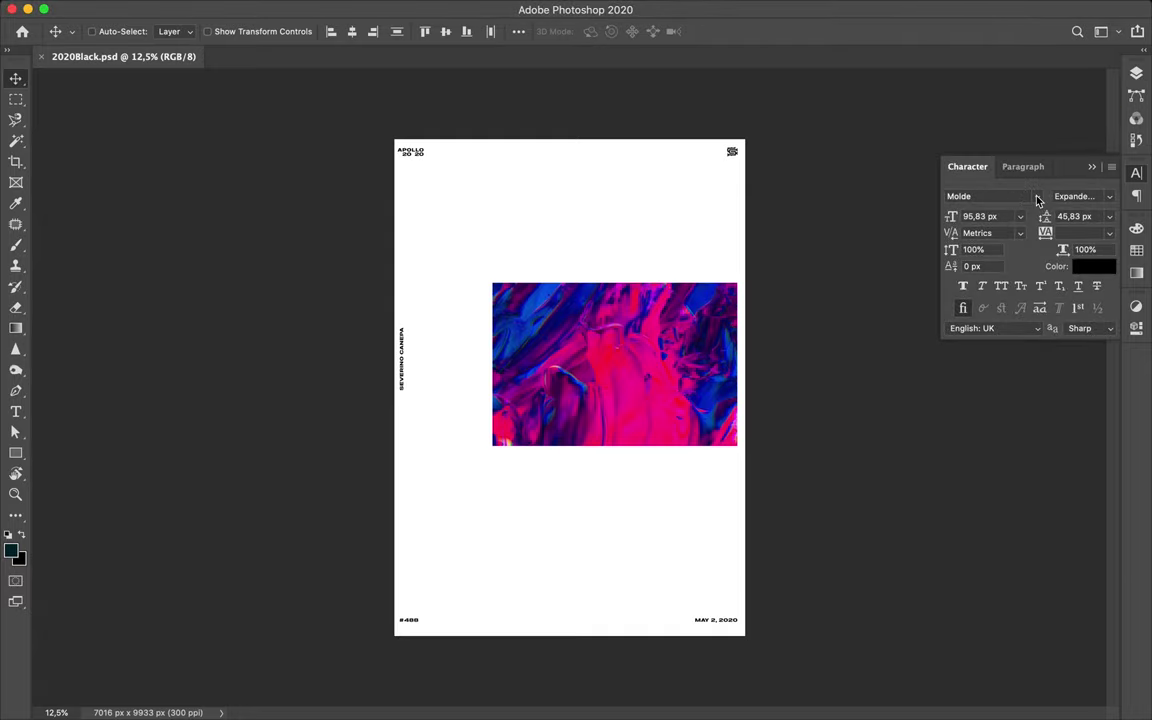
Filter fonts to Monospace and set the small labels in MonoxSerifRegular
left_click(1037, 197)
left_click(897, 217)
left_click(905, 311)
key("Down")
key("Down")
key("Down")
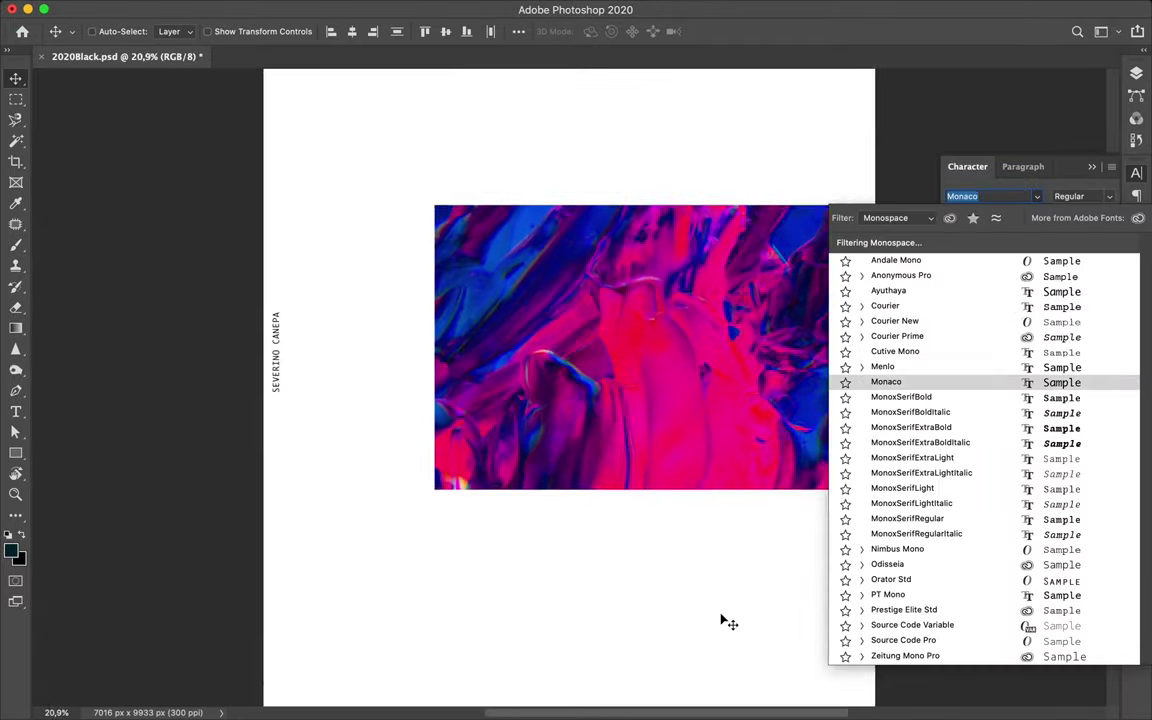
left_click(901, 522)
Scroll the canvas back up and begin editing the APOLLO text layer
scroll(579, 424, "up", 5)
scroll(579, 424, "down", 3)
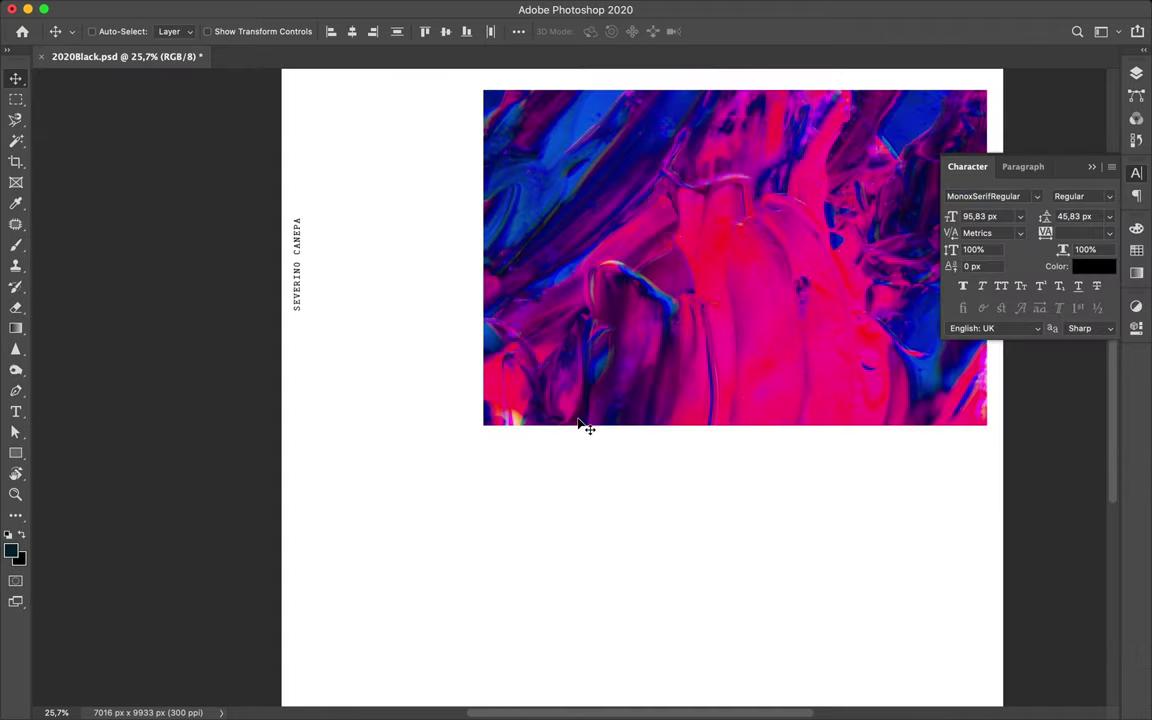
scroll(579, 424, "up", 3)
scroll(597, 386, "up", 1)
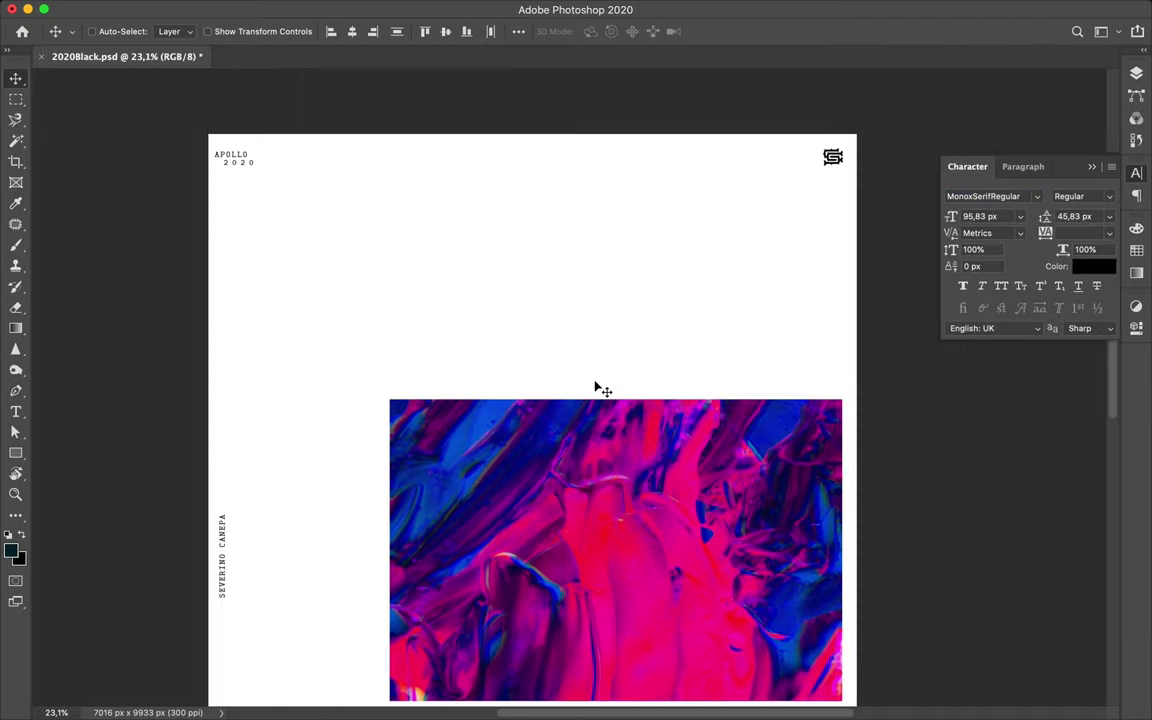
scroll(303, 188, "up", 2)
scroll(207, 190, "up", 1)
double_click(199, 188)
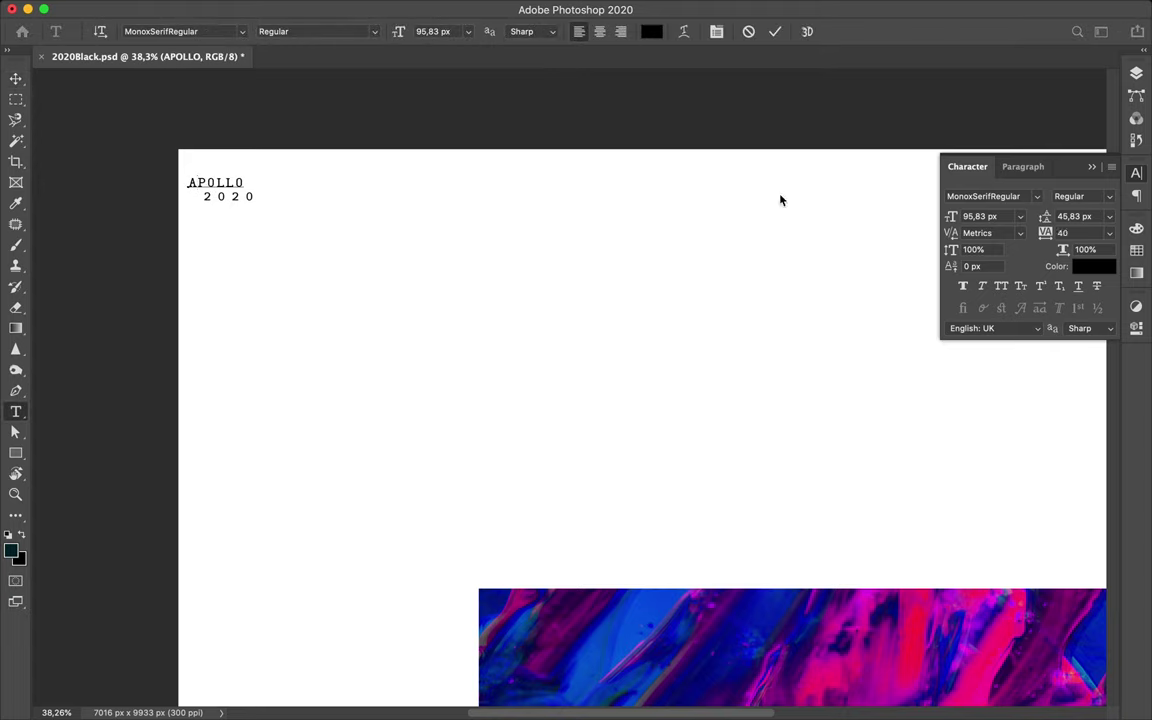
Adjust the letter spacing of the APOLLO and 2020 labels
type("0")
left_click_drag(958, 234, 950, 236)
left_click(214, 196)
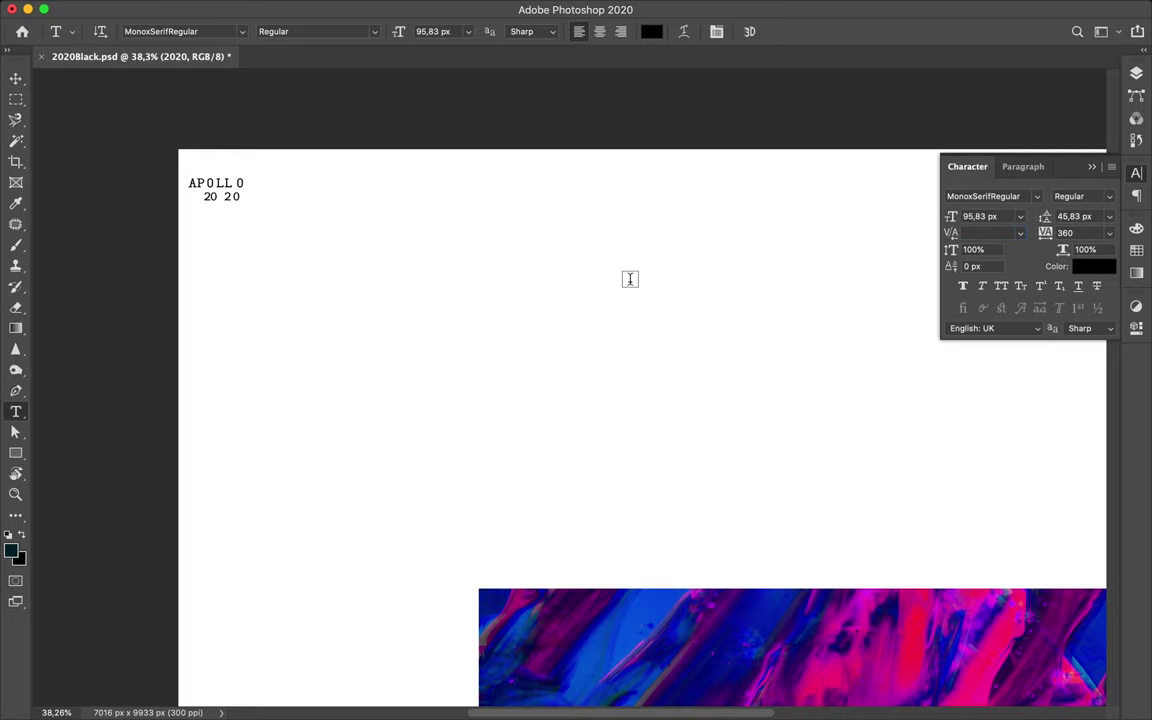
scroll(630, 279, "down", 5)
scroll(627, 276, "left", 5)
Tighten the kerning in SEVERINO to -160, then undo the unwanted spacing changes
double_click(387, 287)
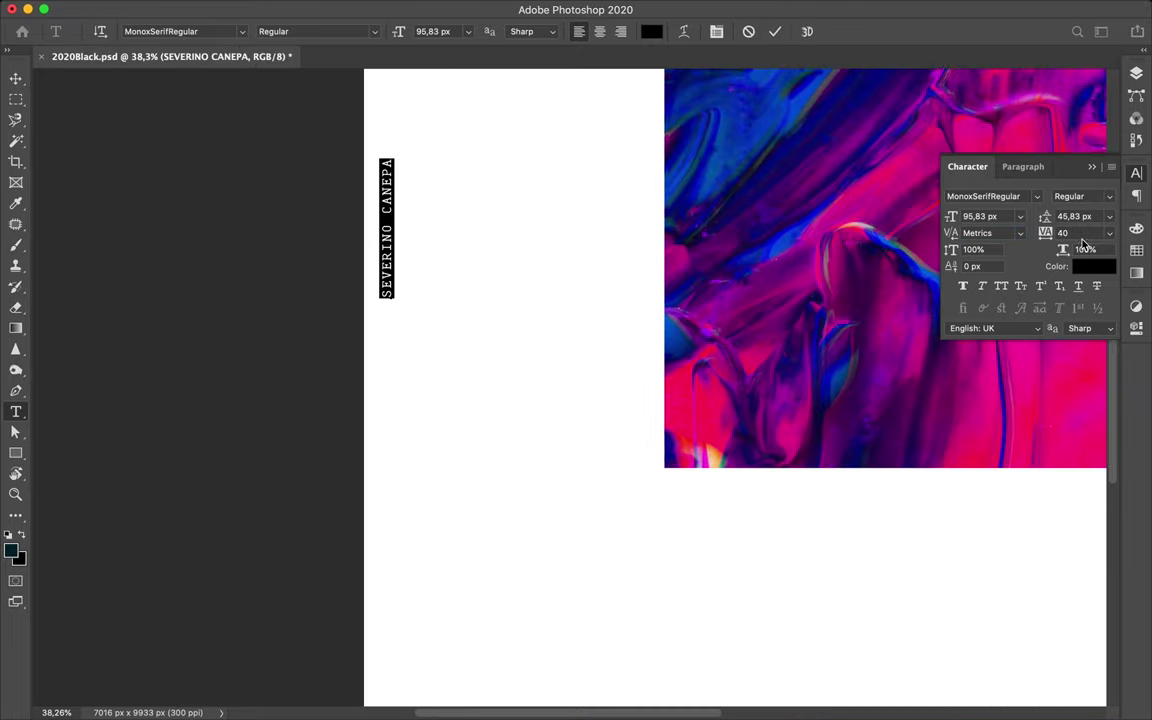
scroll(456, 207, "up", 3)
key("Left")
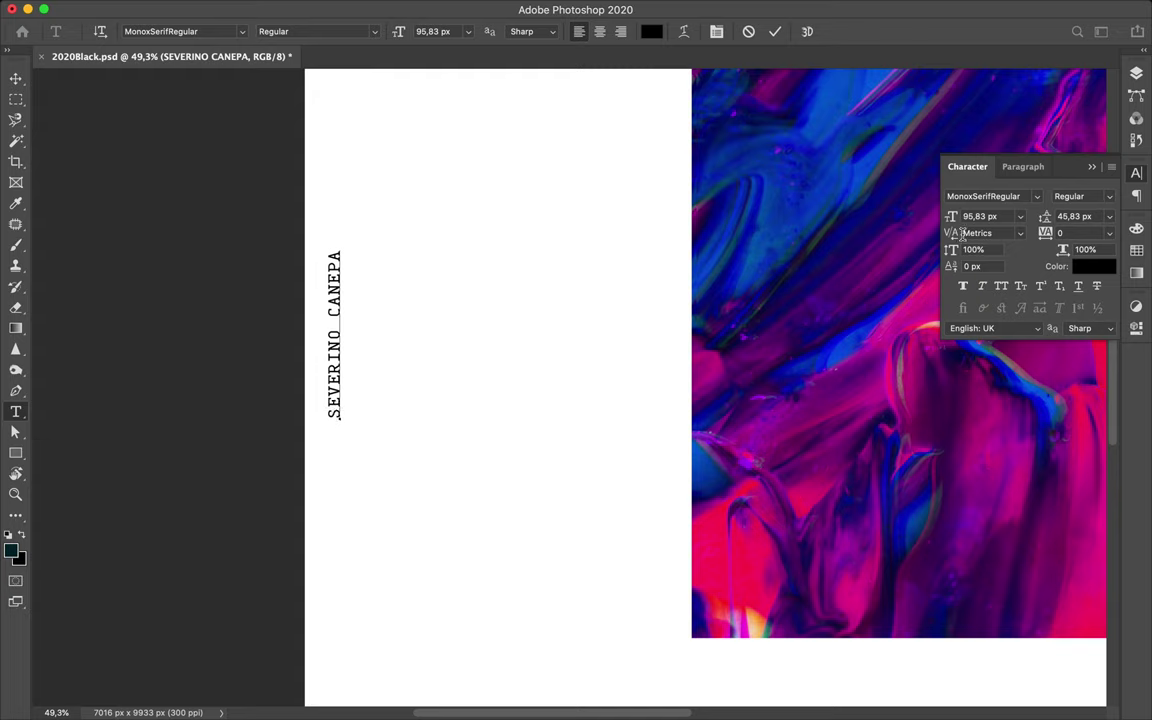
key("Right")
left_click_drag(950, 234, 940, 237)
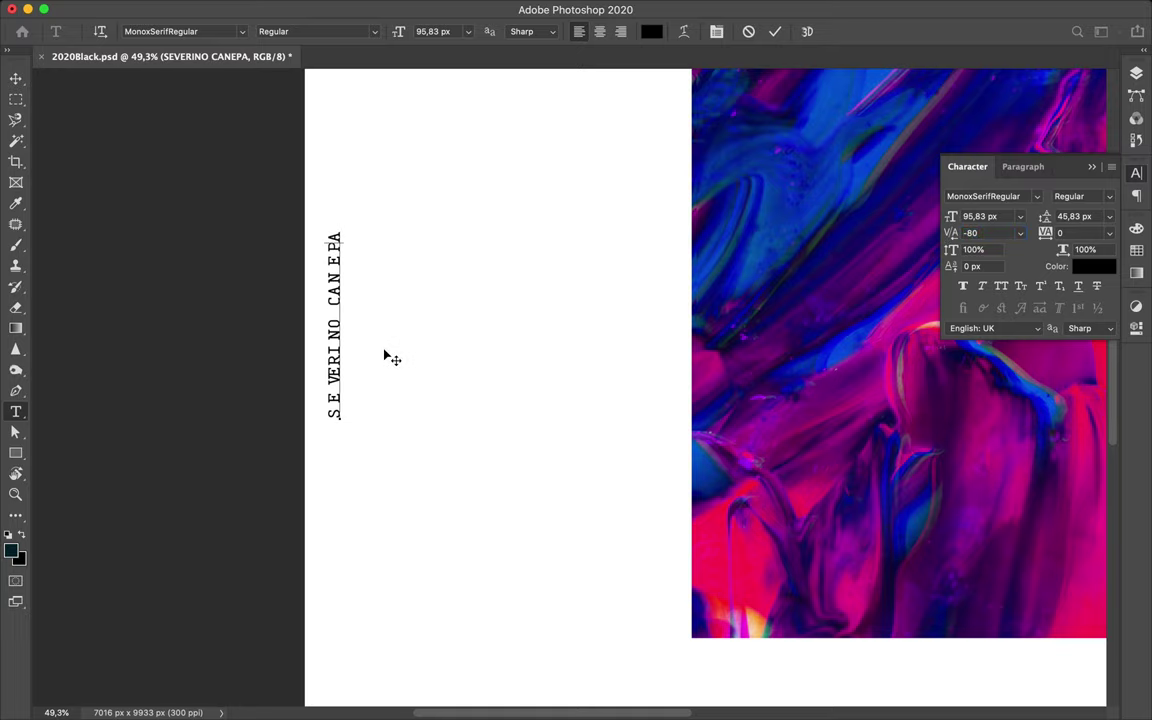
key("ctrl+z")
key("ctrl+z")
key("ctrl+z")
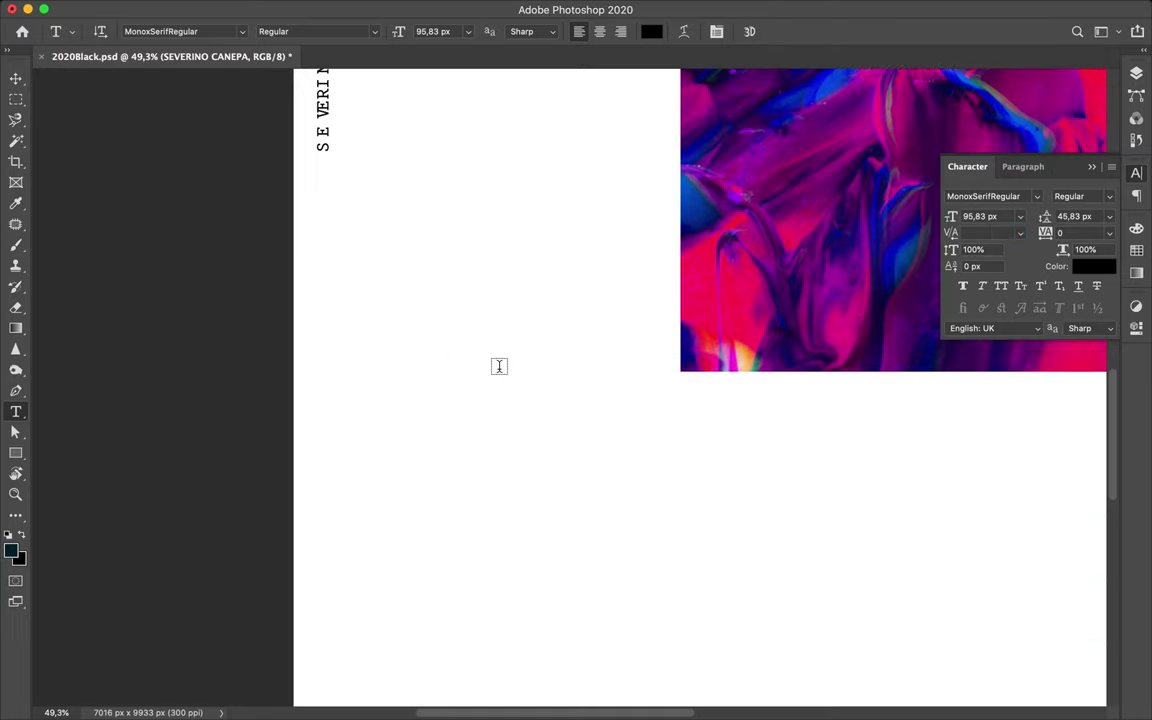
key("ctrl+z")
Set the #488 label's letter spacing to 0
double_click(335, 455)
left_click(338, 454)
key("Return")
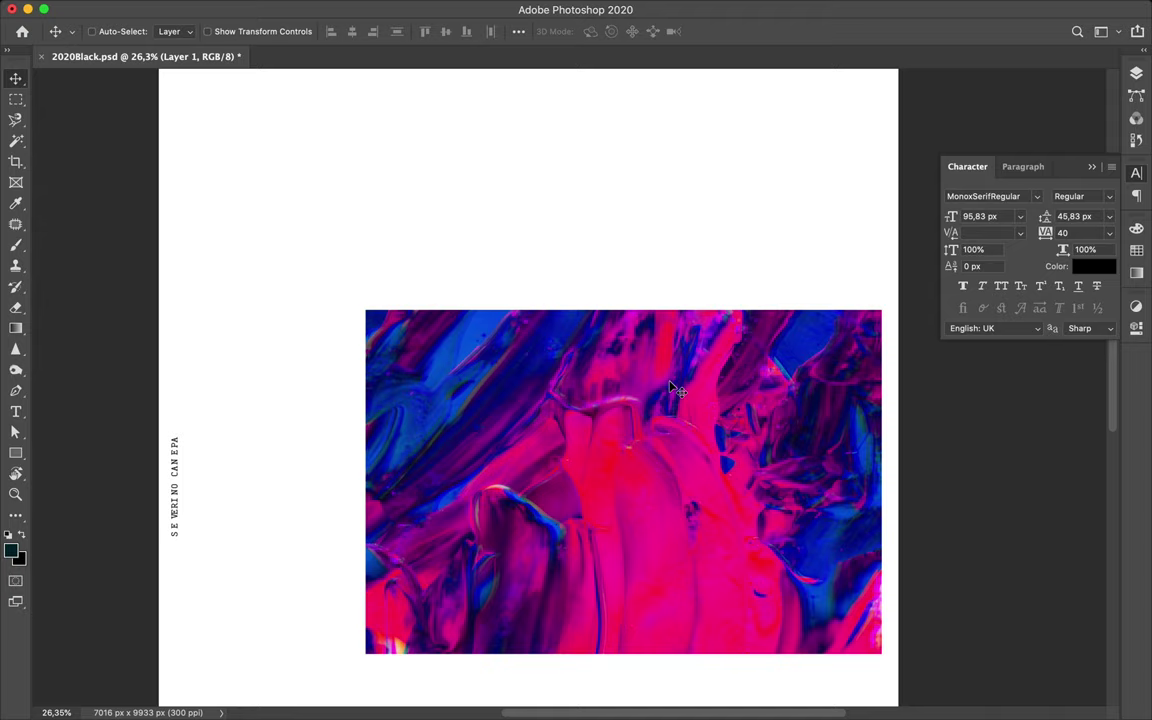
Copy a strip of the paint image to a new layer above the main image
left_click_drag(671, 386, 680, 390)
key("m")
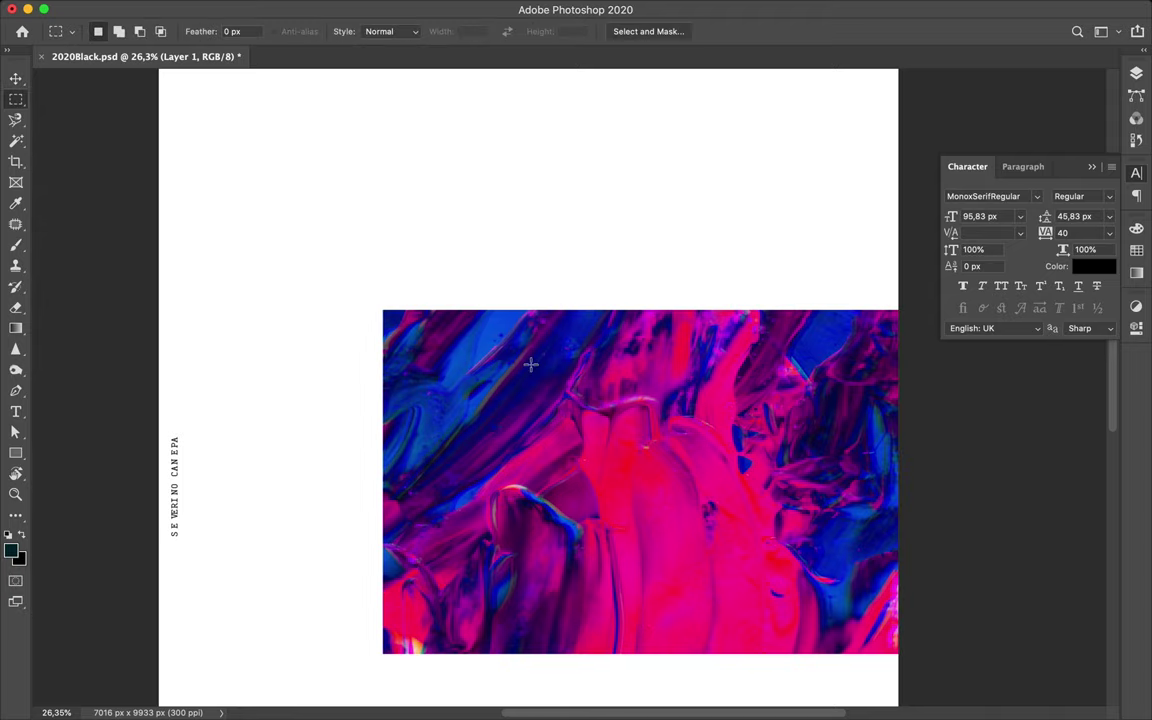
left_click_drag(488, 397, 616, 446)
key("F7")
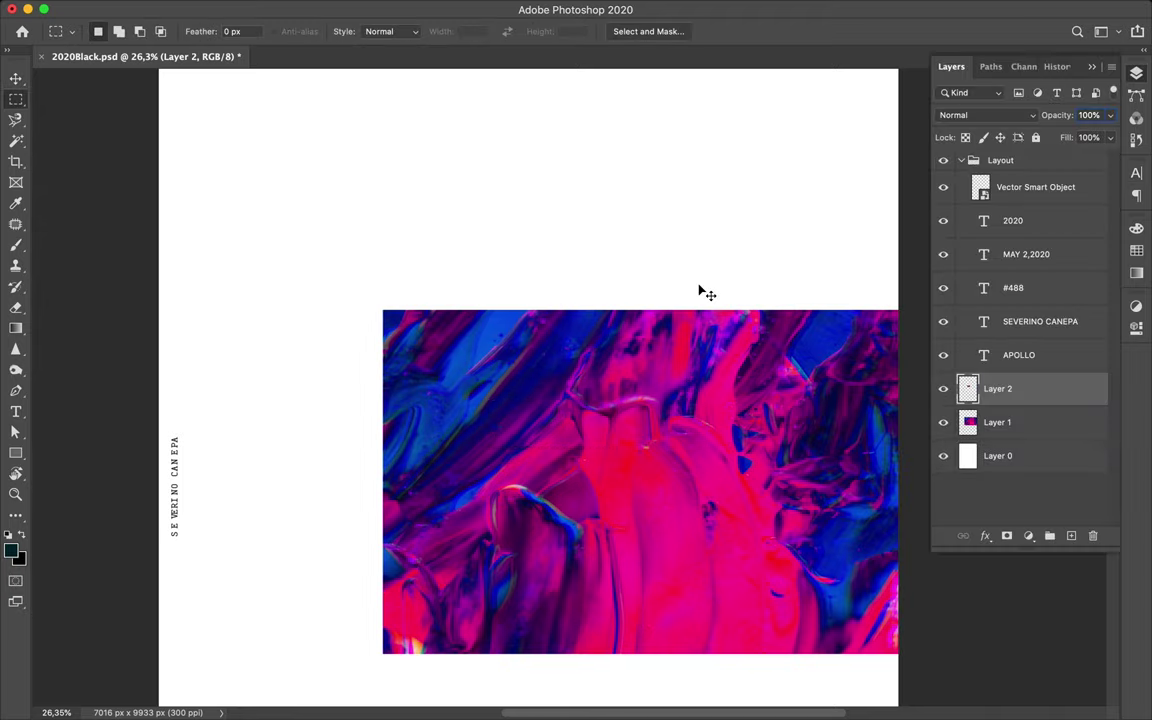
left_click_drag(700, 290, 523, 133)
Show a View > New Guide Layout grid and align the main paint image to it
left_click(444, 8)
left_click(490, 481)
left_click_drag(462, 322, 521, 347)
Trim two unwanted parts off the small strip fragment and deselect
left_click(437, 262, "super")
key("m")
left_click_drag(318, 262, 509, 296)
key("Delete")
left_click_drag(483, 226, 440, 296)
key("Delete")
key("ctrl+d")
Copy a piece of the main image to a new layer at the page's lower left
left_click(583, 366, "super")
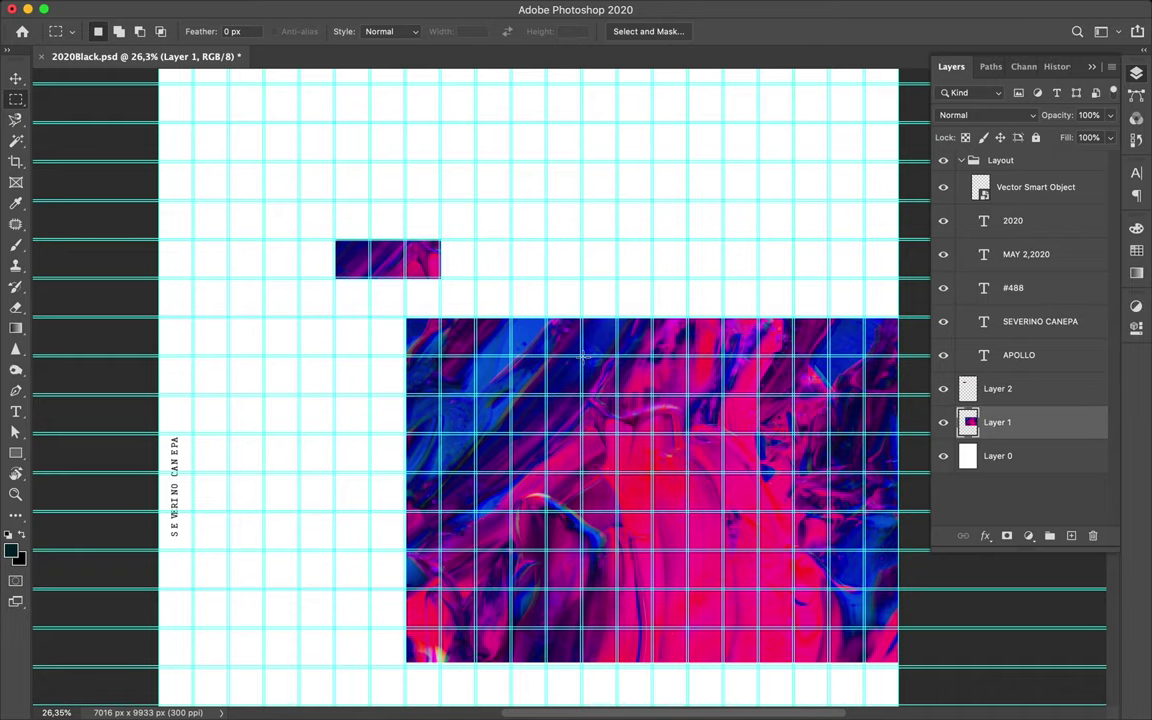
scroll(590, 460, "down", 5)
scroll(590, 460, "left", 2)
key("ctrl+shift+alt+n")
key("v")
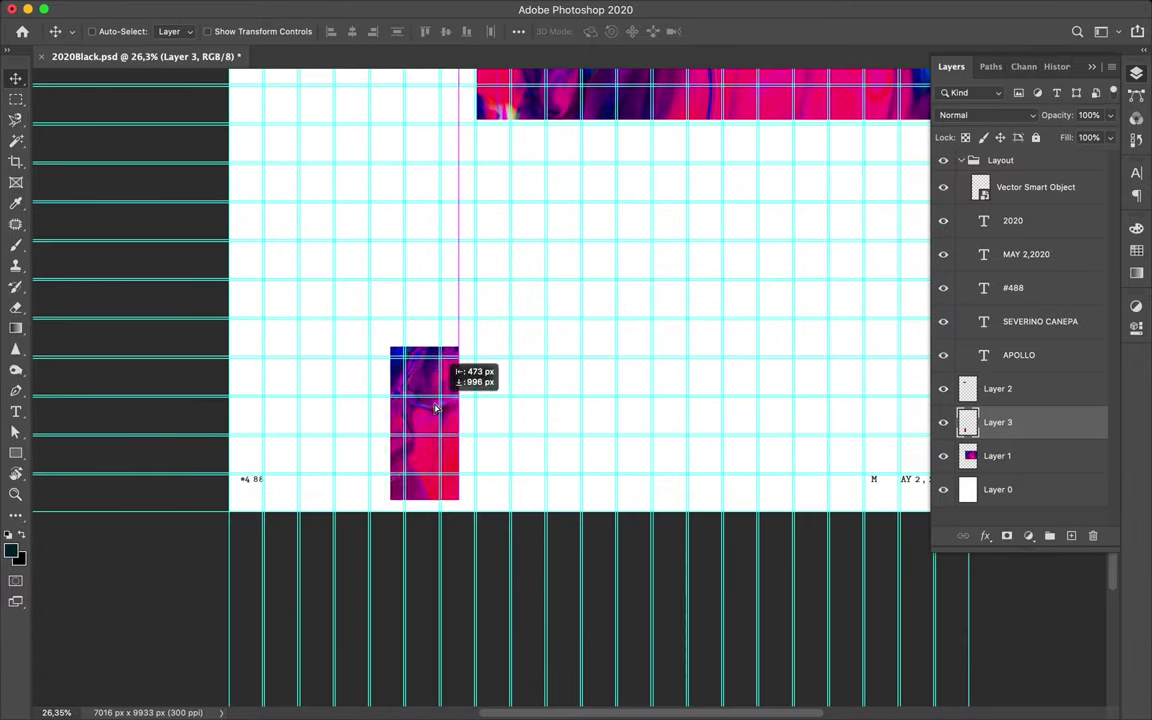
left_click_drag(707, 244, 423, 425)
Enlarge the main paint image slightly with Free Transform
scroll(590, 398, "up", 3)
scroll(421, 386, "up", 2)
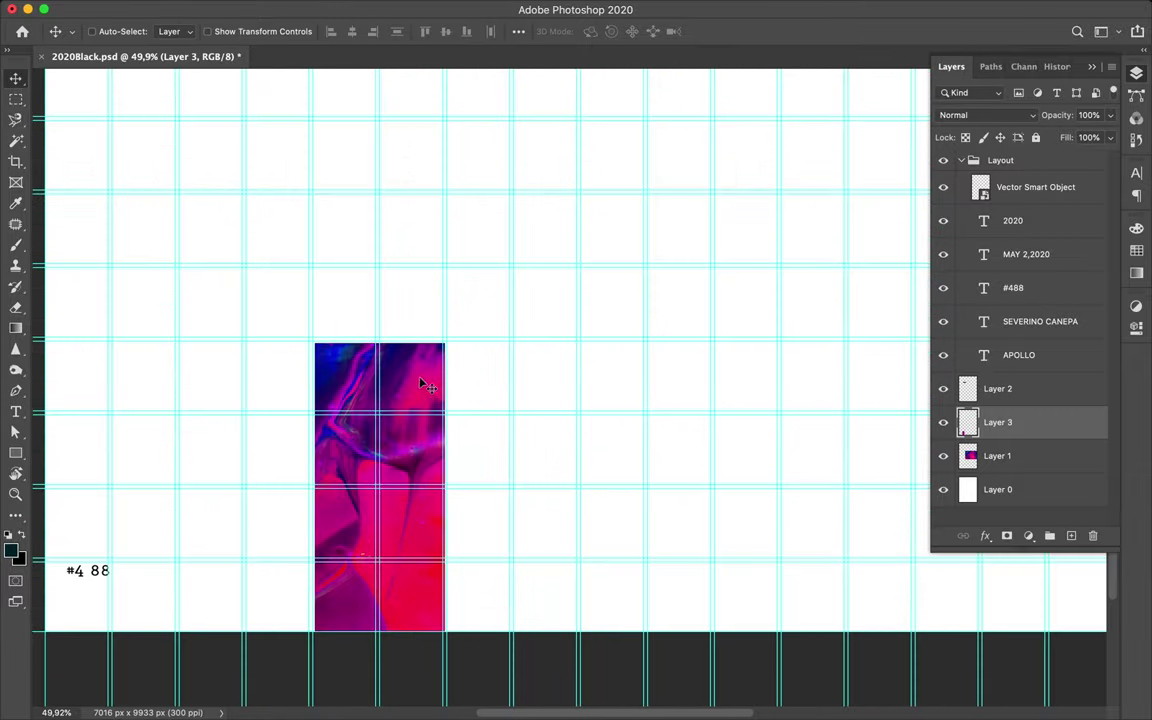
scroll(627, 370, "down", 3)
scroll(627, 368, "down", 3)
scroll(643, 347, "right", 3)
left_click(997, 456)
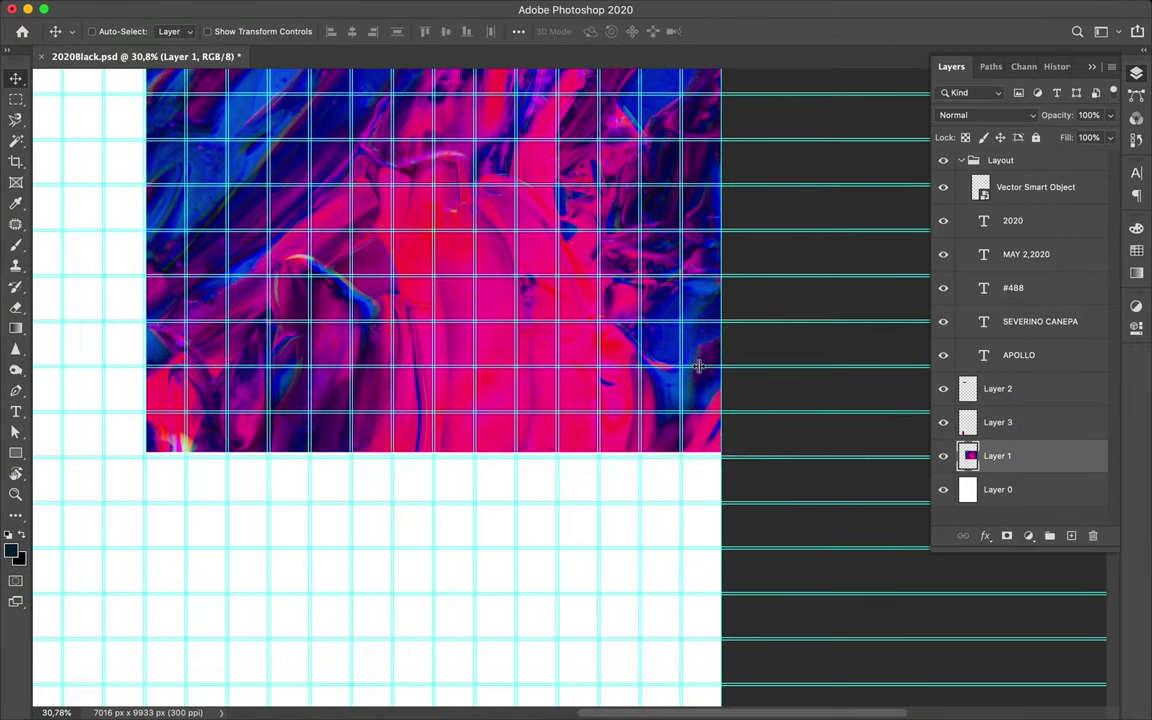
key("super+t")
left_click_drag(748, 453, 755, 457)
key("Return")
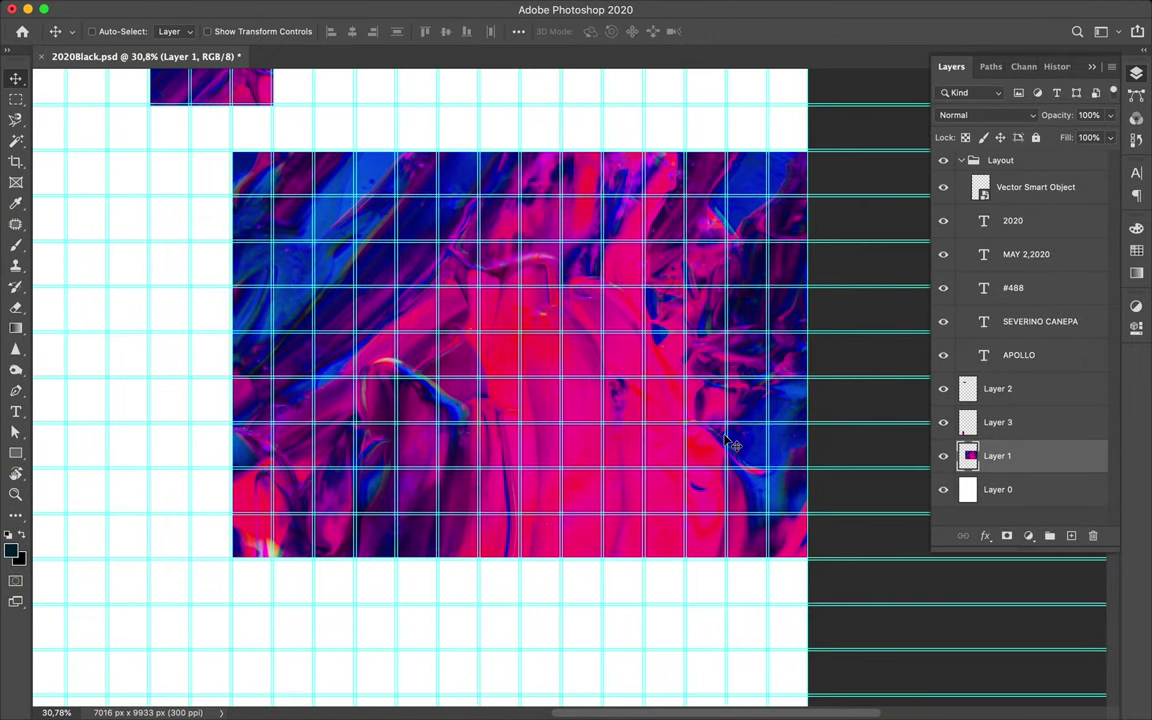
Copy a tall strip of the image's left side onto Layer 4 along the page's left edge
scroll(728, 442, "down", 3)
scroll(728, 450, "down", 1)
key("m")
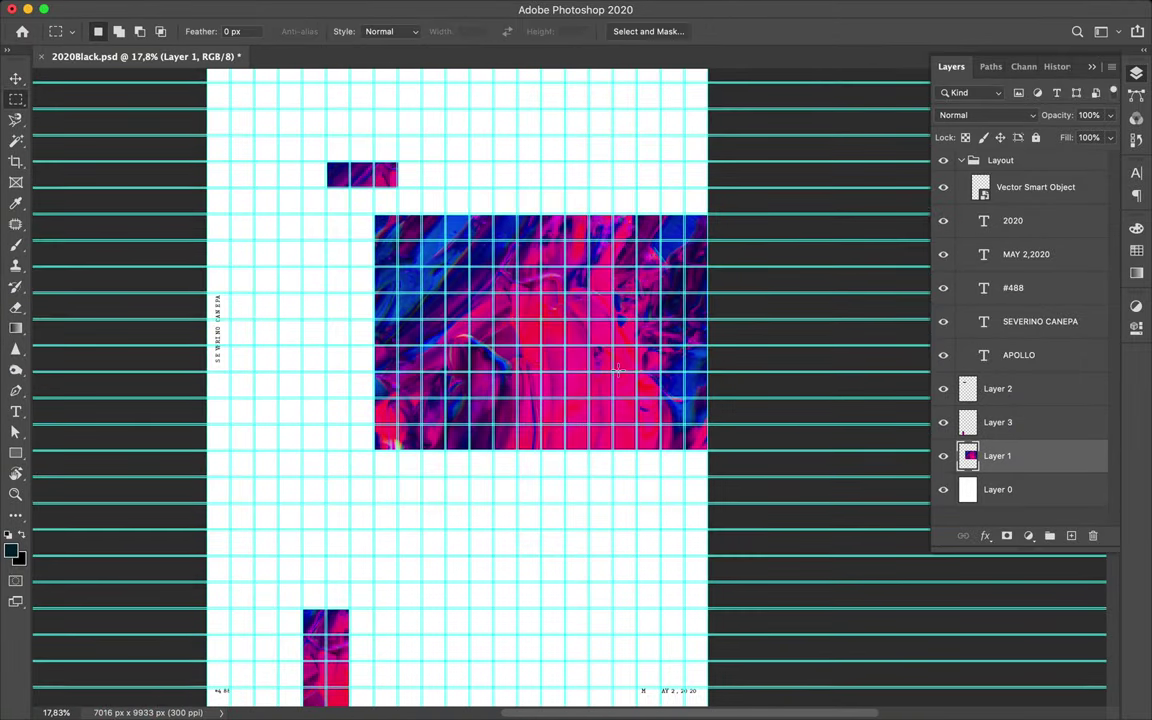
scroll(623, 310, "up", 1)
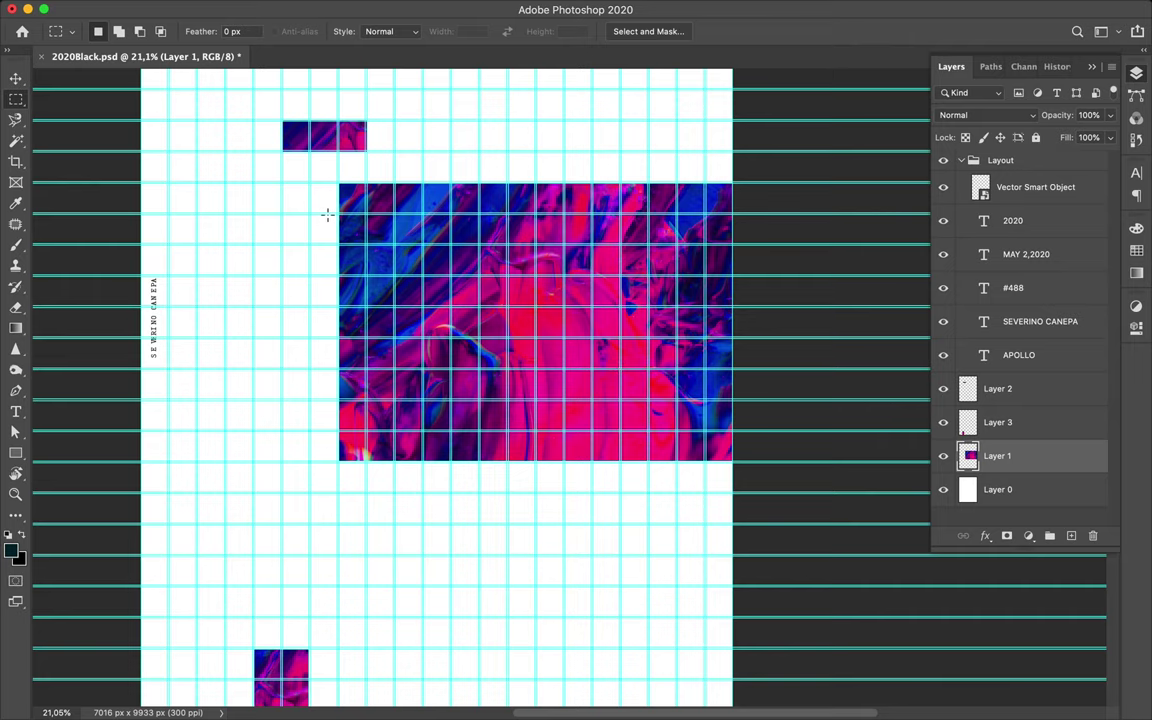
scroll(261, 183, "up", 2)
left_click_drag(253, 176, 375, 465)
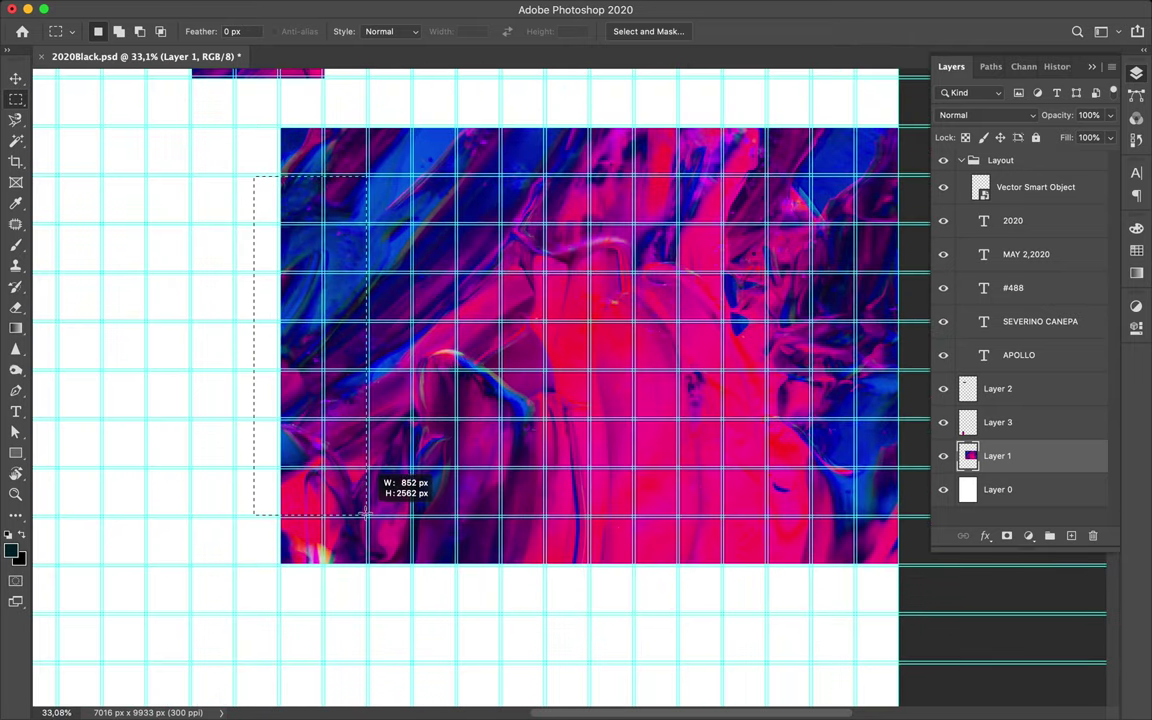
scroll(360, 519, "down", 2)
key("ctrl+j")
key("v")
left_click_drag(496, 430, 190, 430)
scroll(481, 244, "up", 2)
Duplicate the small strip fragment twice, then delete both extra copies
left_click(390, 300)
scroll(393, 305, "up", 1)
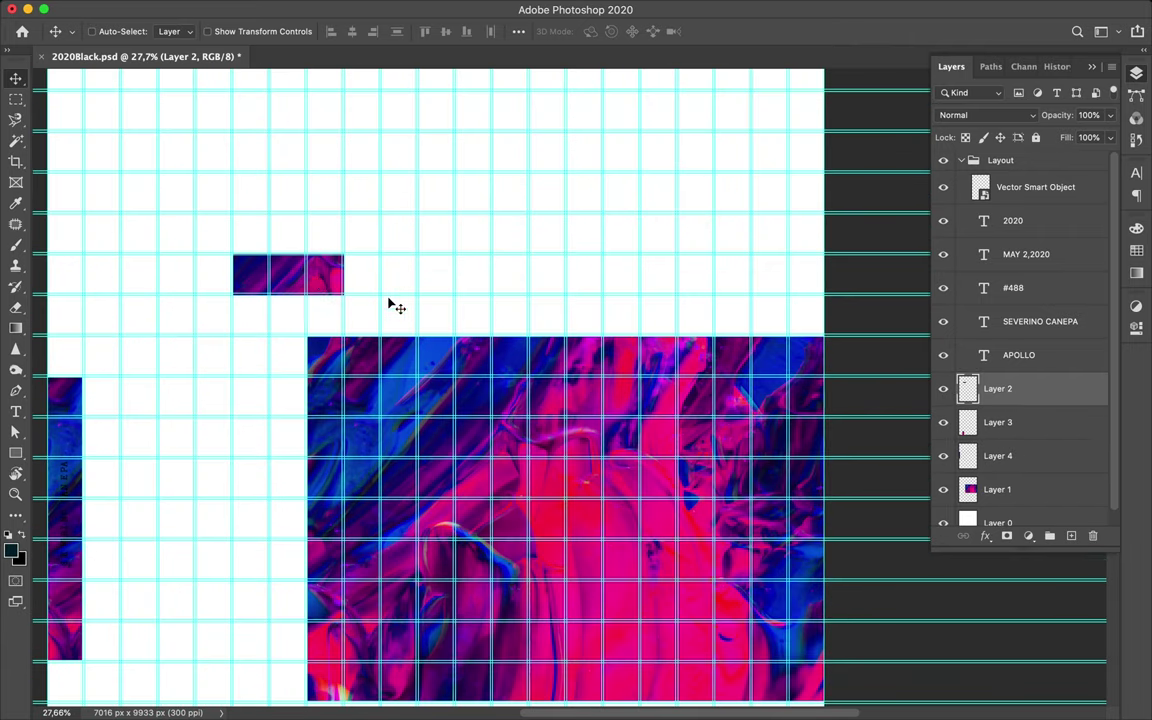
left_click_drag(320, 283, 319, 280)
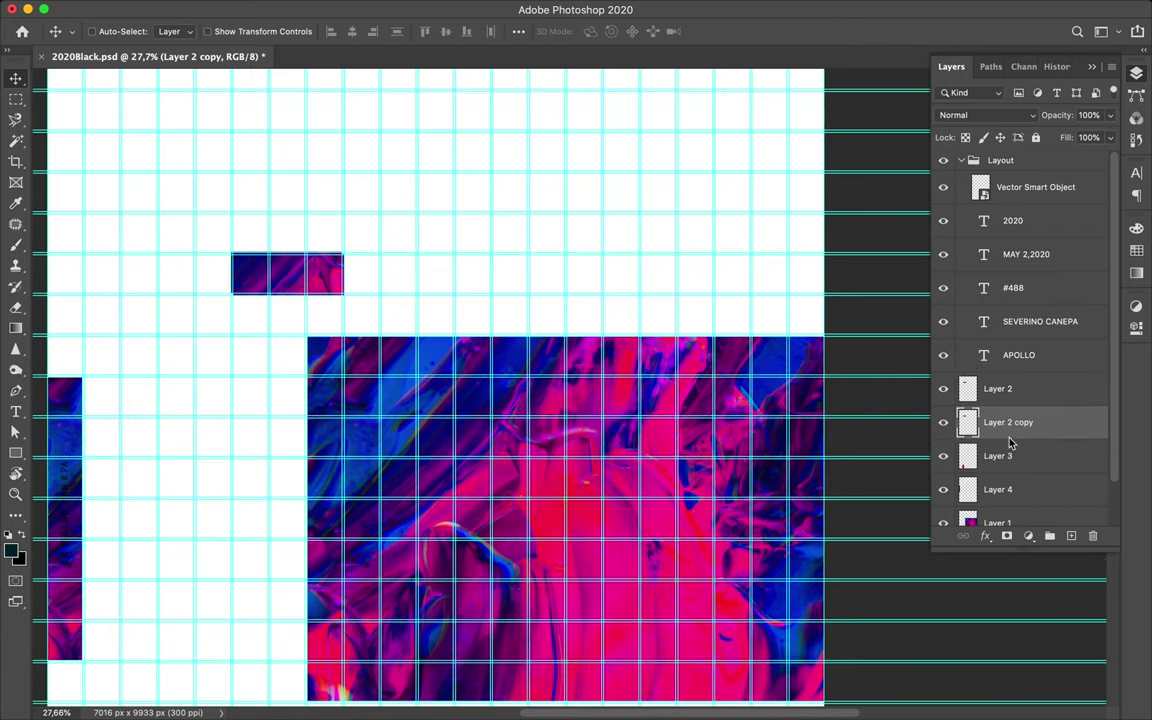
left_click_drag(1000, 422, 1010, 445)
left_click(321, 275)
scroll(362, 278, "down", 1)
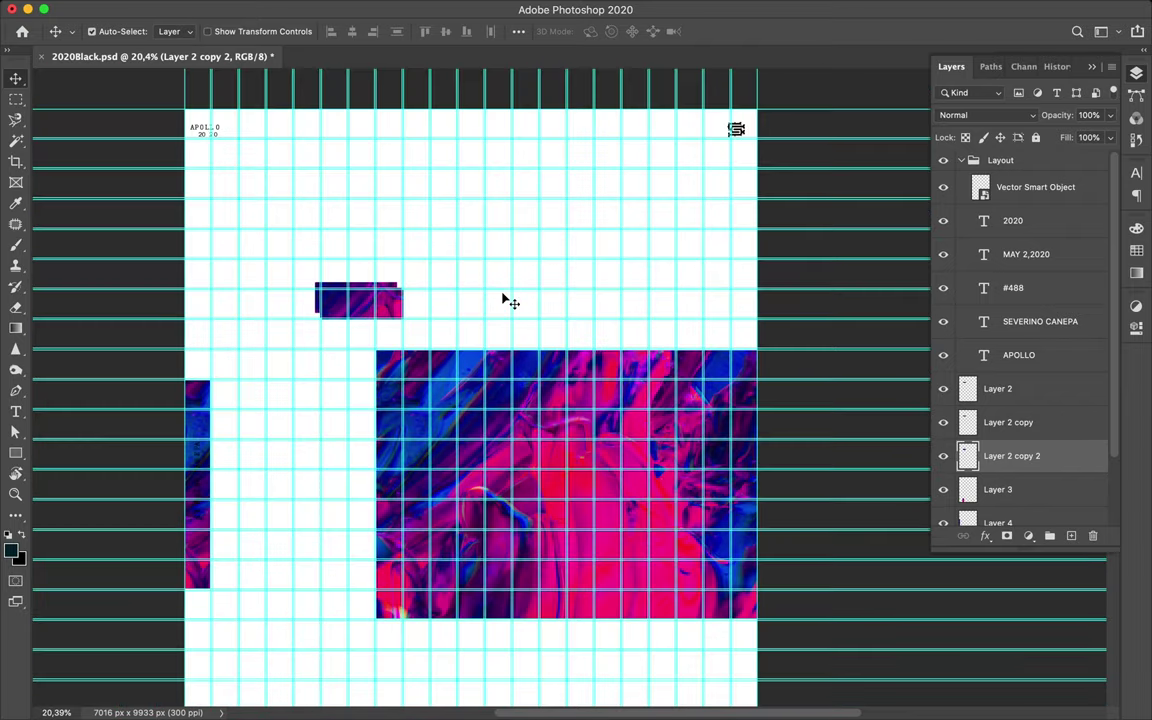
key("BackSpace")
scroll(345, 314, "up", 1)
scroll(345, 314, "up", 2)
key("BackSpace")
scroll(350, 320, "down", 2)
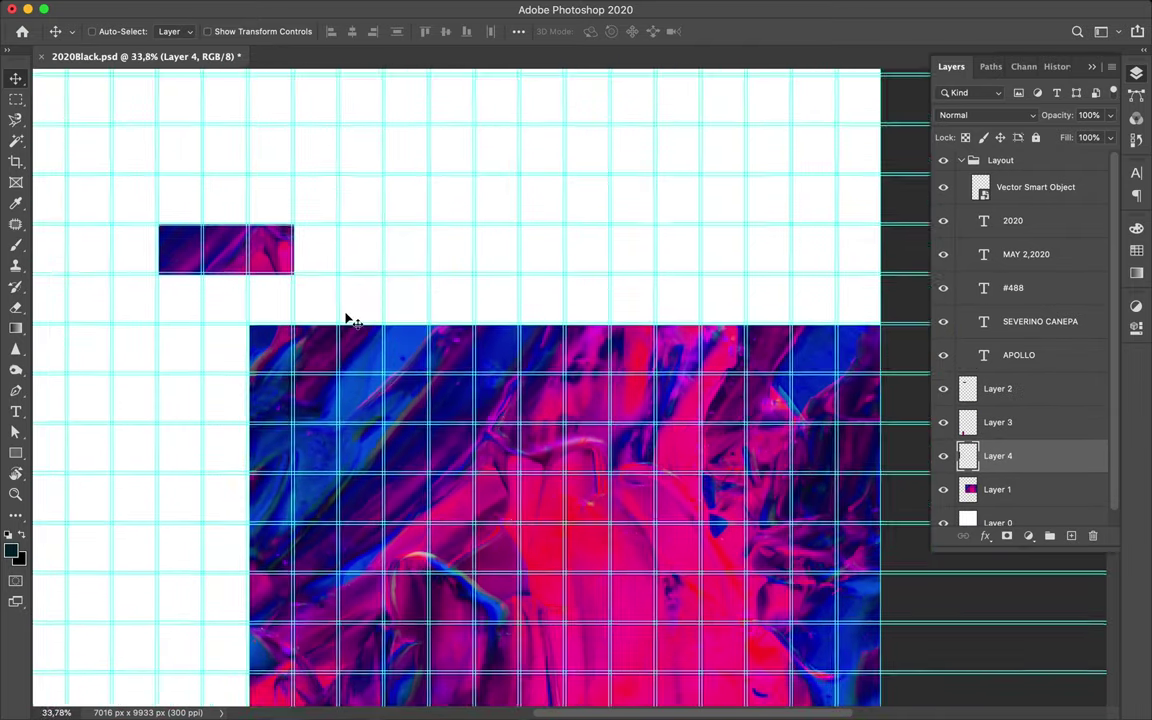
scroll(350, 320, "down", 1)
scroll(350, 320, "up", 1)
scroll(350, 320, "down", 1)
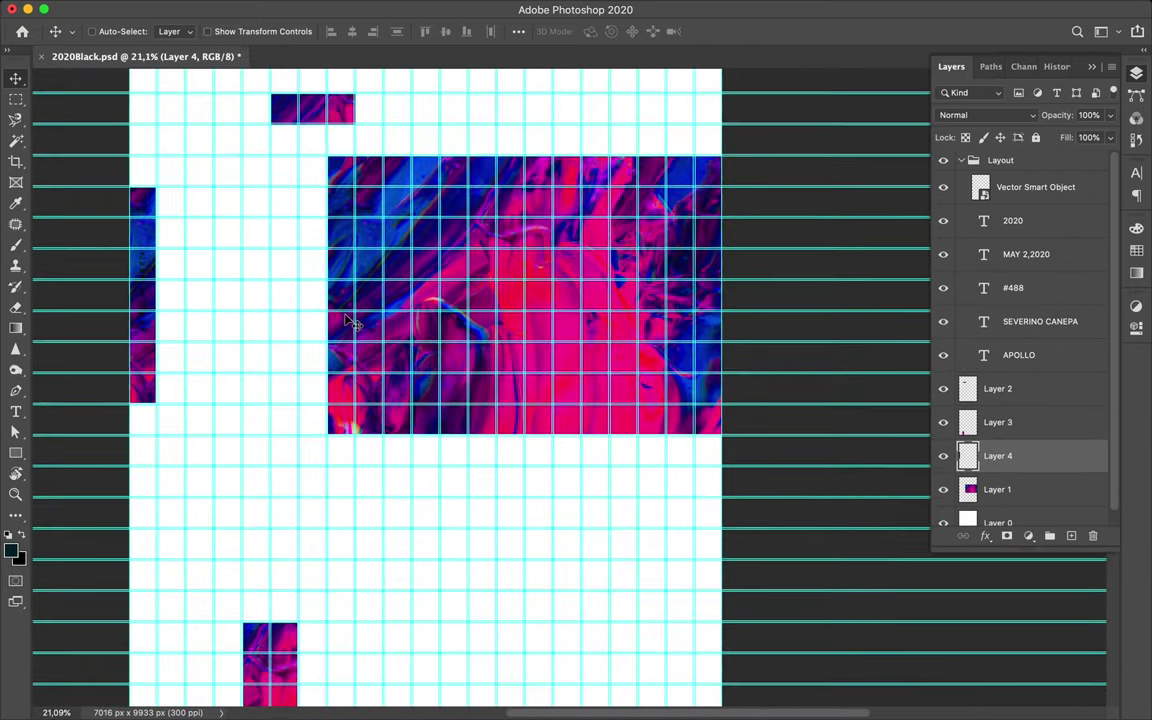
scroll(155, 295, "up", 1)
Make the vertical SEVERINO CANEPA label white (#ffffff)
left_click(1136, 173)
key("t")
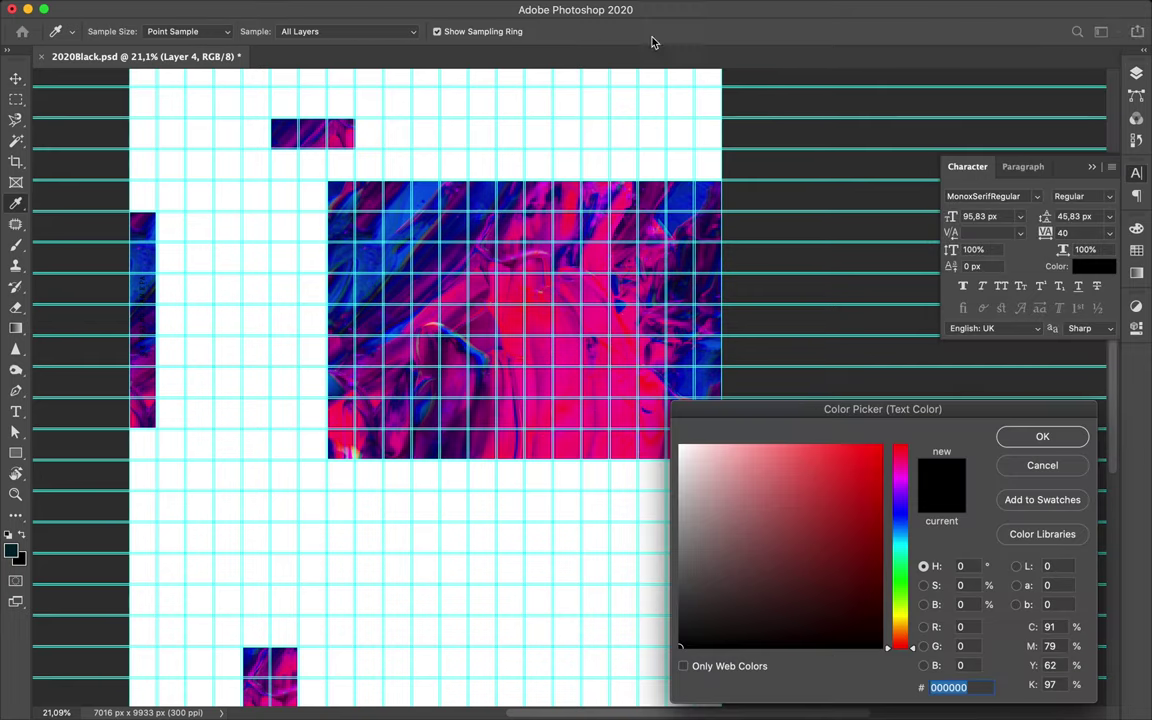
left_click(651, 31)
key("Return")
left_click(651, 31)
type("ffffff")
left_click(1023, 437)
Sample a blue and a pink from the paint image with the Eyedropper
key("v")
key("i")
left_click_drag(481, 258, 469, 200)
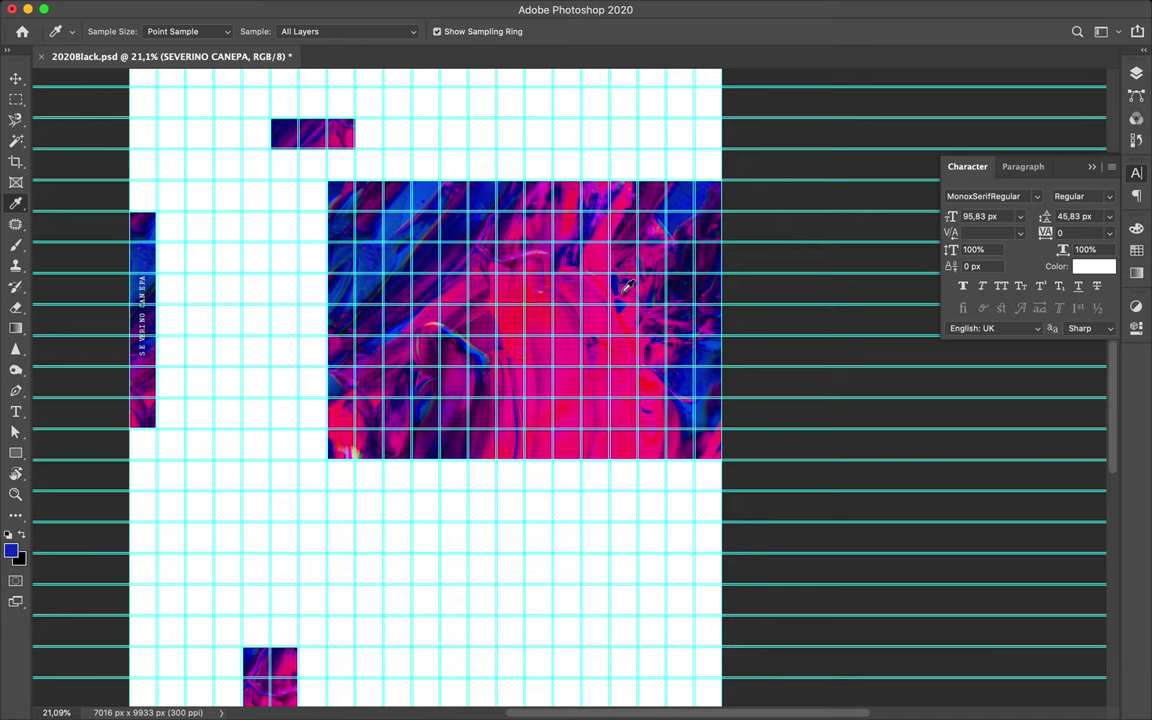
left_click(570, 375)
key("v")
Pan down and place a Type cursor in the white space below the paint image
scroll(540, 440, "down", 5)
scroll(535, 430, "up", 6)
scroll(470, 300, "up", 1)
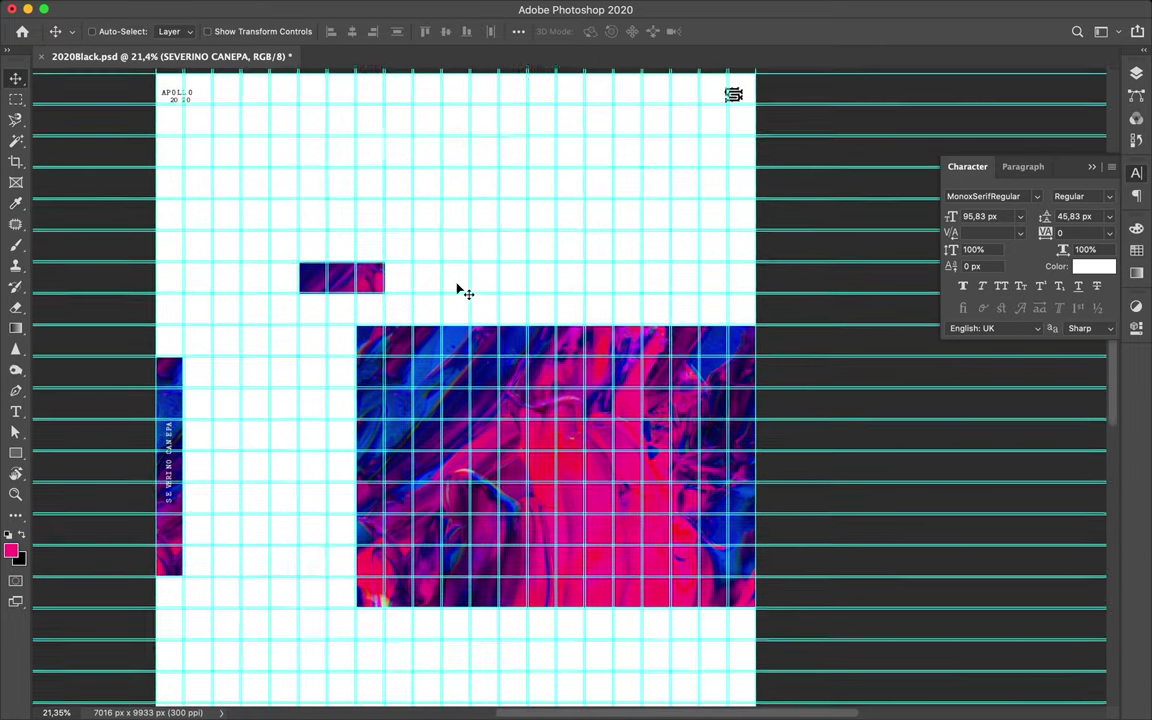
scroll(458, 290, "up", 2)
scroll(458, 290, "up", 3)
scroll(460, 290, "down", 1)
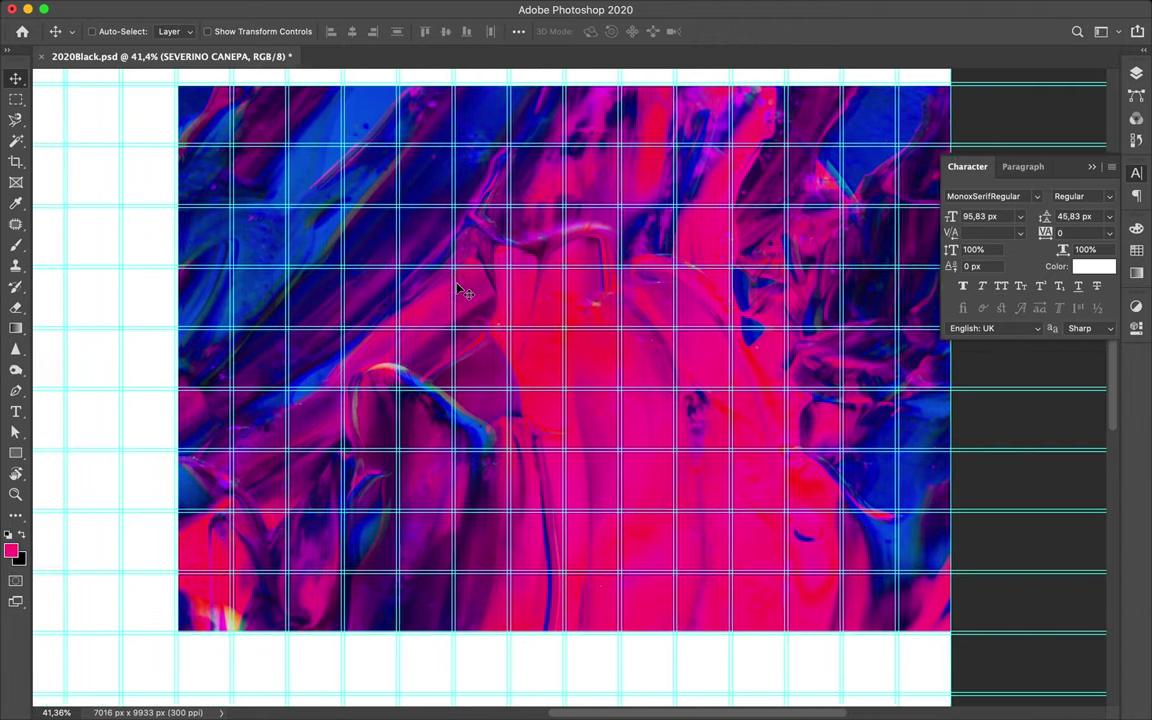
scroll(460, 290, "down", 2)
scroll(460, 290, "down", 1)
scroll(462, 291, "down", 1)
scroll(462, 291, "down", 1)
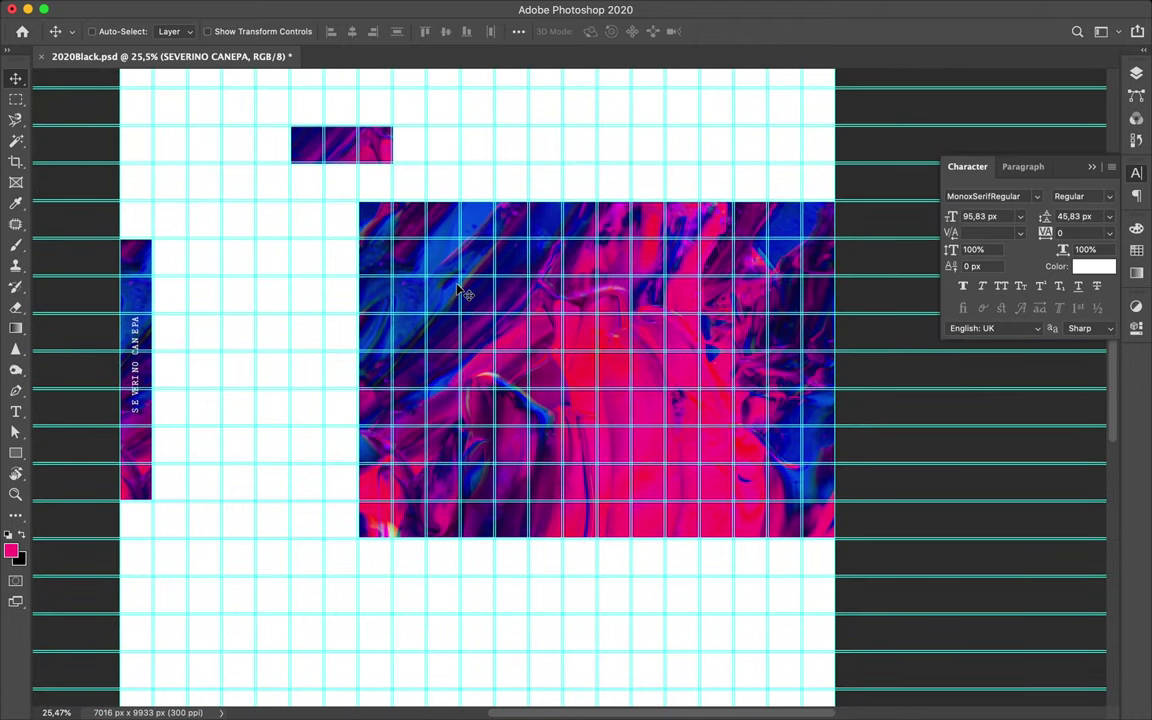
scroll(460, 290, "down", 5)
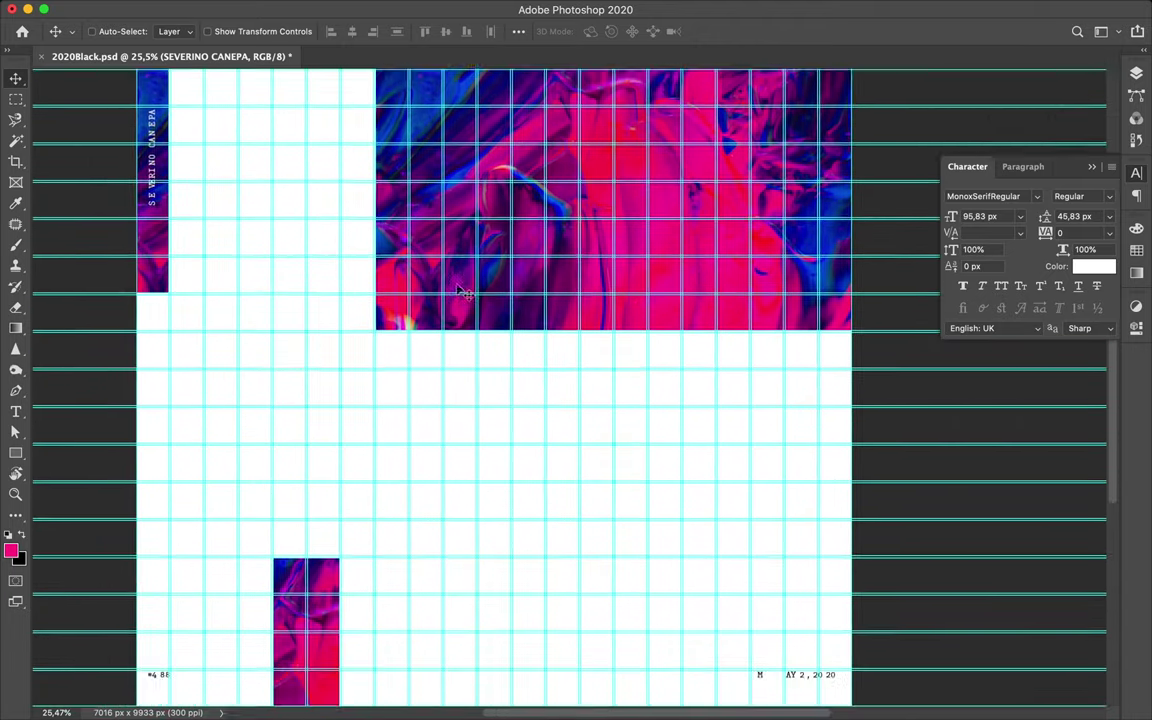
scroll(460, 290, "down", 2)
key("t")
left_click(349, 311)
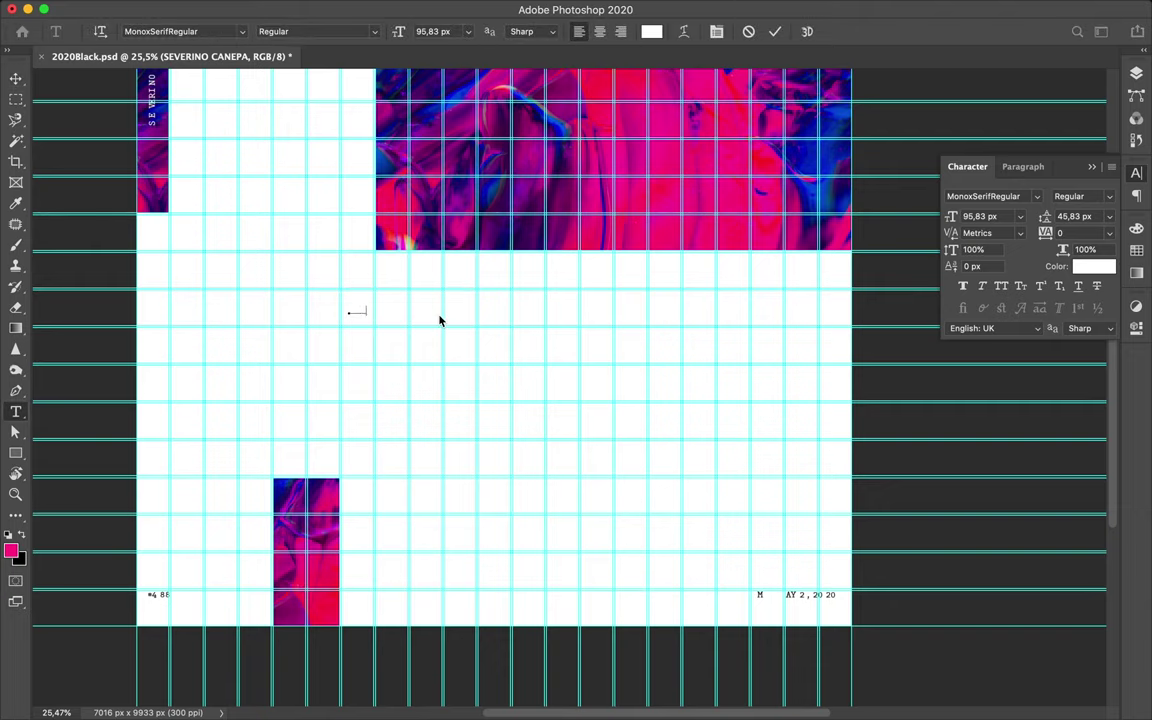
Colour the INTERACTION text dark blue from the swatches and commit it
left_click(651, 31)
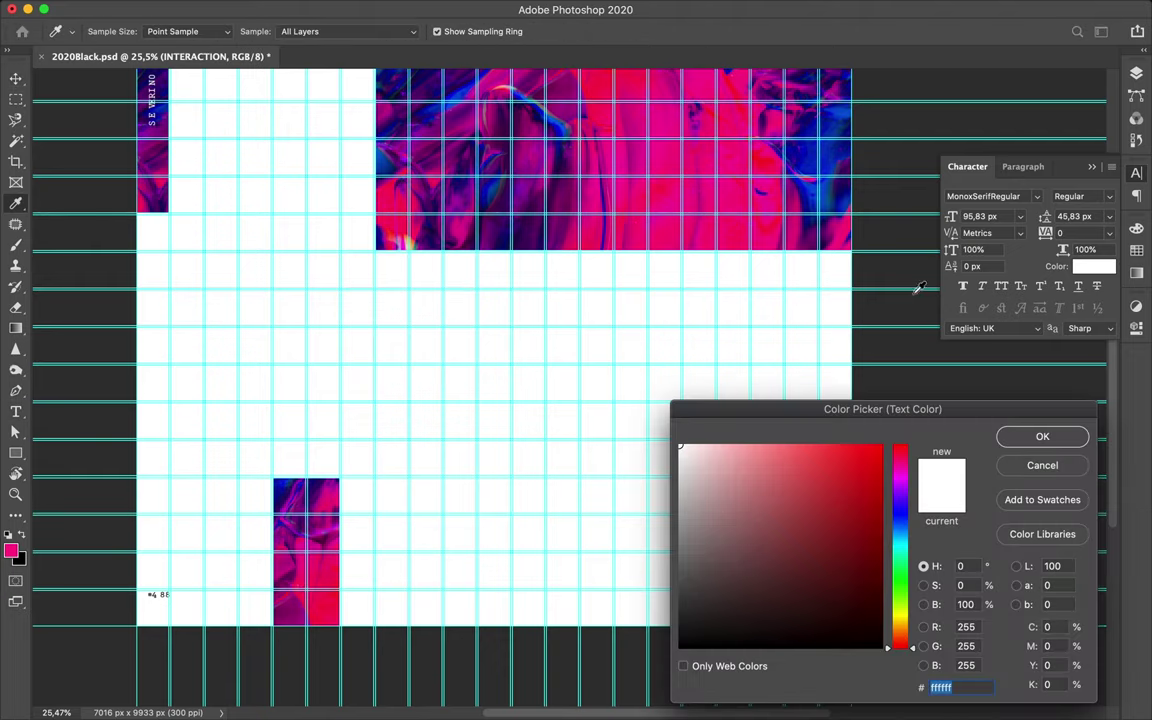
key("Escape")
left_click(1136, 249)
left_click(946, 248)
left_click(16, 80)
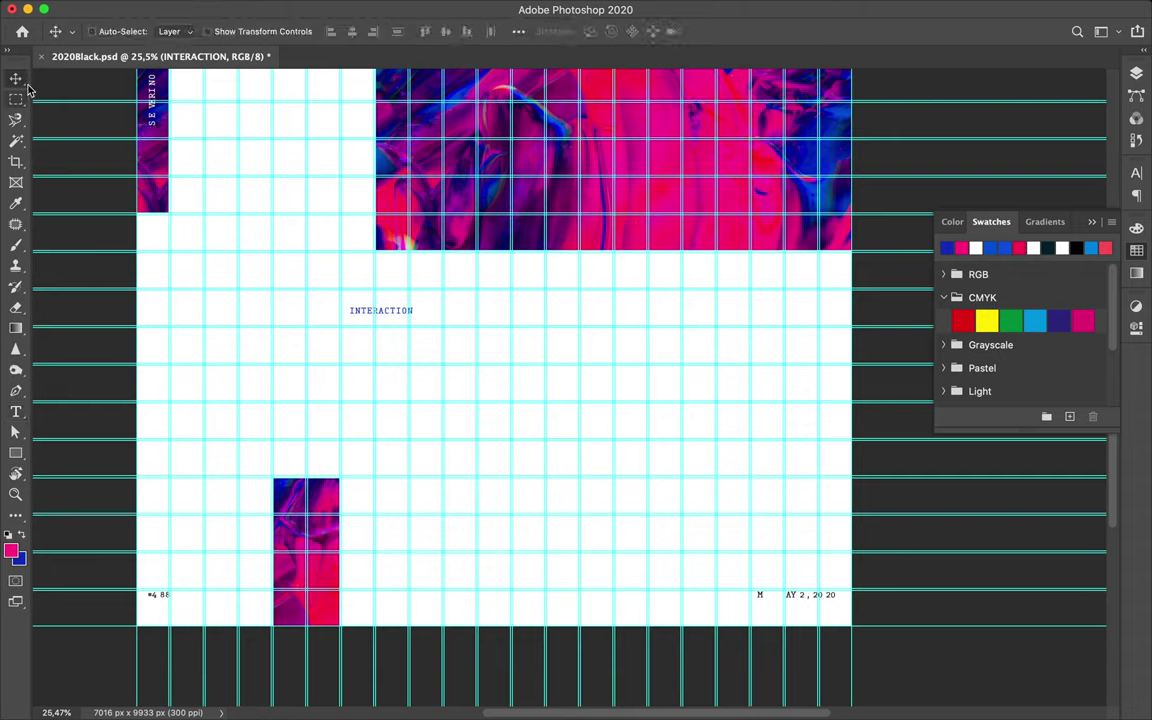
Enlarge the INTERACTION text several times over with Free Transform
key("ctrl+t")
mouse_move(412, 316)
left_mouse_down()
mouse_move(614, 342)
mouse_move(530, 350)
mouse_move(495, 313)
left_mouse_up()
key("Return")
Set INTERACTION in the MonoxSerifExtraLight font
left_click(1136, 172)
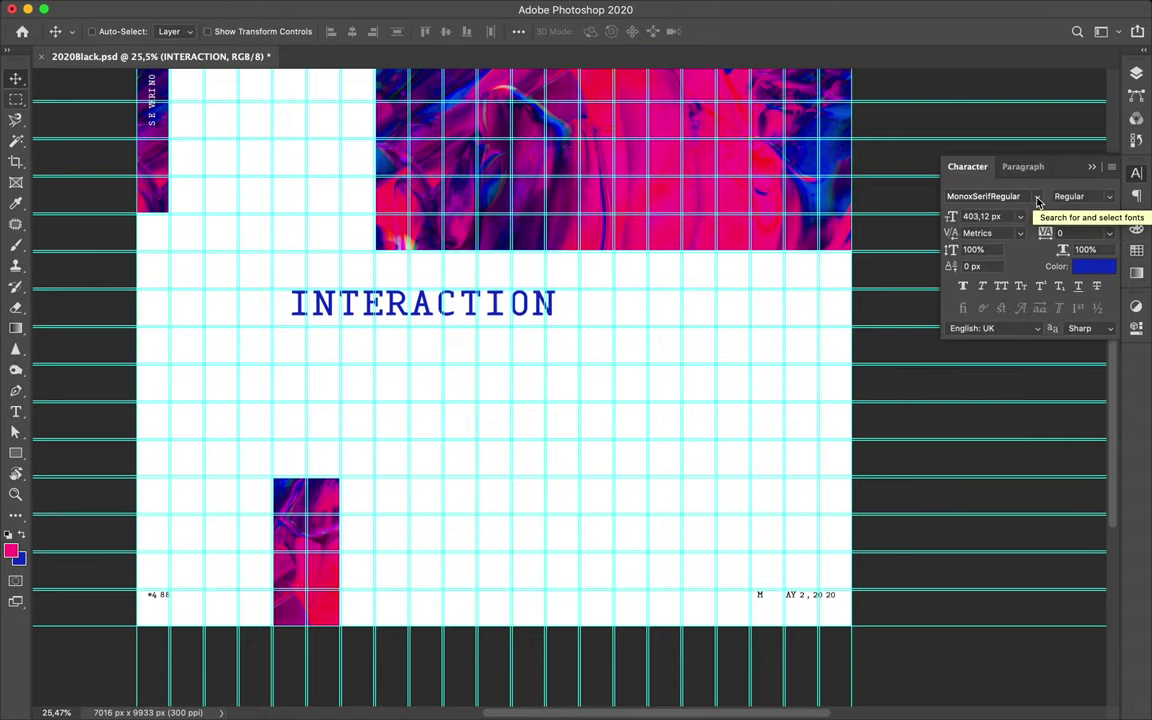
left_click(1037, 196)
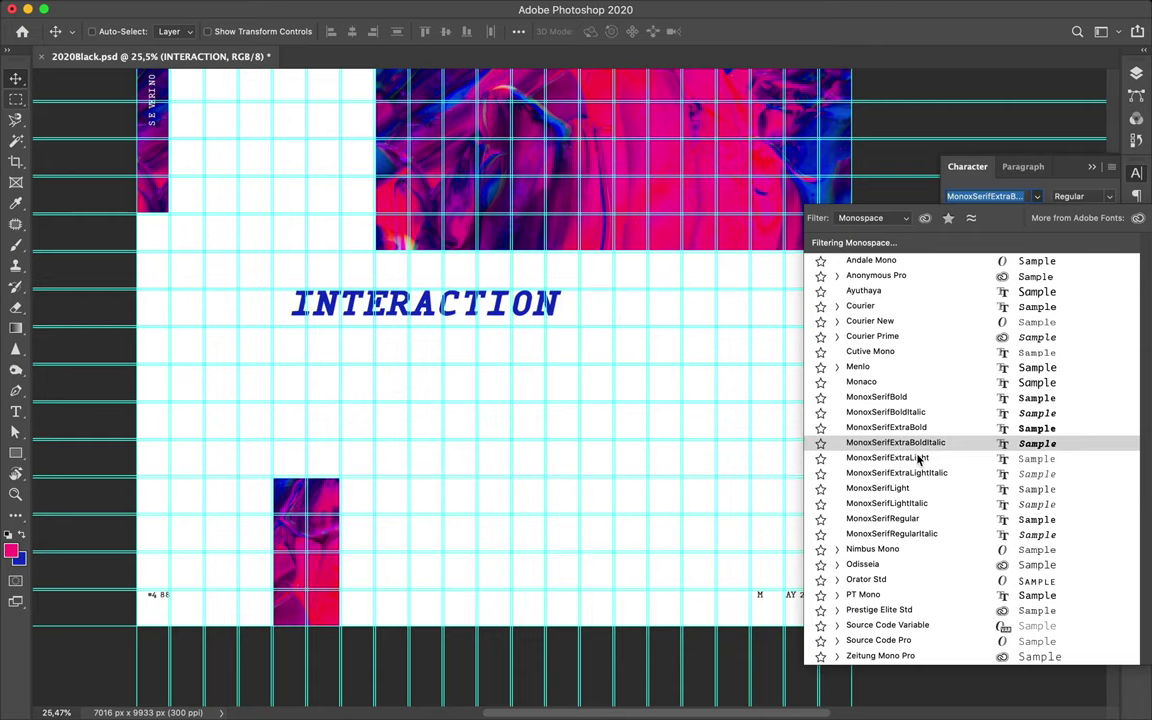
left_click(900, 458)
scroll(593, 309, "down", 3)
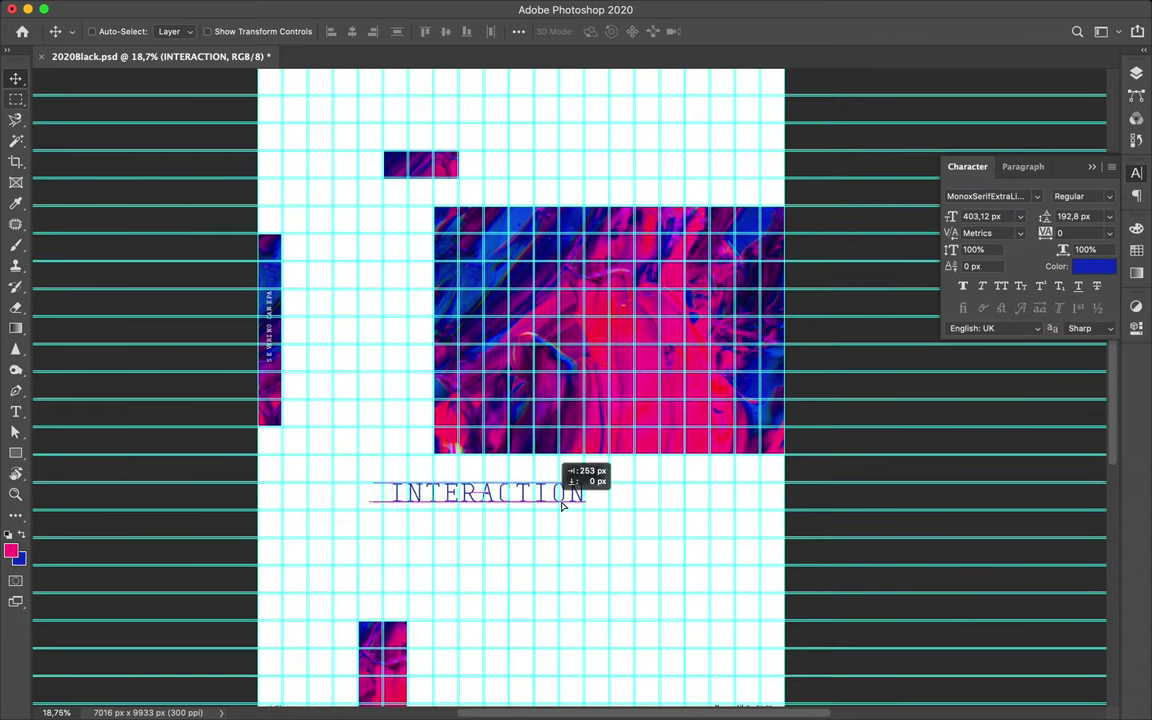
Remove all guides with View > Clear Guides
left_click(443, 8)
left_click(470, 419)
scroll(483, 500, "down", 3)
Alt-drag a slightly offset copy of INTERACTION and colour it pink
mouse_move(494, 367)
left_mouse_down()
mouse_move(494, 343)
mouse_move(501, 357)
left_mouse_up()
scroll(501, 357, "up", 3)
left_click(1136, 250)
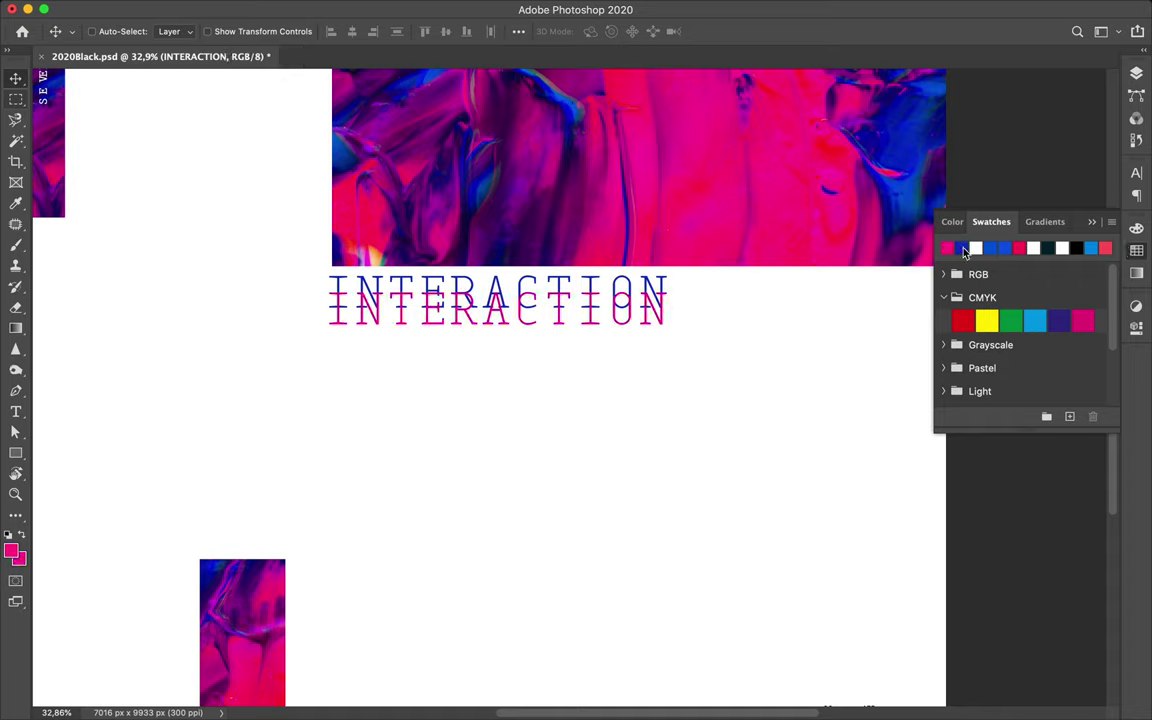
scroll(530, 314, "down", 3)
scroll(514, 342, "down", 3)
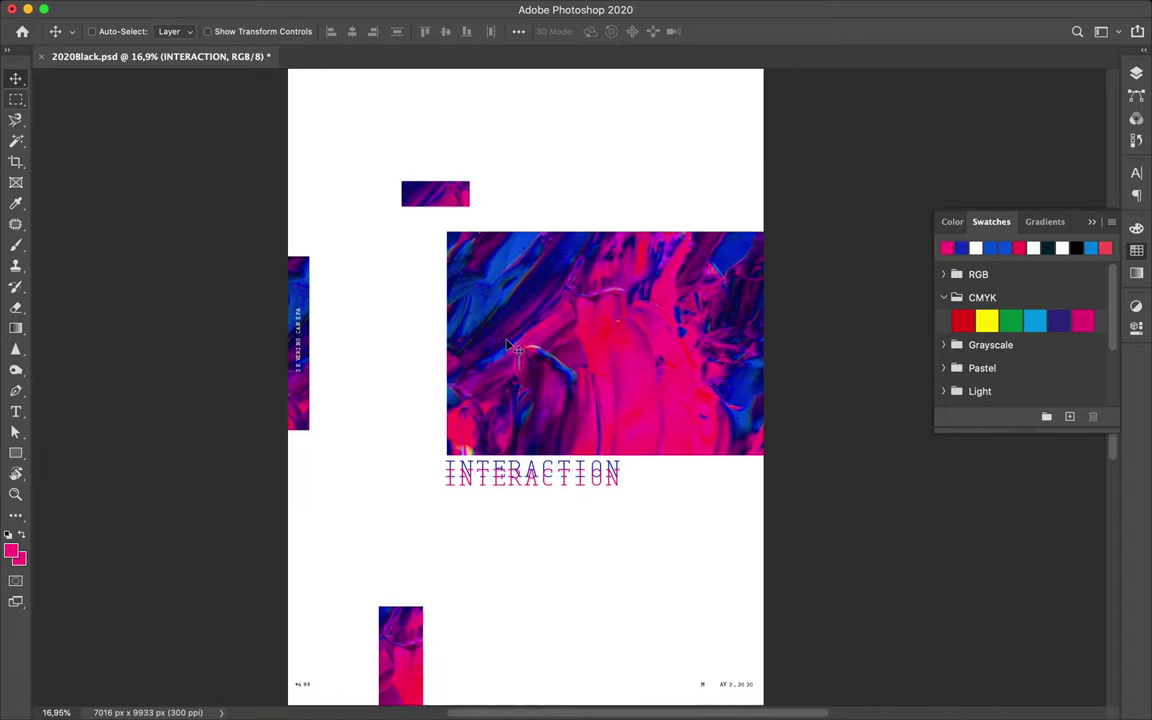
Add a new empty layer and delete the Vector Smart Object layer
left_click(1137, 78)
right_click(980, 187)
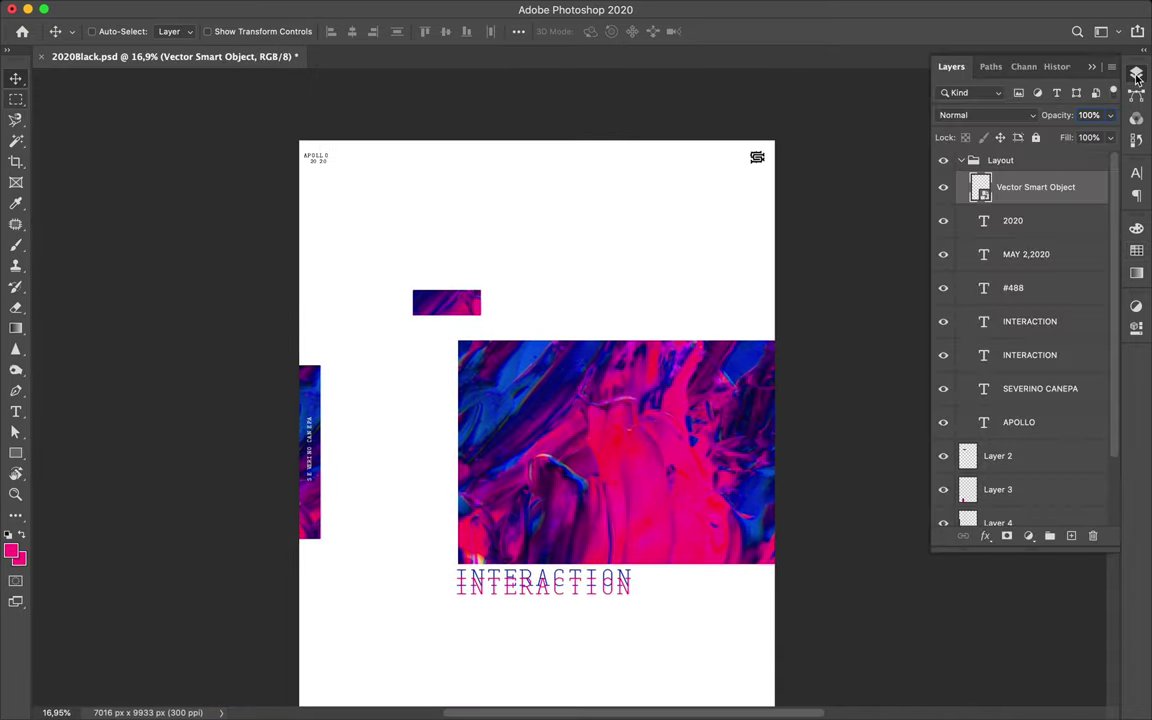
key("Escape")
key("ctrl+shift+alt+n")
key("b")
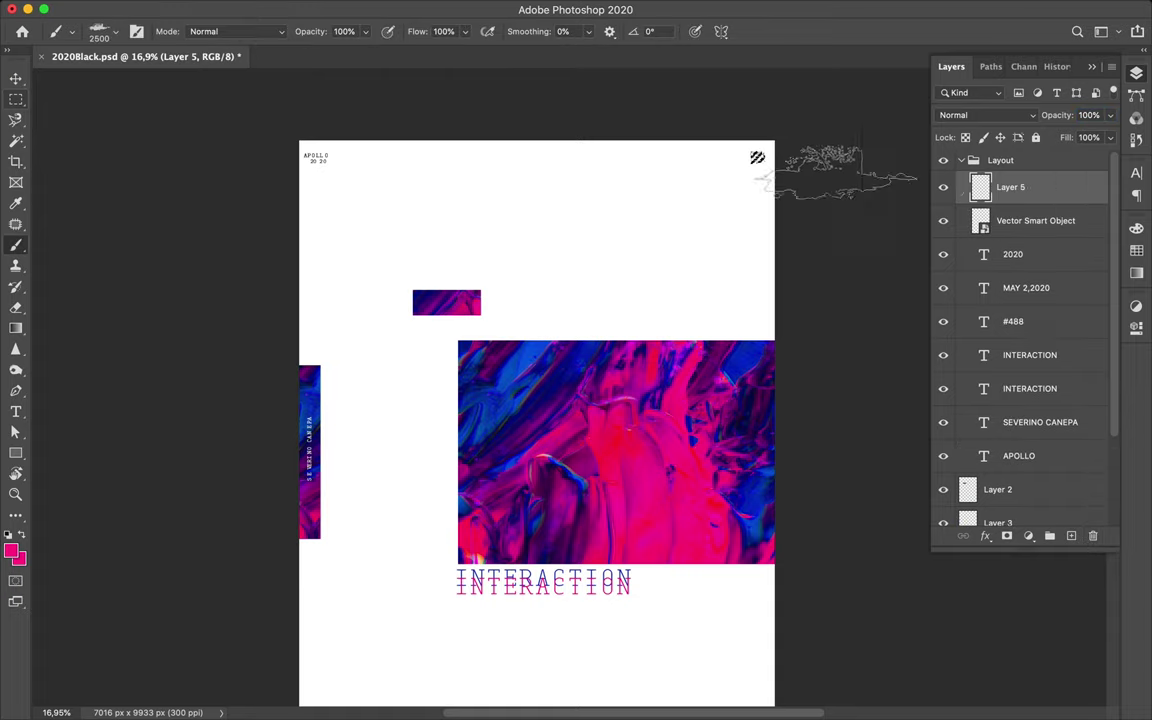
key("v")
key("m")
left_click(1080, 222)
key("Delete")
On another new layer, stamp white grunge along the image's bottom edge and small top image
scroll(438, 293, "down", 5)
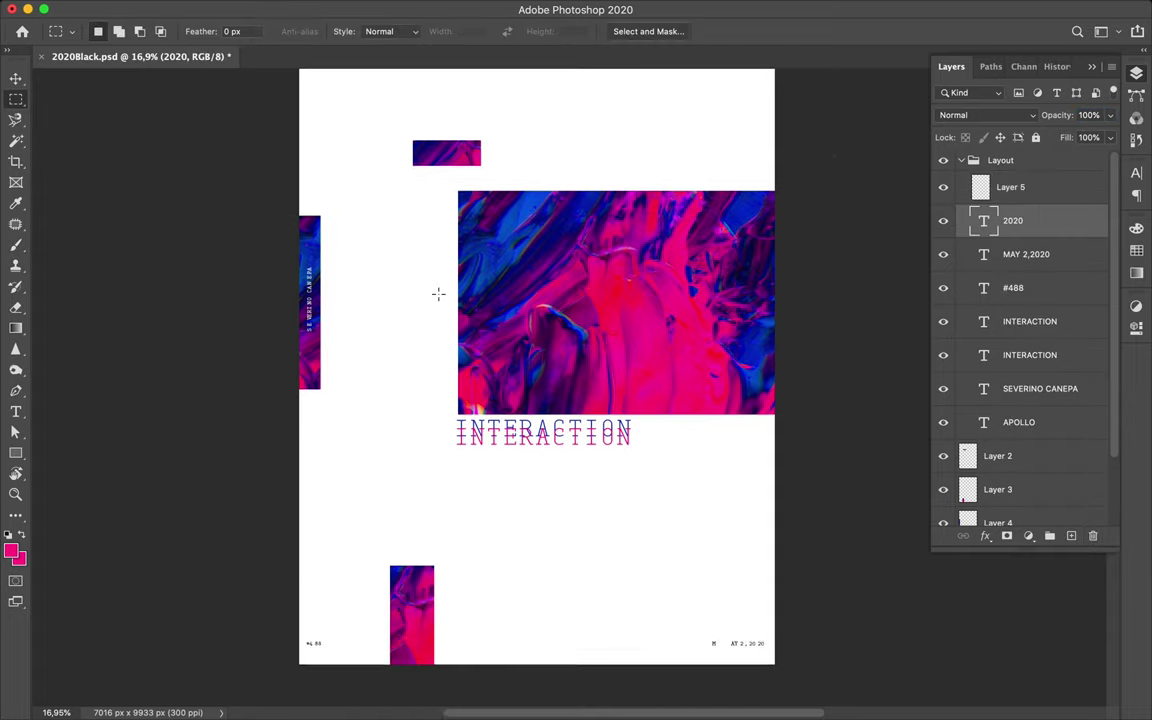
key("b")
scroll(438, 293, "up", 1)
key("ctrl+shift+alt+n")
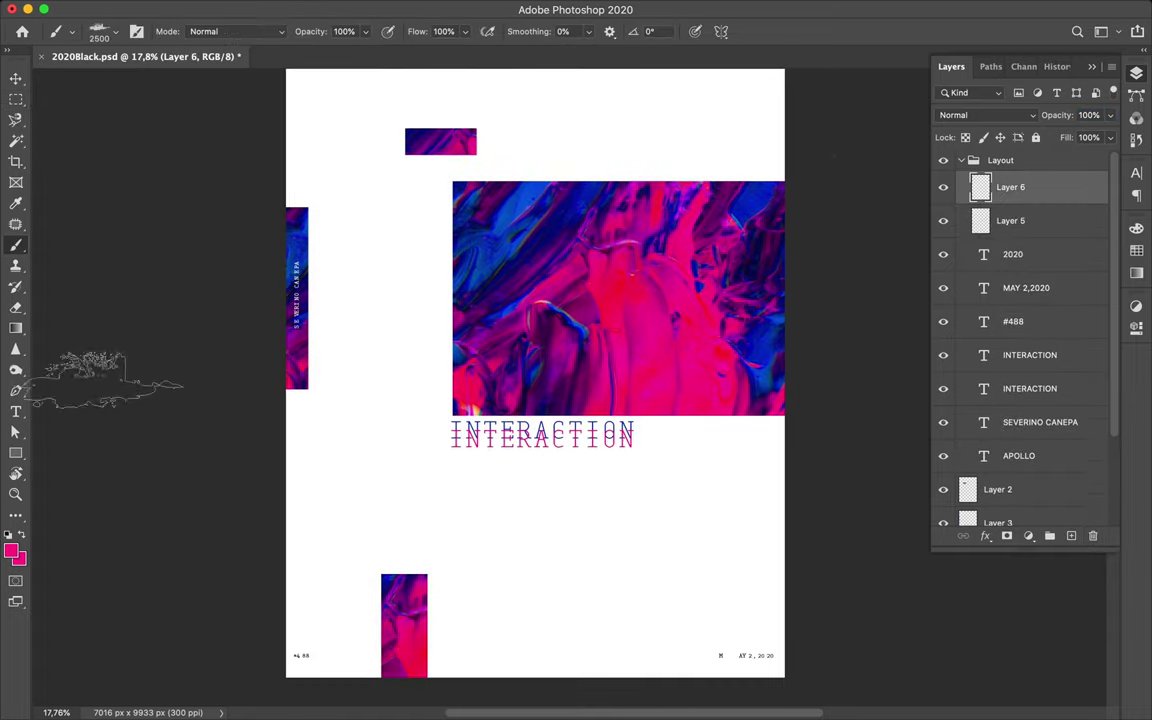
left_click(11, 549)
key("Return")
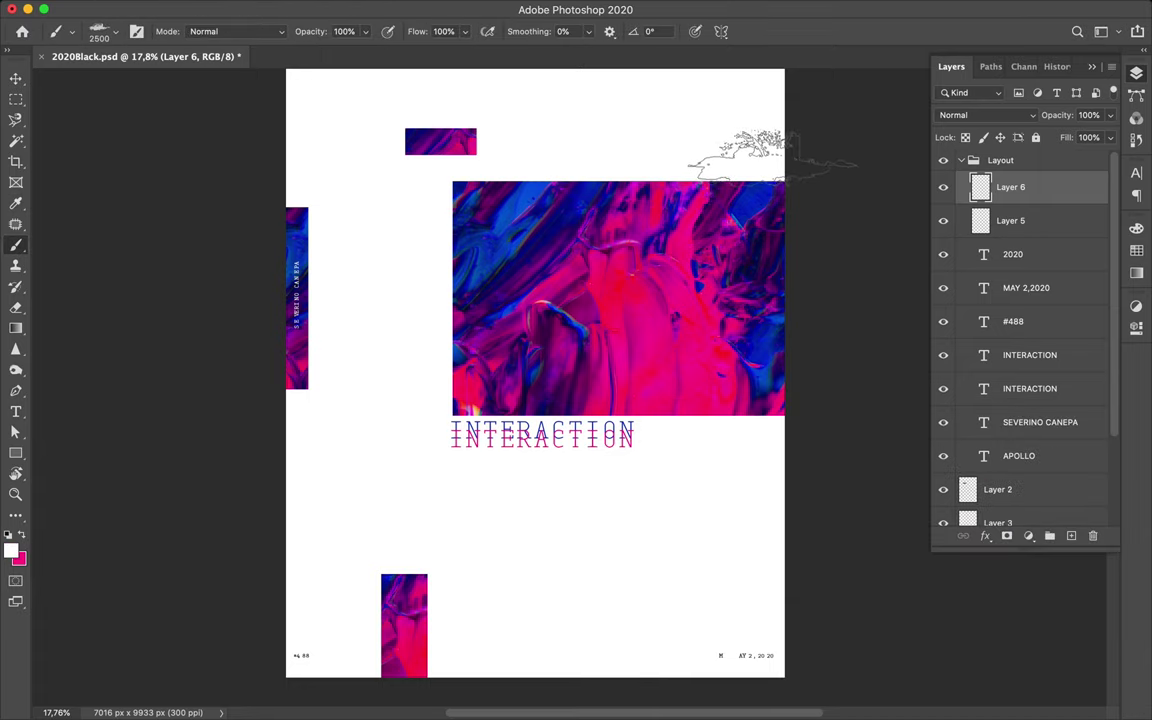
left_click(735, 440)
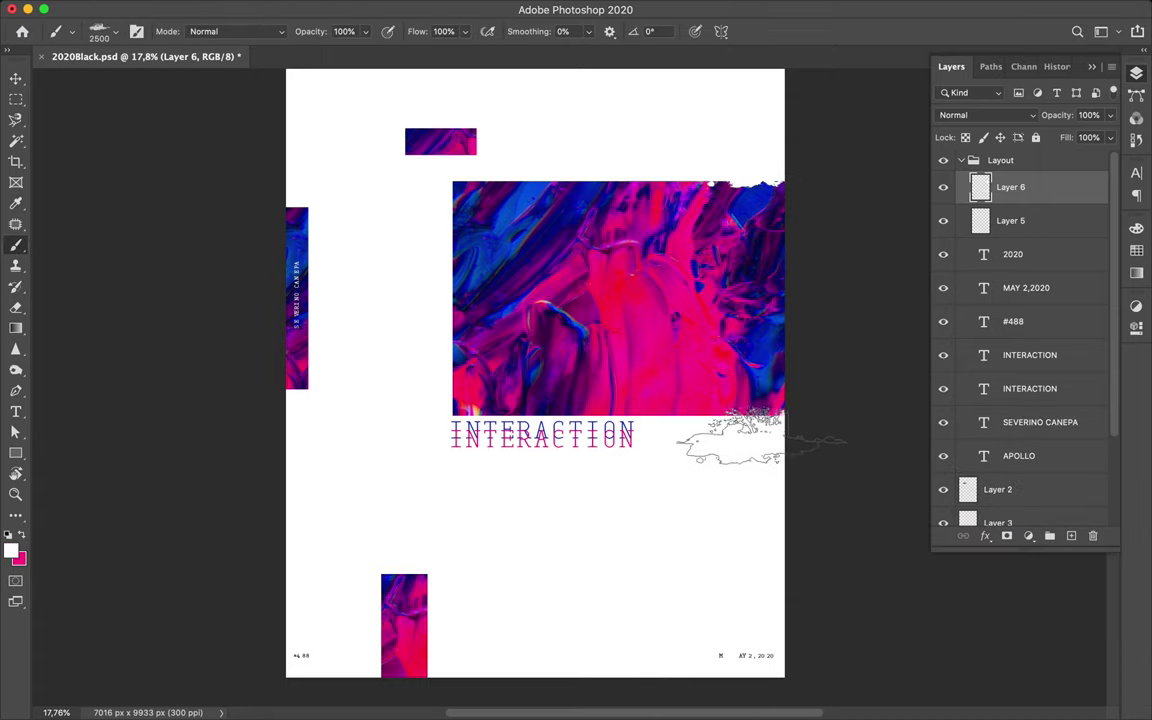
left_click(494, 110)
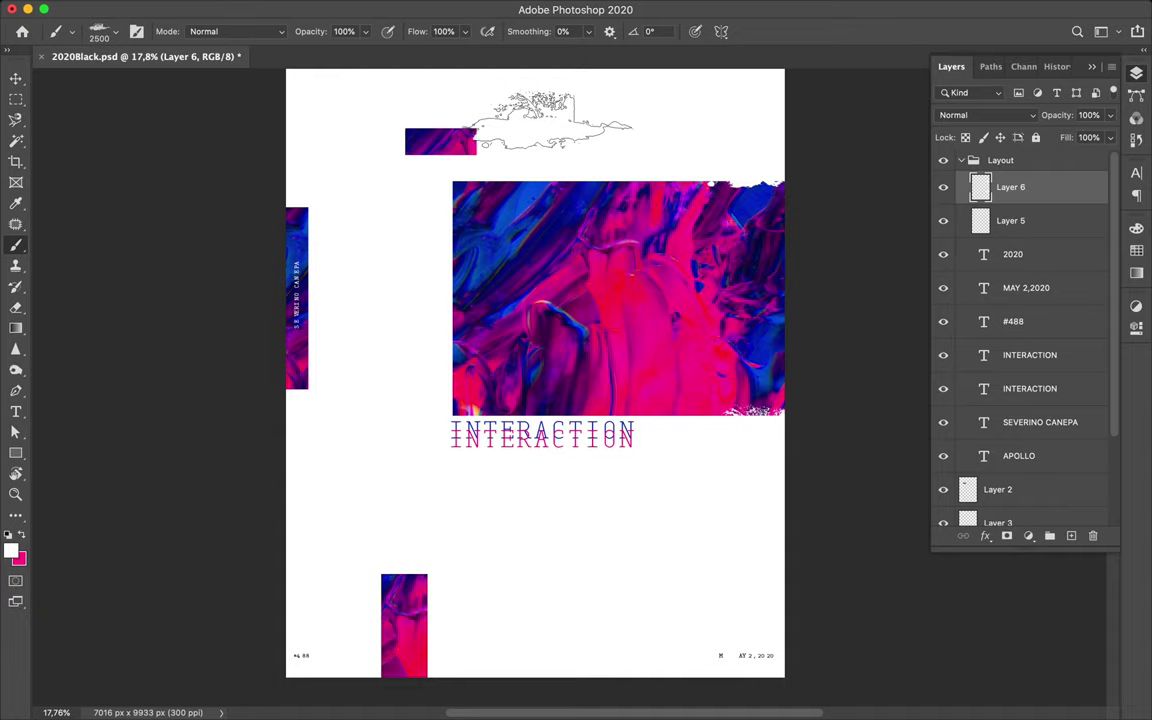
With a grunge stripe brush, stamp white near the INTERACTION titles and top-left edge, moving Layer 6 beneath the text
left_click(99, 31)
left_click(100, 312)
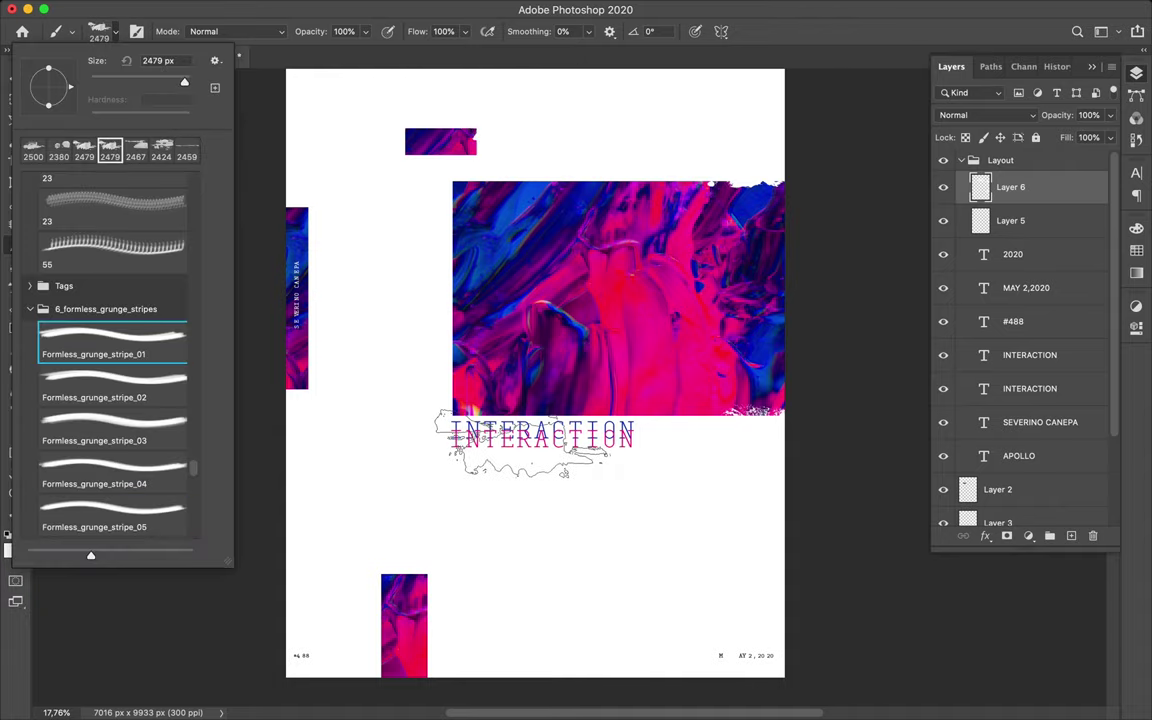
left_click(522, 444)
left_click_drag(990, 187, 990, 470)
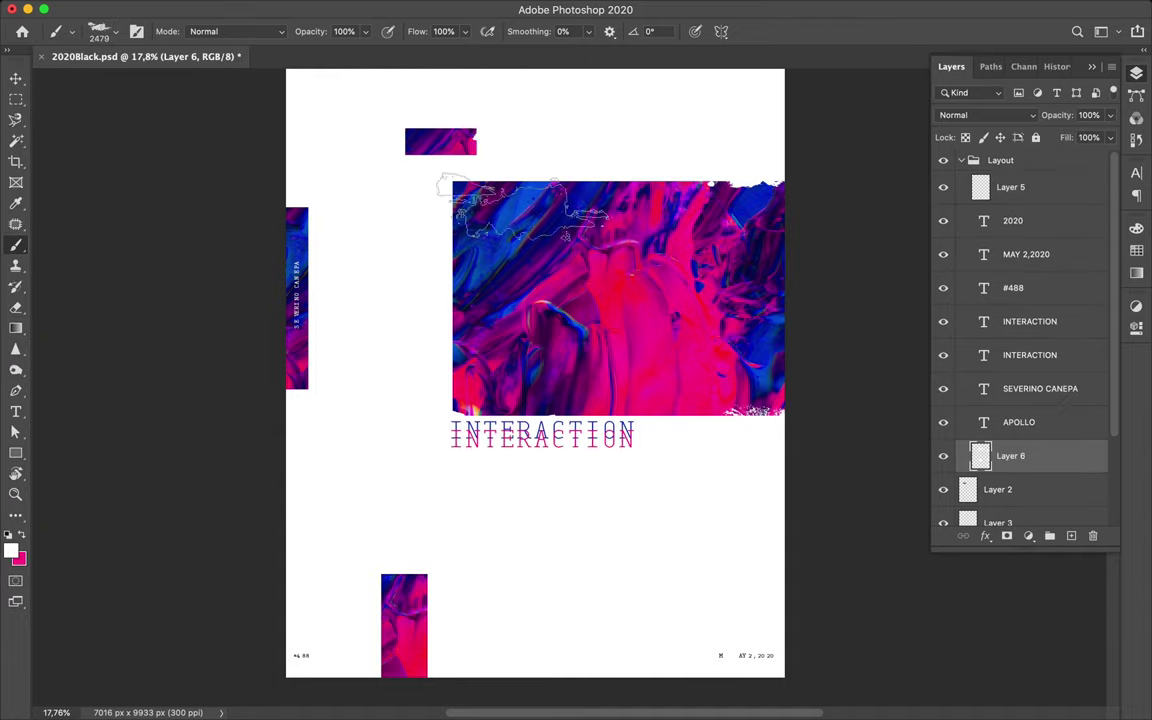
left_click(371, 175)
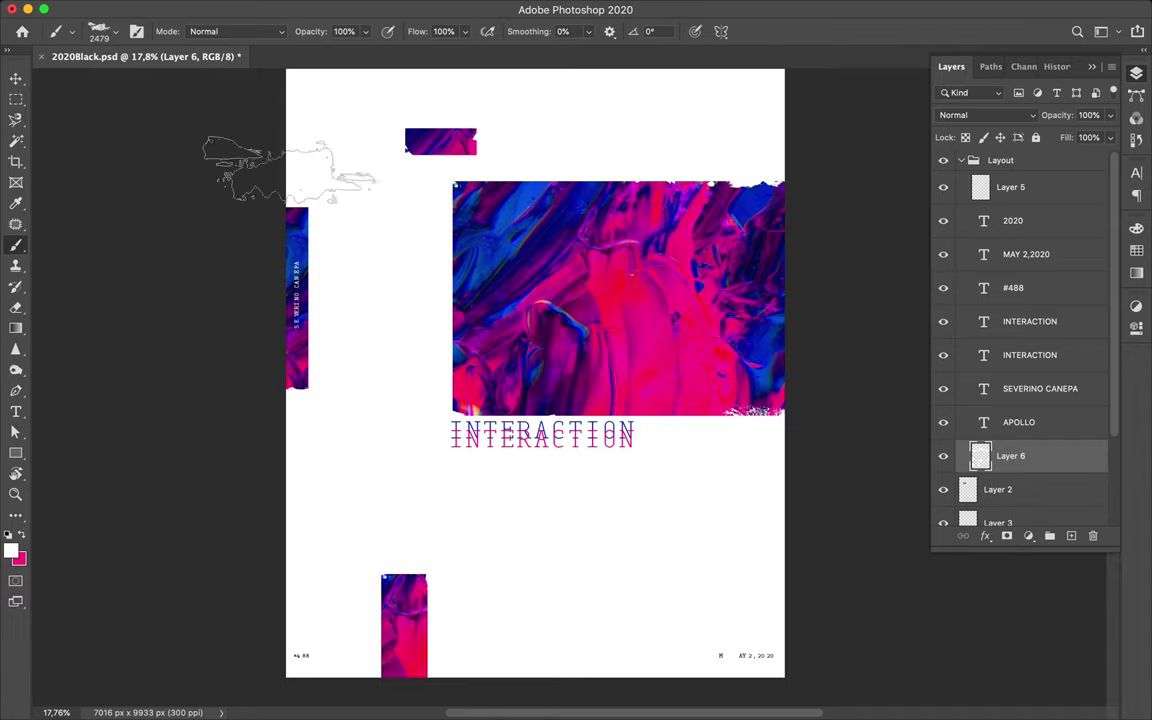
Roughen the paint image's left edge with a white Thin_grunge_stripe_01 stroke
left_click(117, 31)
left_click(300, 160)
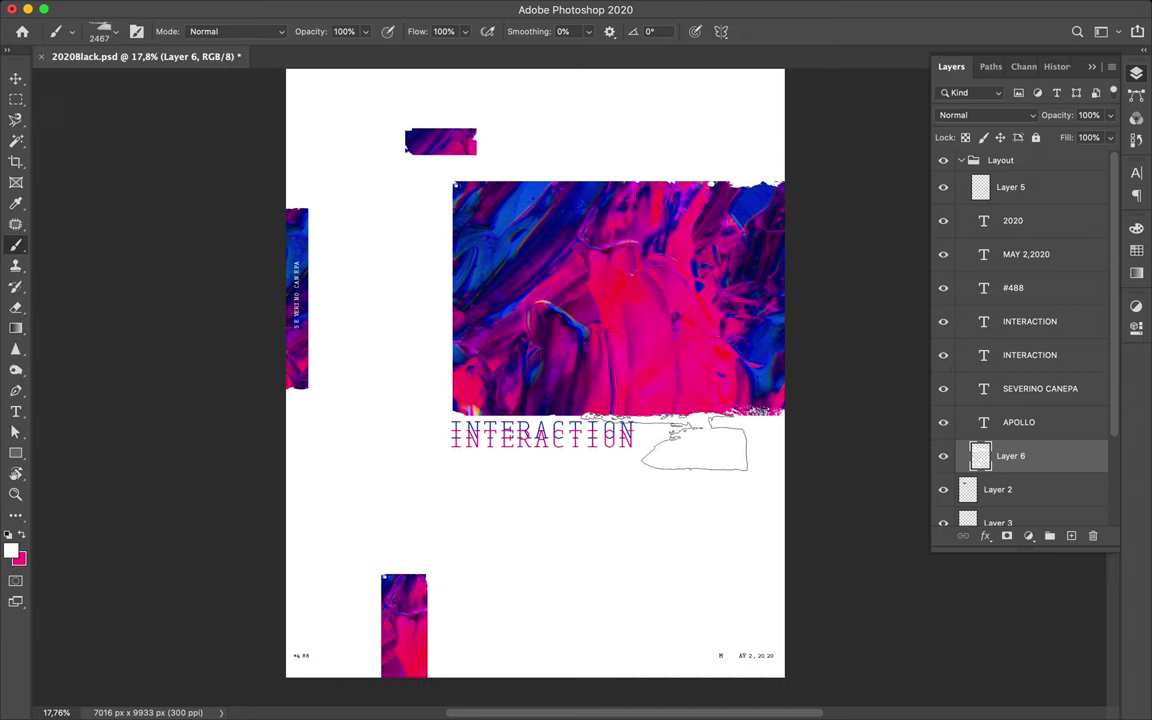
left_click(117, 31)
scroll(150, 400, "down", 3)
left_click(126, 350)
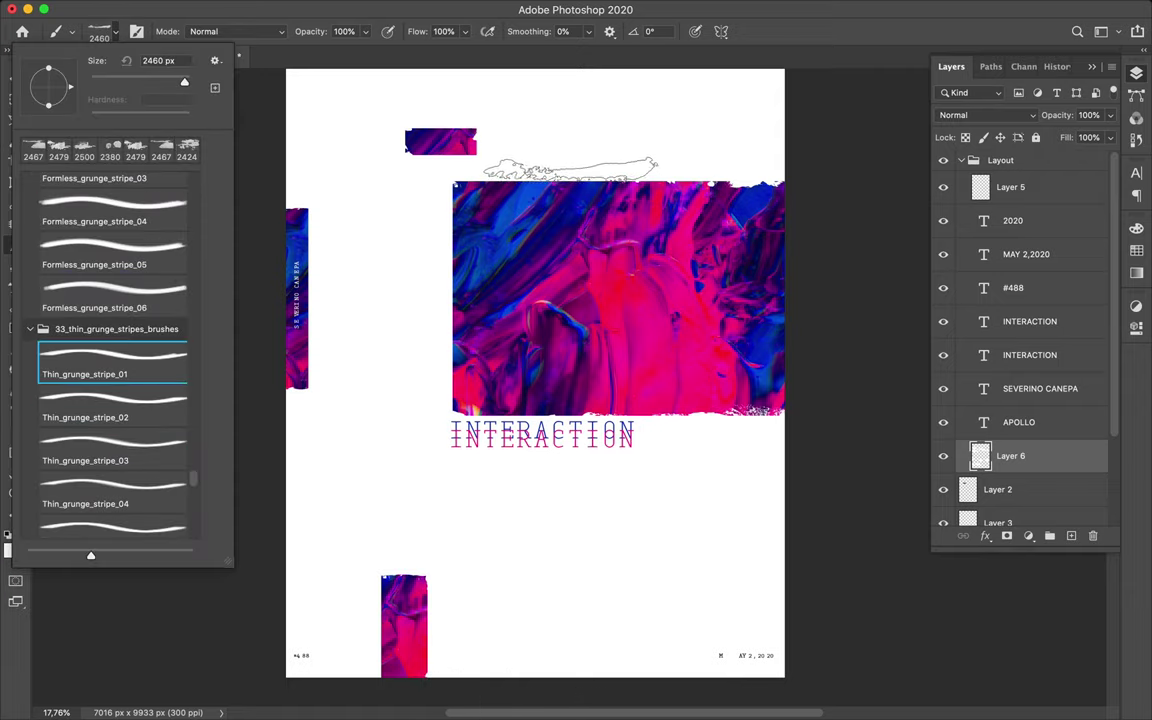
left_click(565, 166)
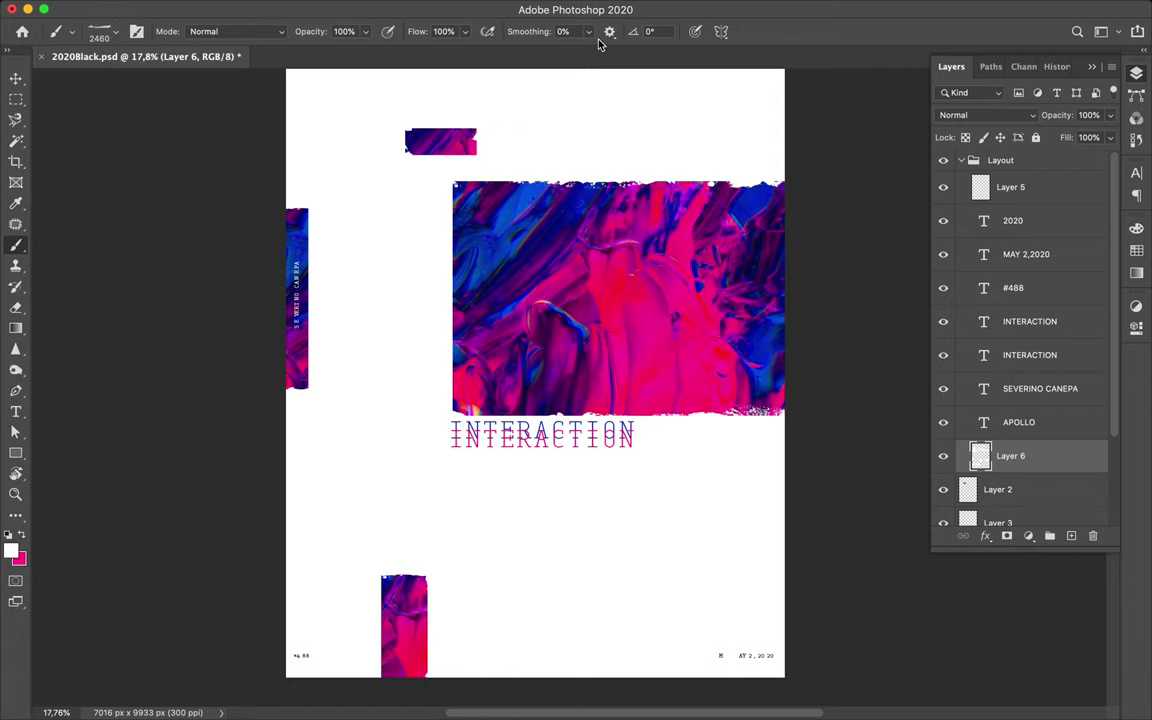
left_click(660, 31)
type("90")
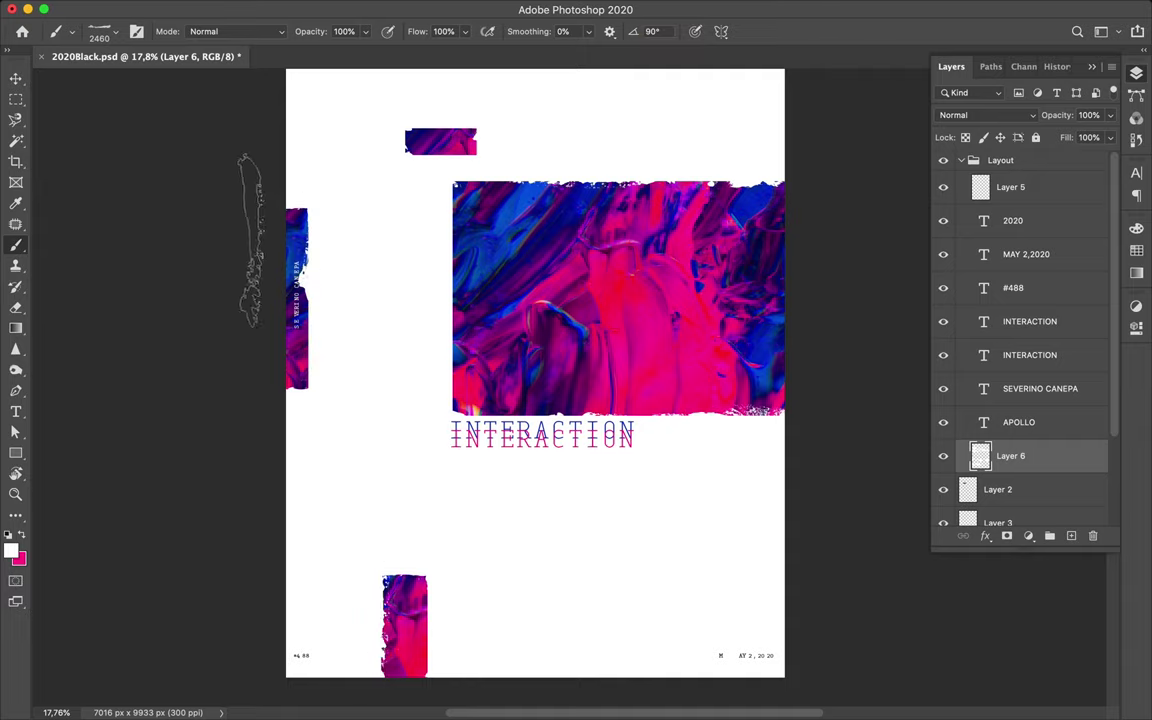
left_click(72, 31)
left_click(651, 31)
left_click_drag(455, 200, 455, 400)
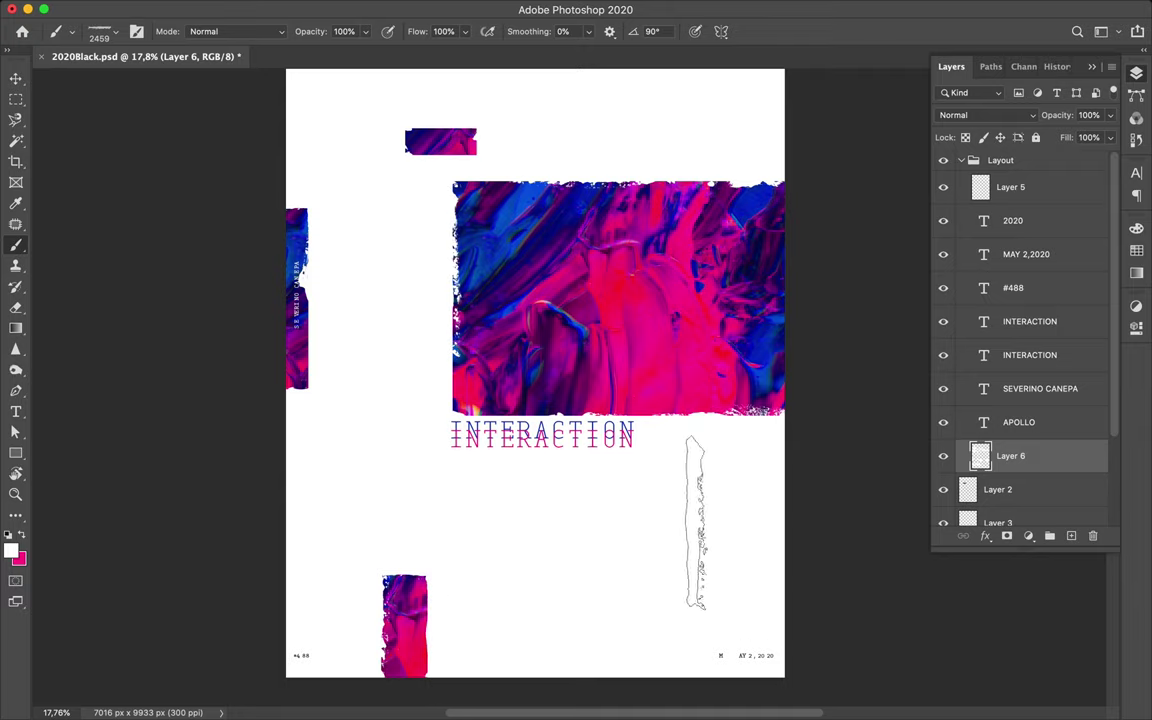
Pick the Thin_grunge_stripe_03 brush tip at 2456 px and return to the Move tool
key("v")
key("b")
left_click(72, 31)
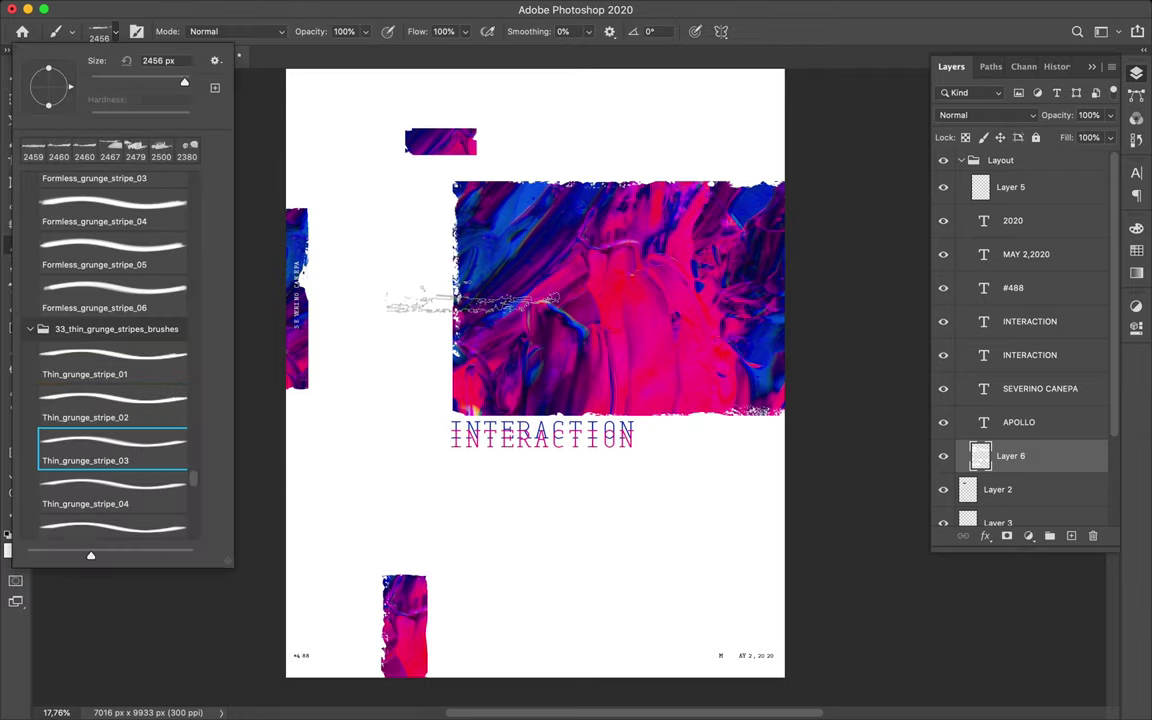
left_click(460, 175)
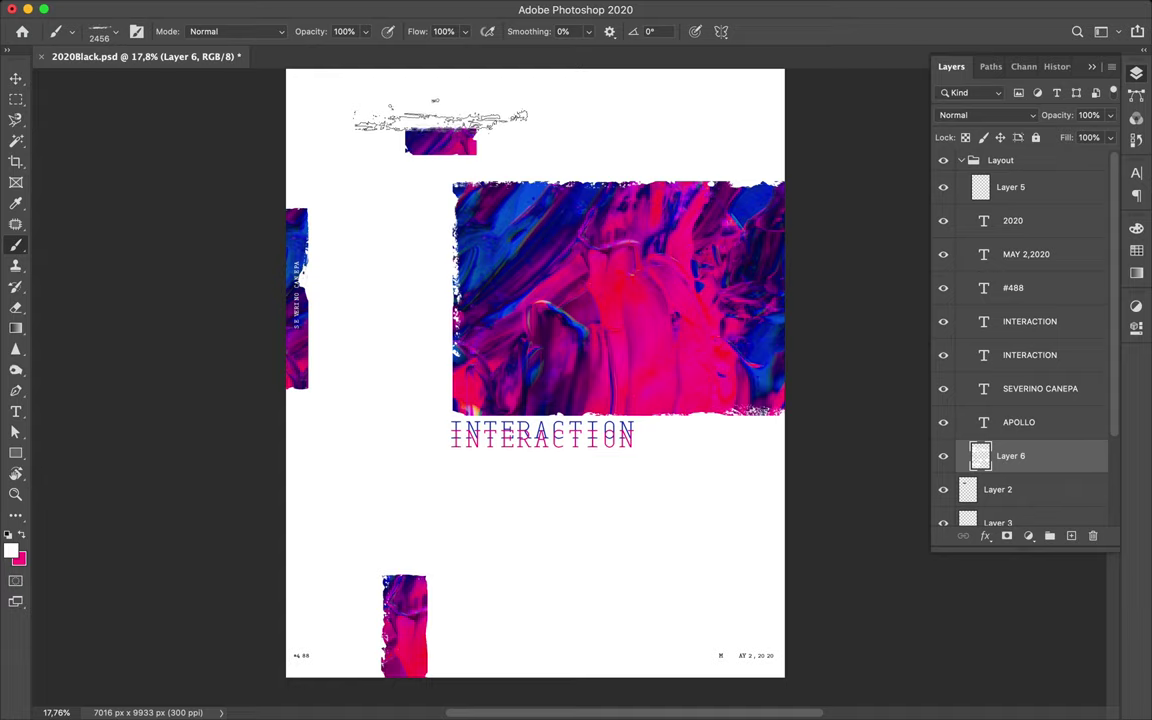
key("v")
key("b")
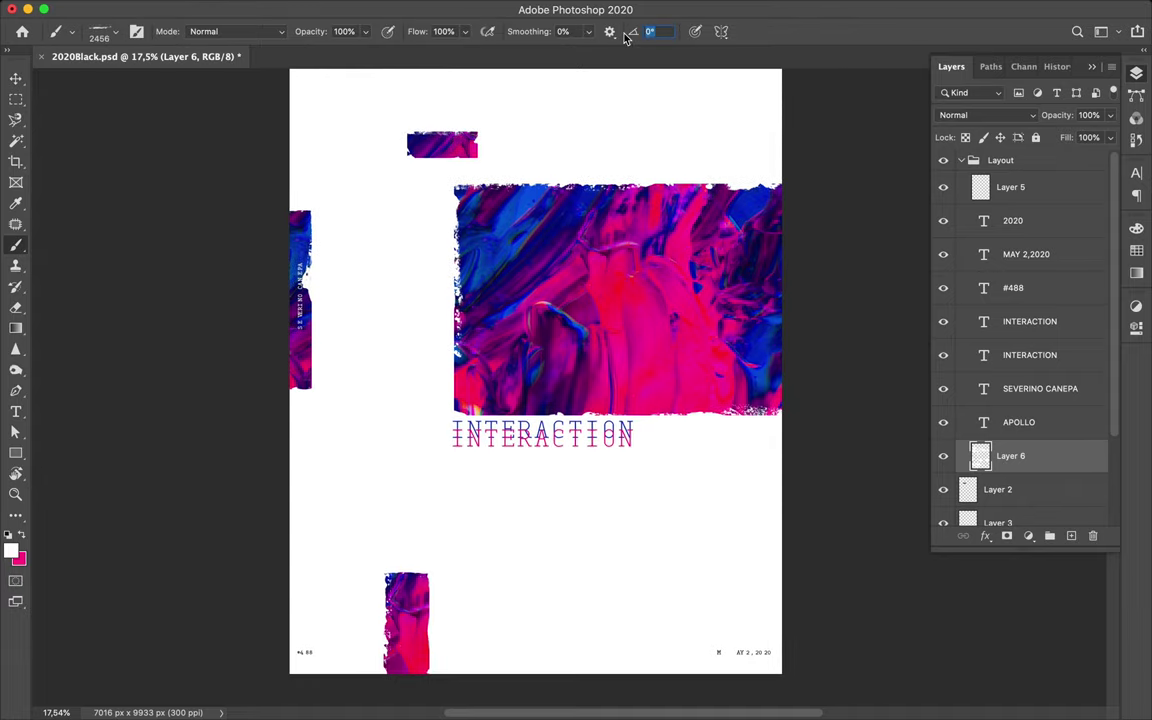
type("90")
key("v")
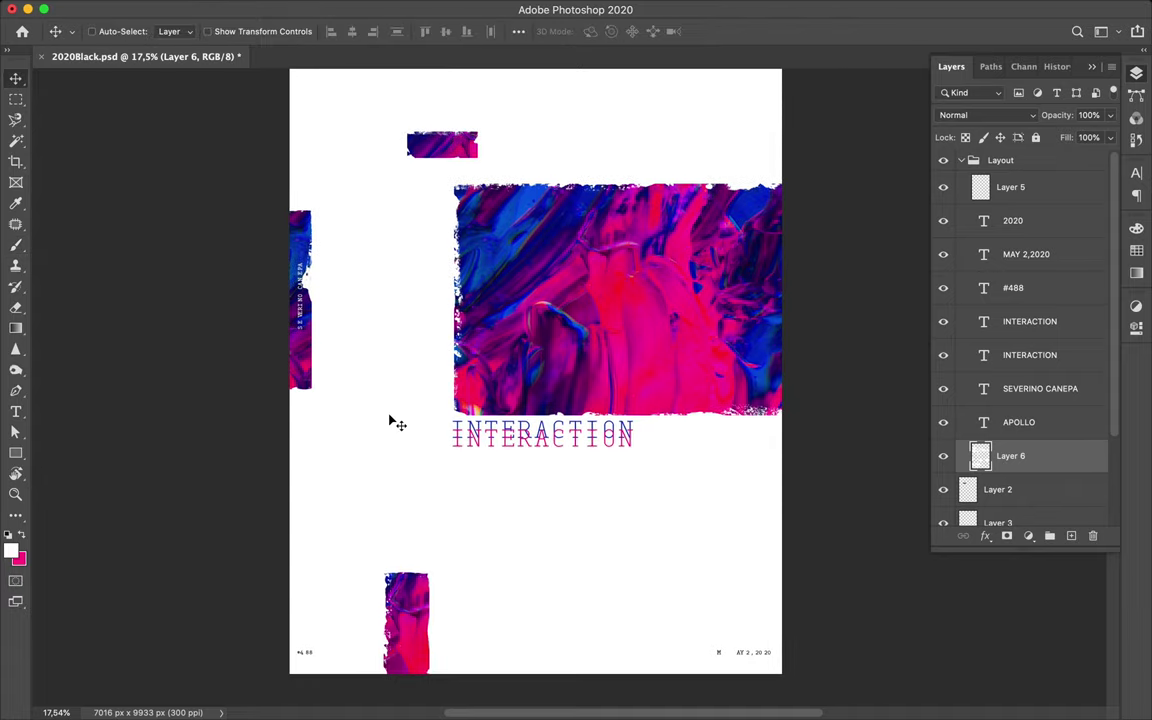
Select the layers from 2020 through APOLLO, then the SEVERINO CANEPA layer
scroll(473, 488, "up", 3)
left_click(1019, 422)
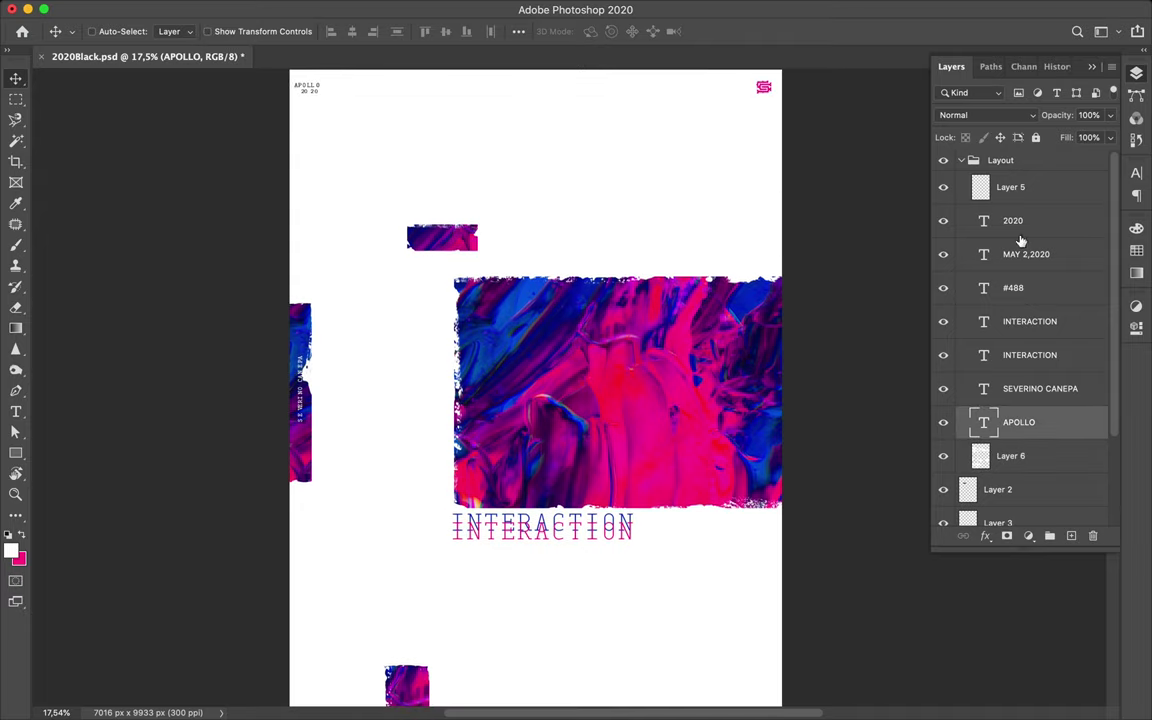
left_click(1020, 240, "shift")
left_click(1136, 73)
left_click(1030, 386)
scroll(480, 185, "up", 3)
scroll(480, 185, "up", 3)
Make the whole INTERACTION title text pink and set pink as the foreground colour
double_click(310, 186)
key("ctrl+t")
key("ctrl+a")
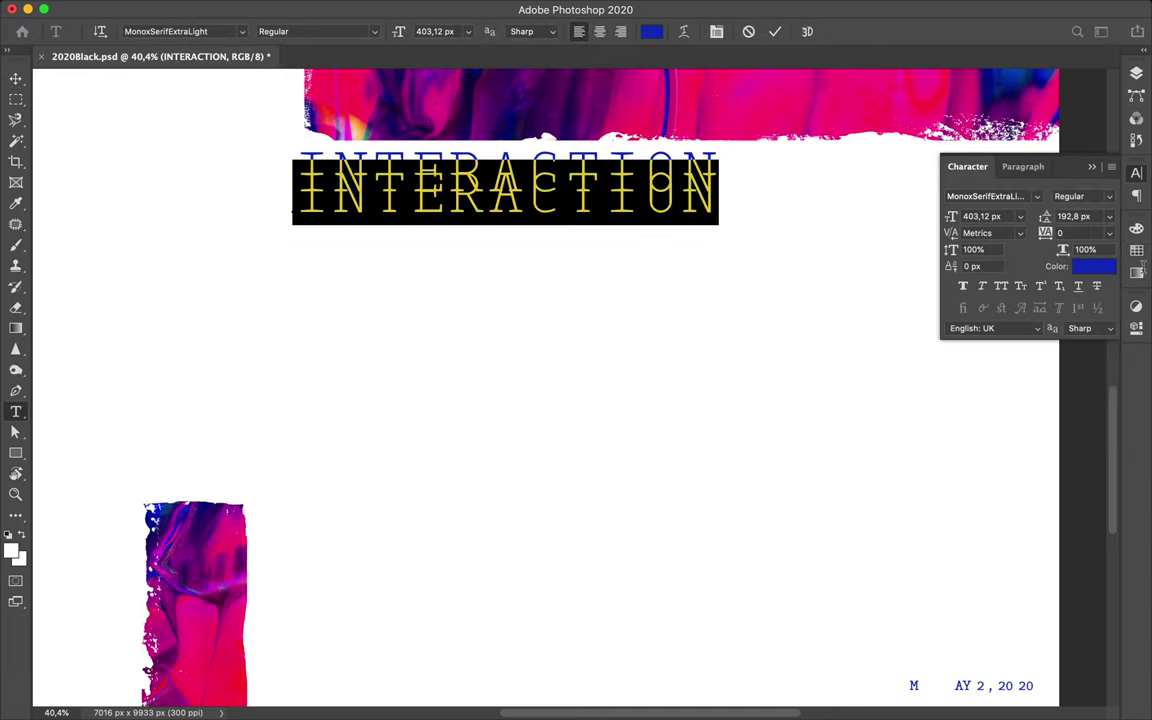
left_click(1094, 266)
key("Return")
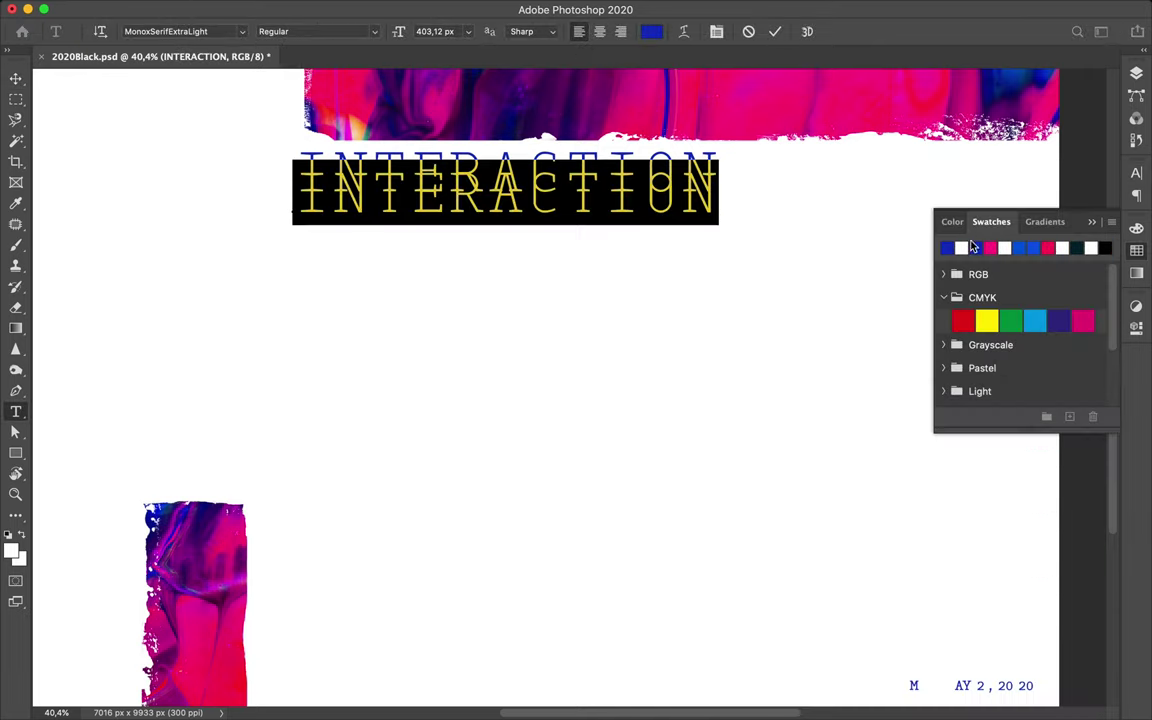
left_click(991, 247)
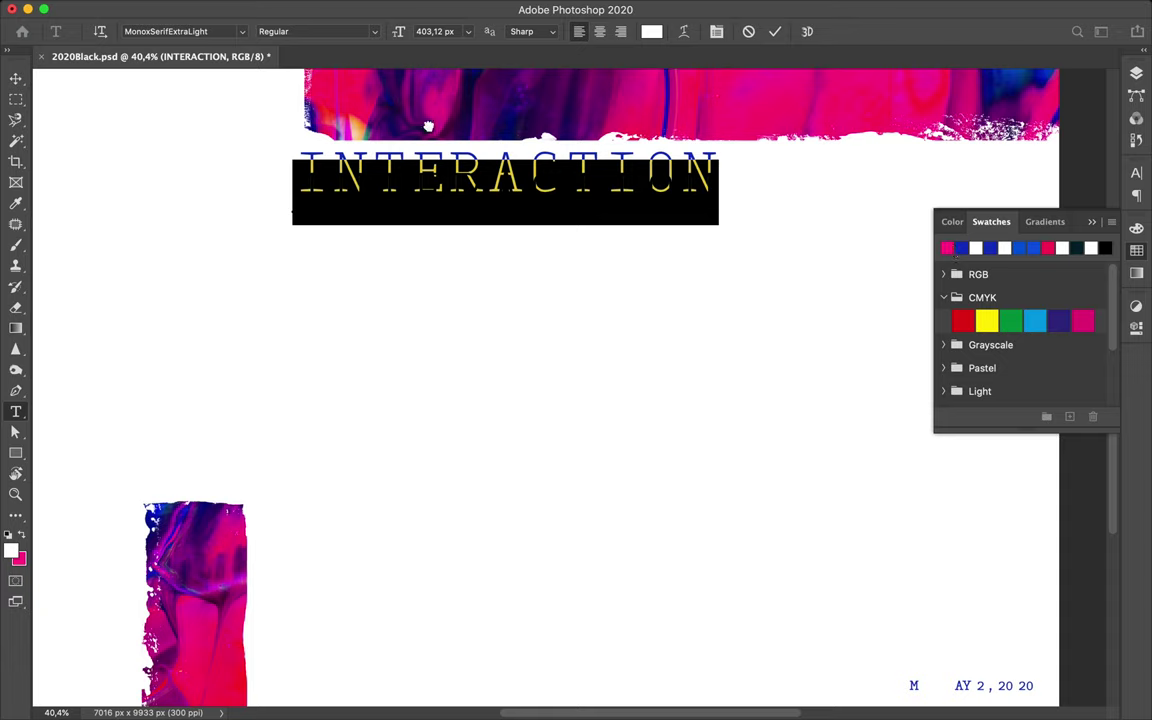
left_click(21, 541)
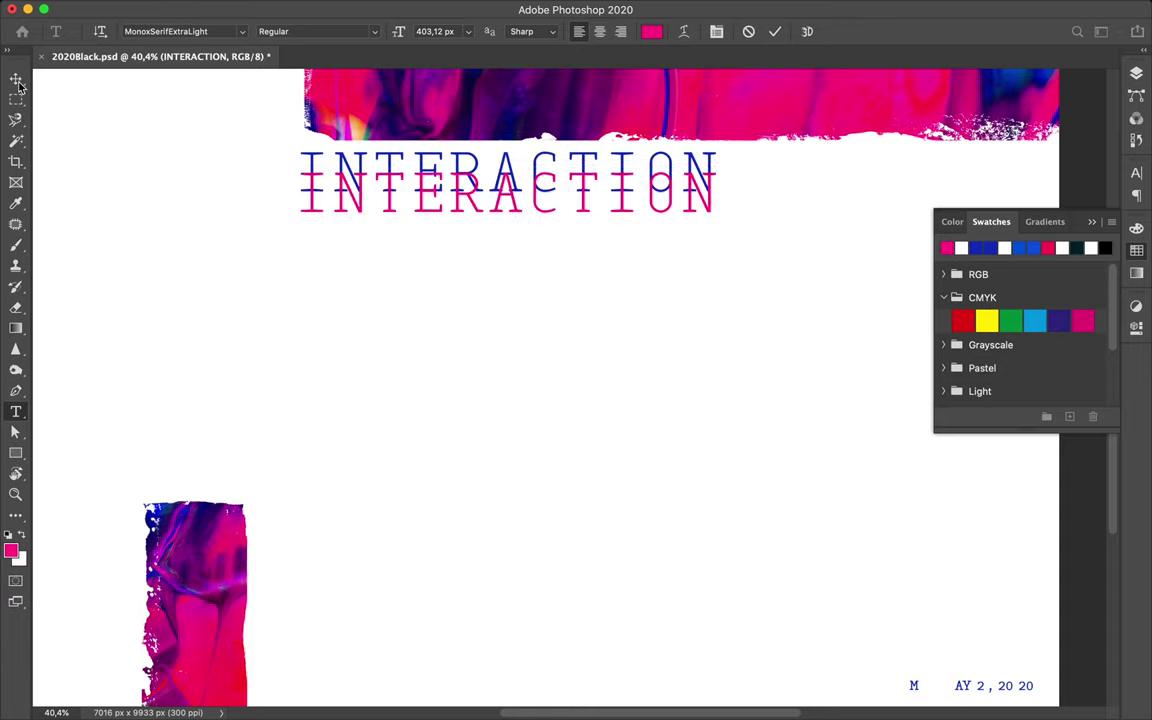
Widen the pink INTERACTION title's tracking to 340
key("ctrl+t")
left_click_drag(953, 241, 1083, 241)
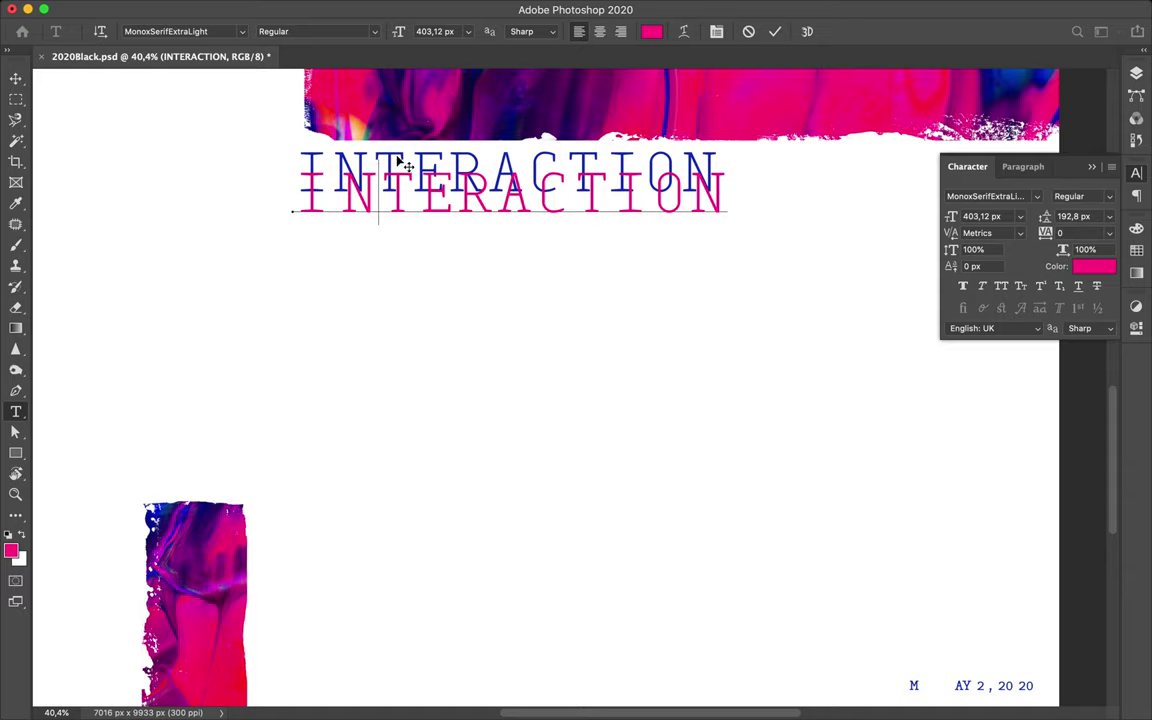
left_click_drag(943, 239, 690, 202)
left_click_drag(946, 233, 676, 216)
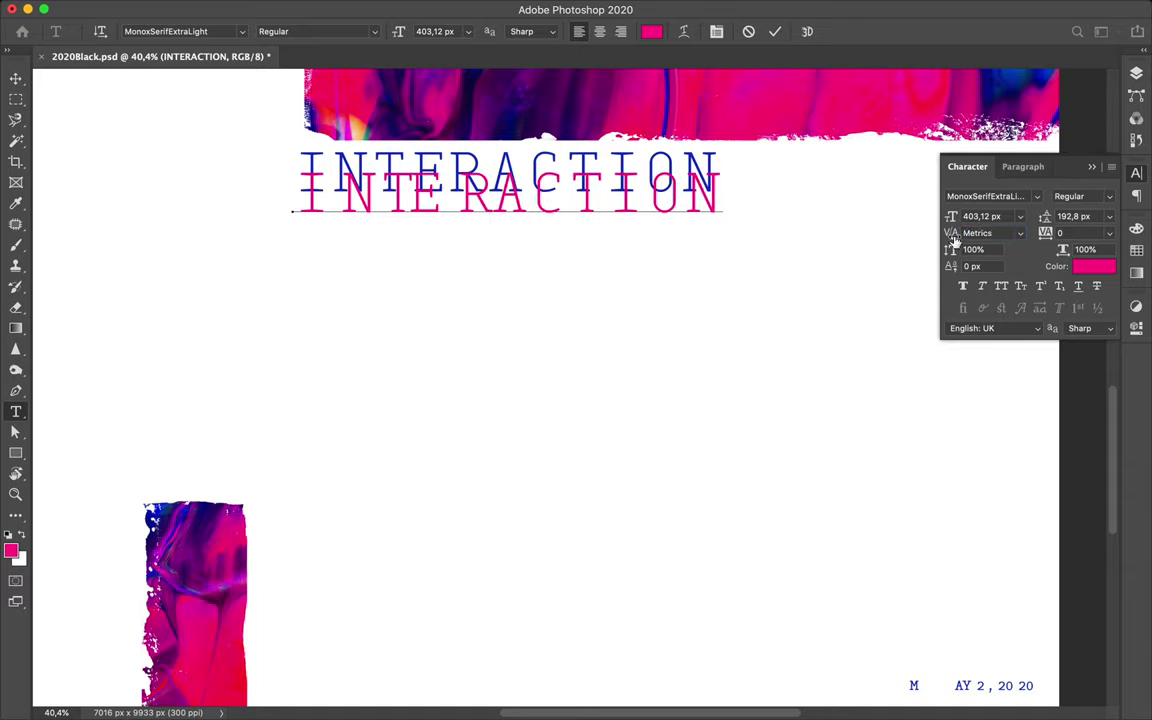
left_click_drag(954, 241, 801, 214)
left_click_drag(938, 233, 745, 220)
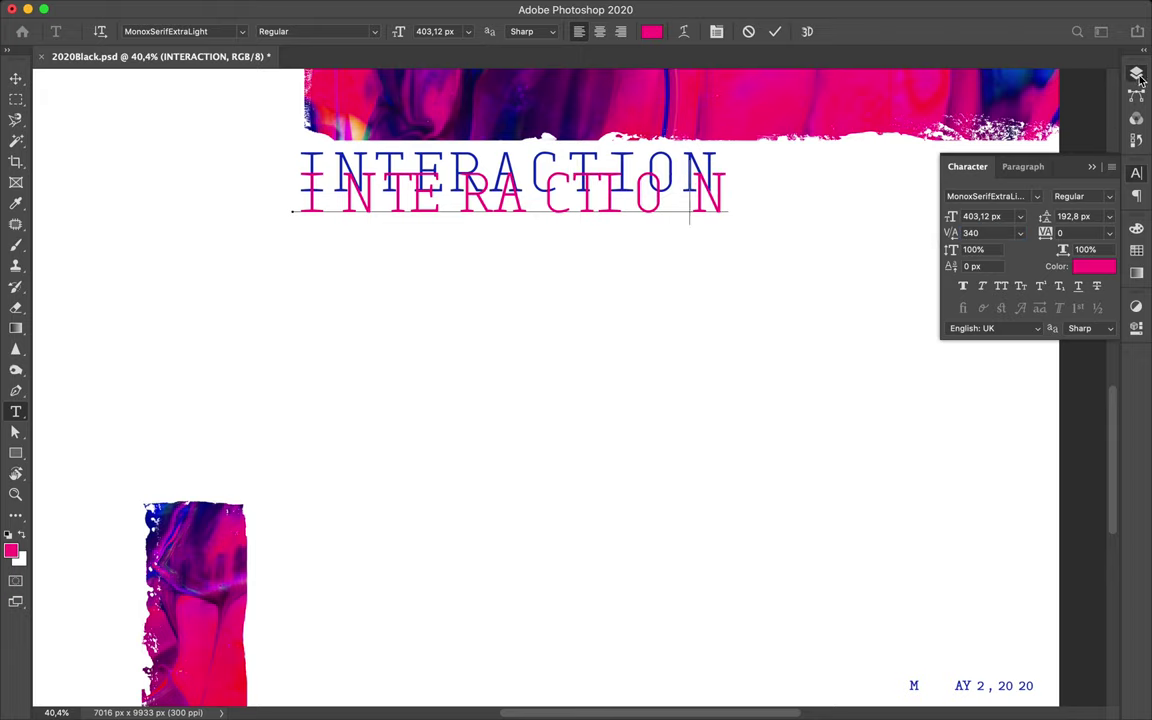
Set the blue INTERACTION title's tracking to 0
left_click(1136, 74)
left_click(943, 321)
double_click(339, 175)
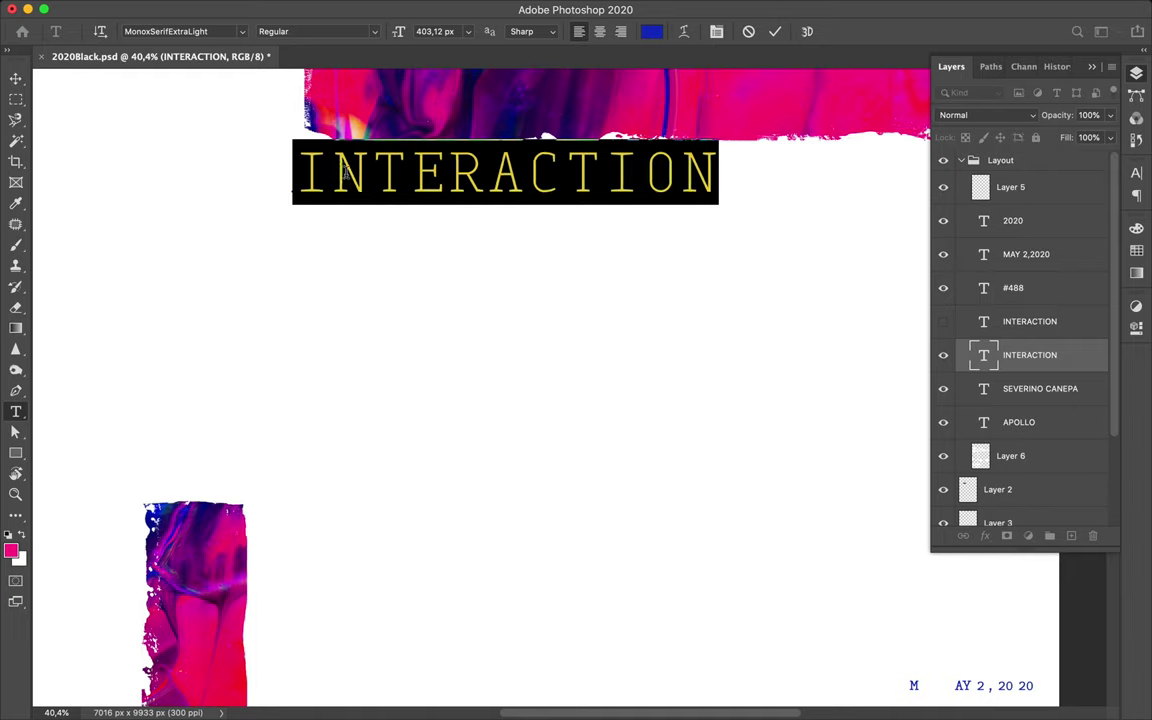
key("Escape")
key("v")
left_click(943, 321)
left_click(1136, 172)
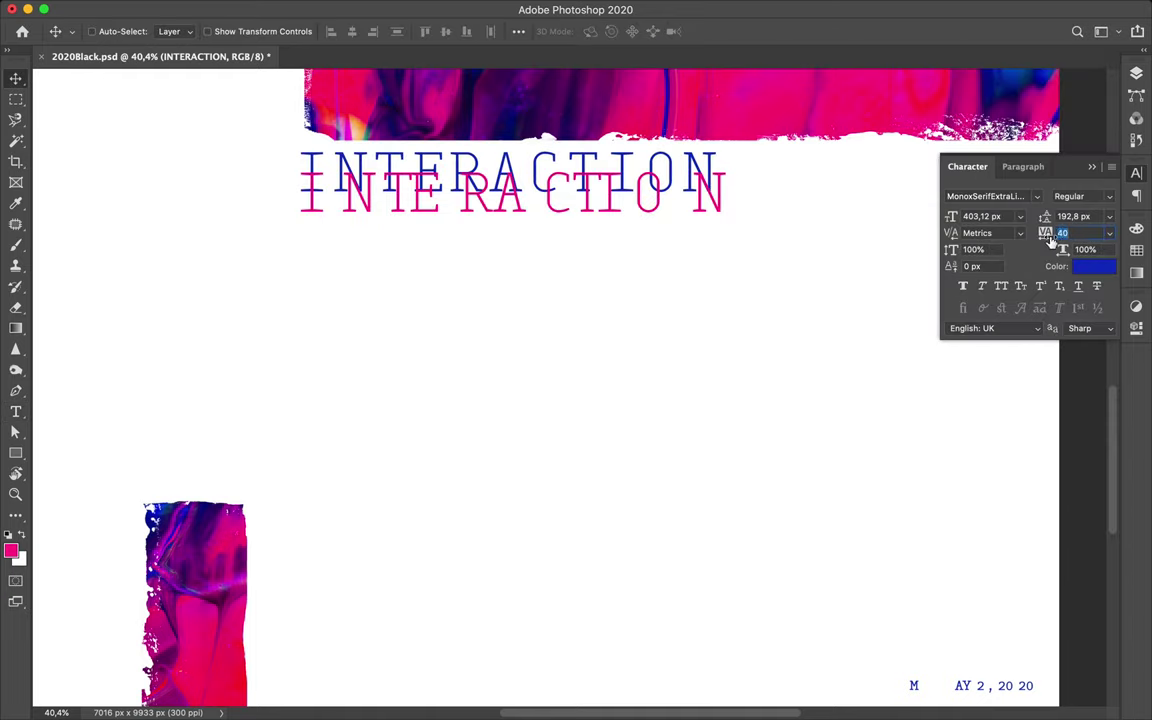
left_click_drag(1048, 236, 1010, 236)
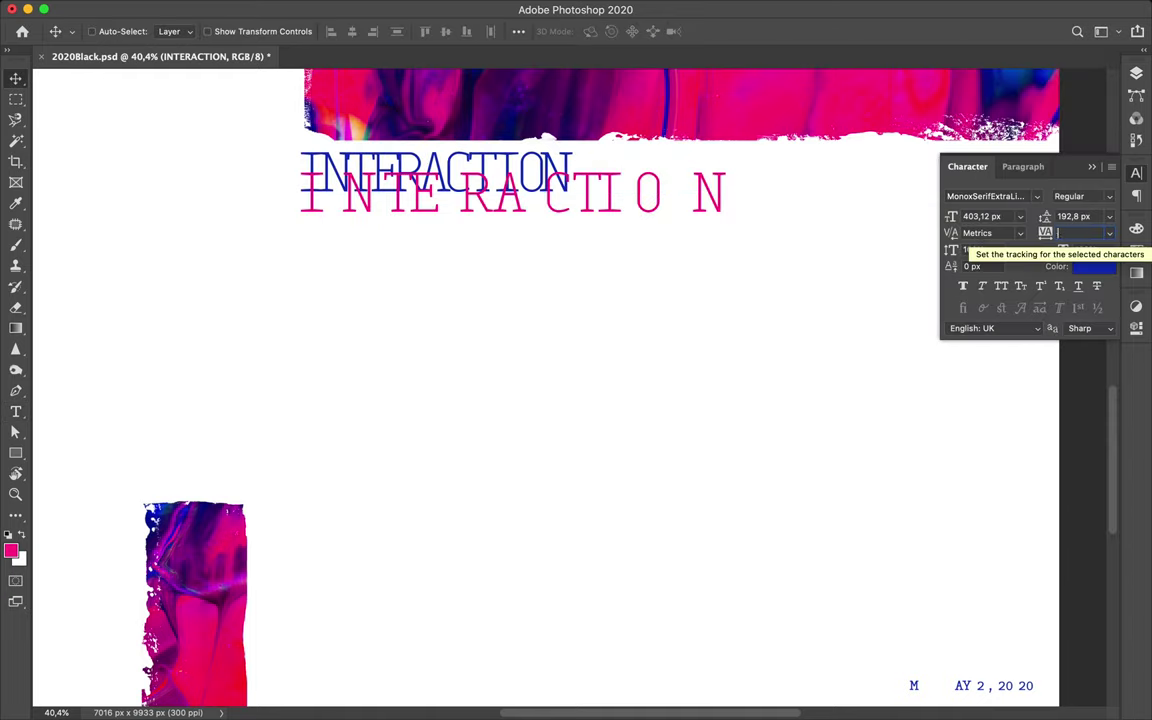
type("0")
key("Tab")
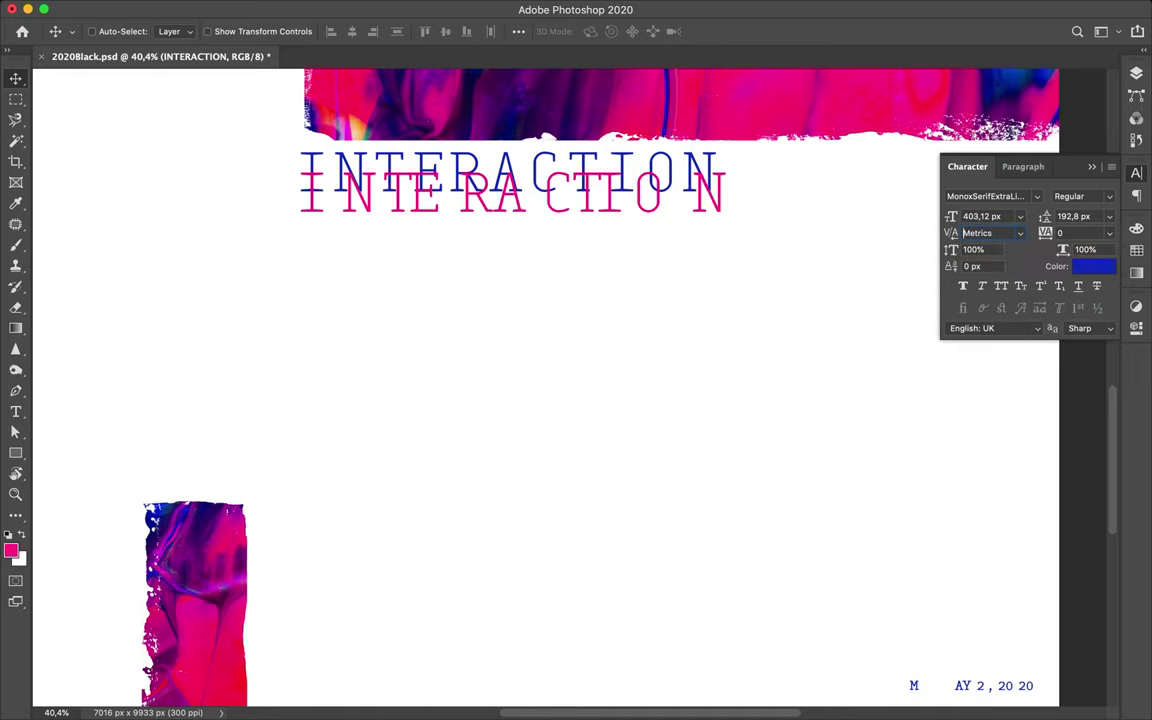
Toggle visibility of the blue and pink INTERACTION layers to compare them
left_click(1138, 78)
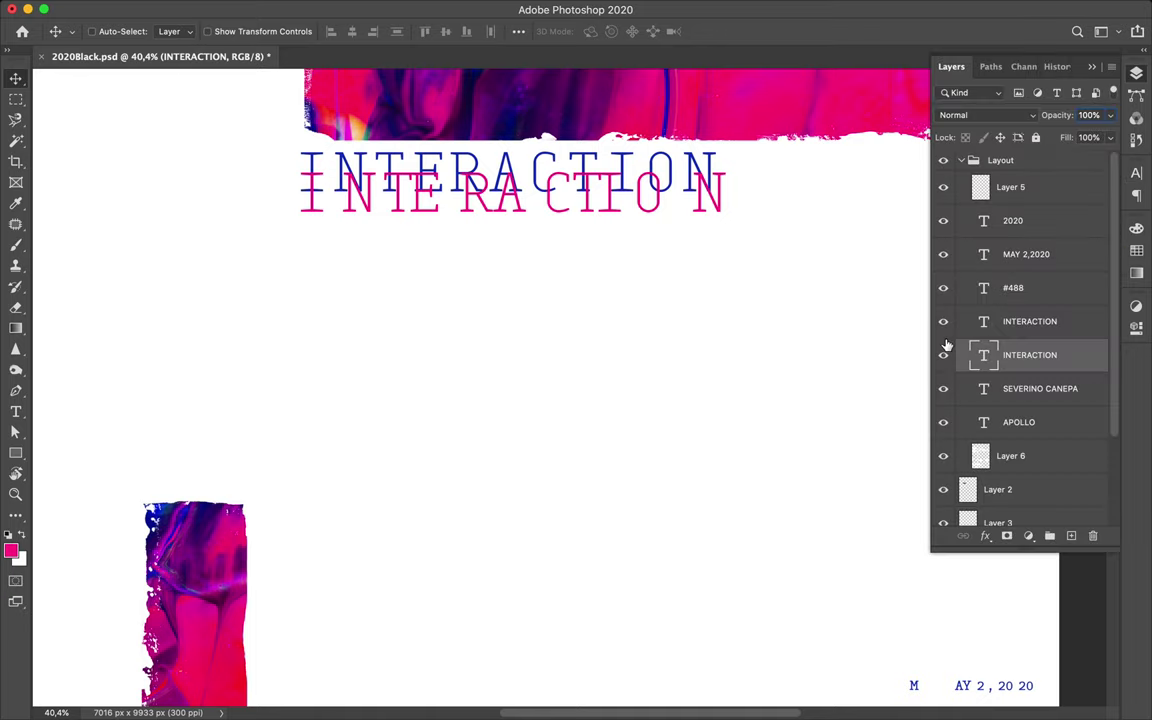
left_click(943, 355)
left_click(943, 321)
key("t")
left_click(943, 321)
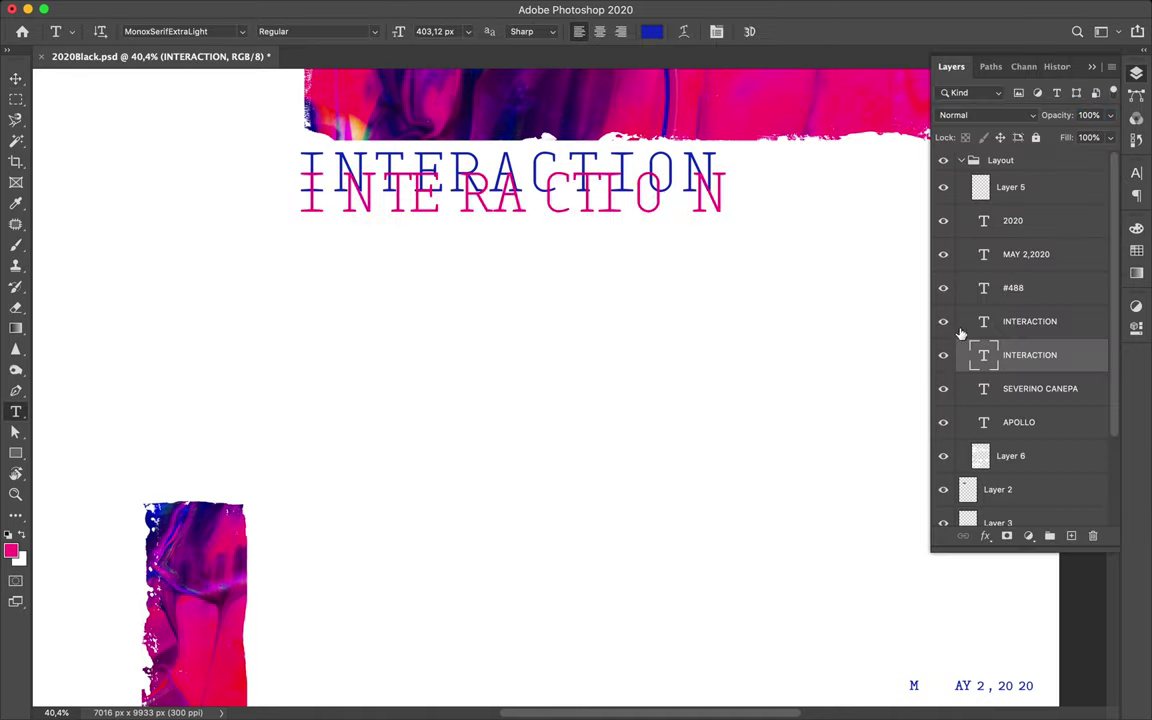
Kern the blue title's TION letters to -170 and fit the whole poster in view
key("ctrl+t")
key("Right")
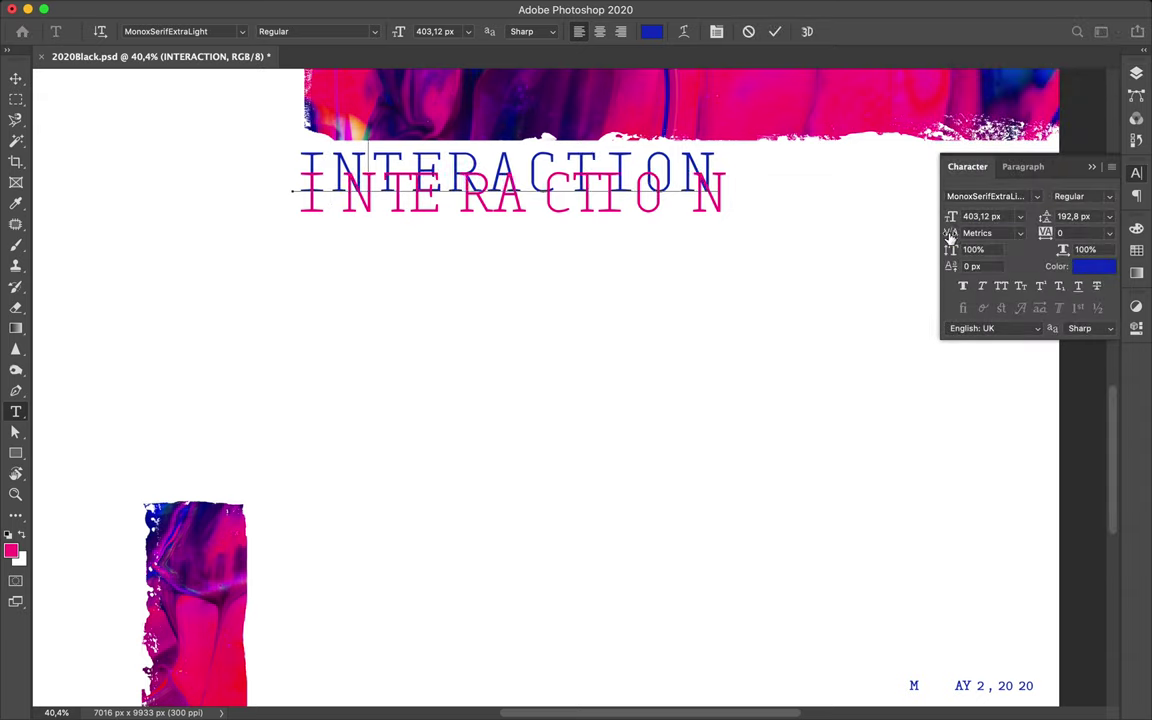
key("alt+Right")
key("alt+Right")
key("alt+Right")
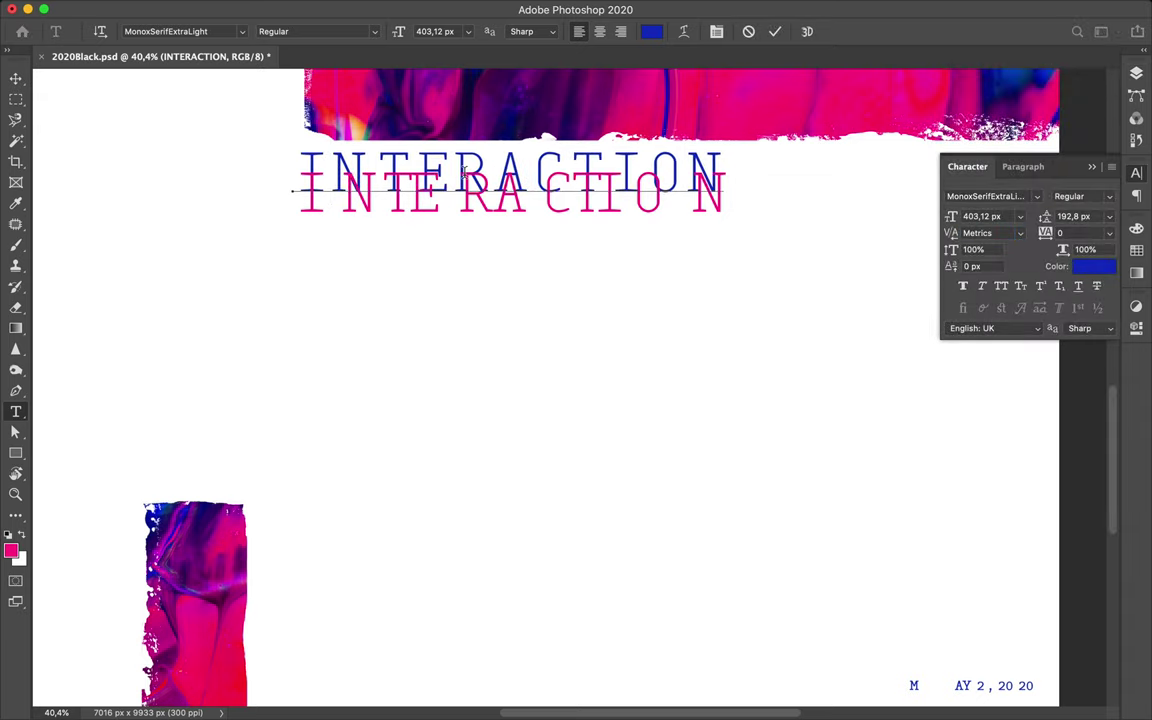
left_click_drag(950, 240, 560, 167)
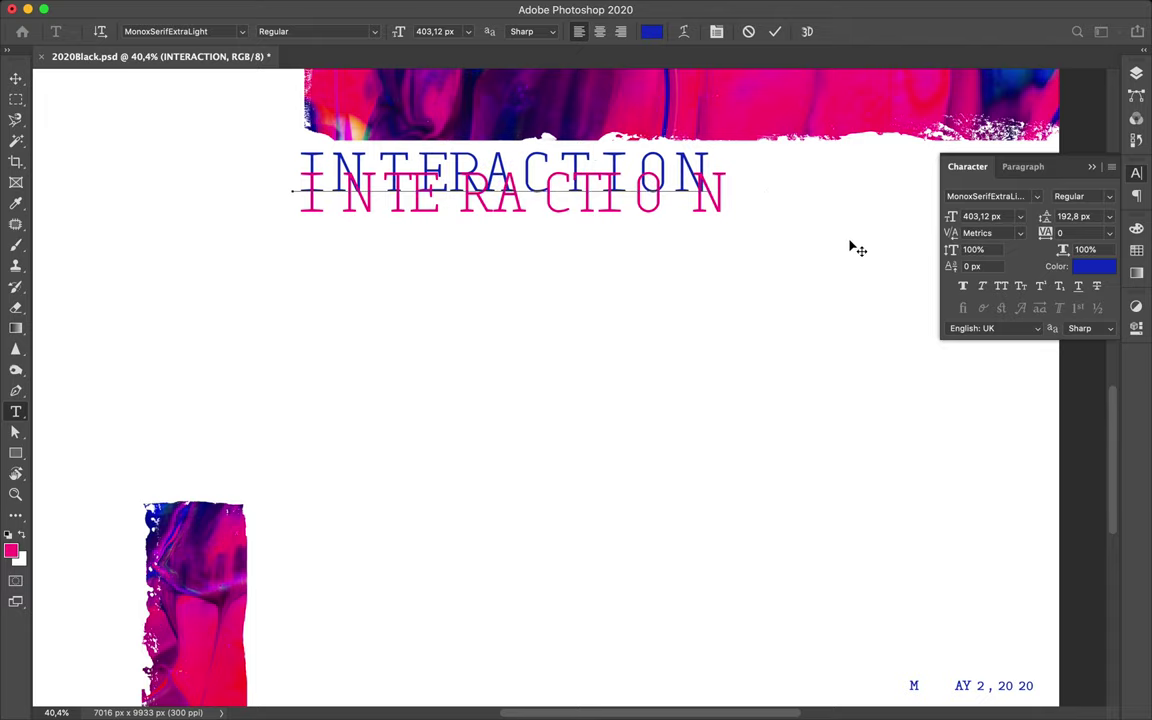
key("Return")
left_click_drag(936, 232, 632, 160)
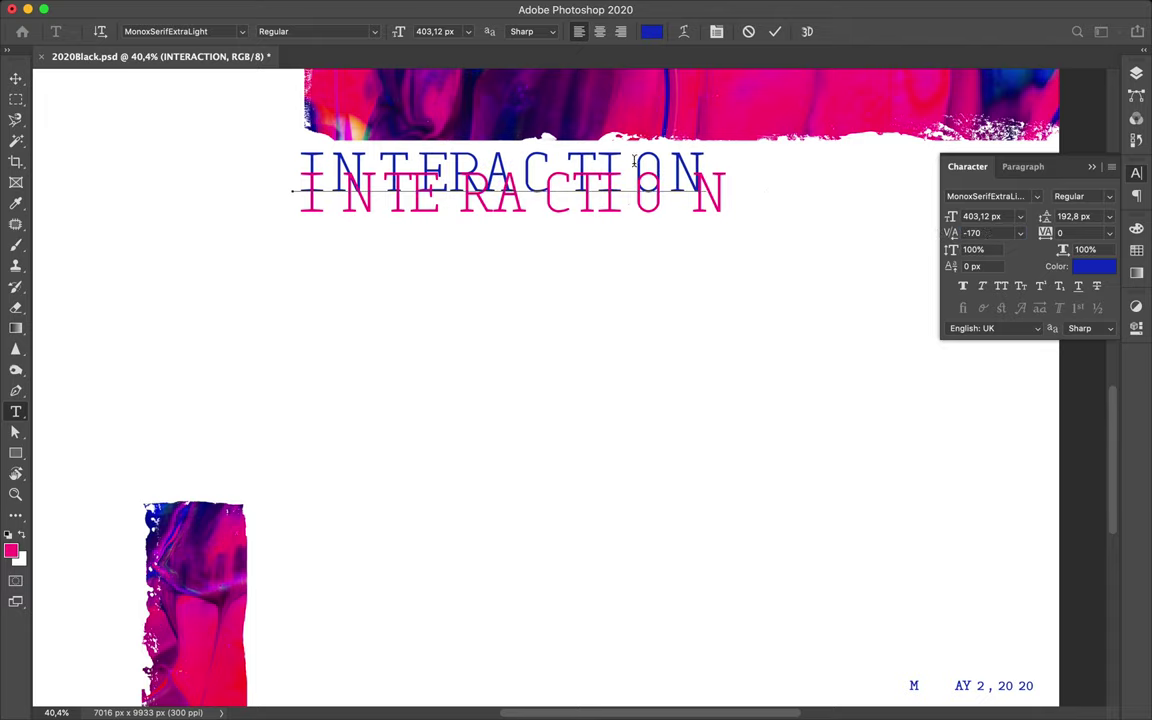
key("Escape")
key("v")
key("ctrl+0")
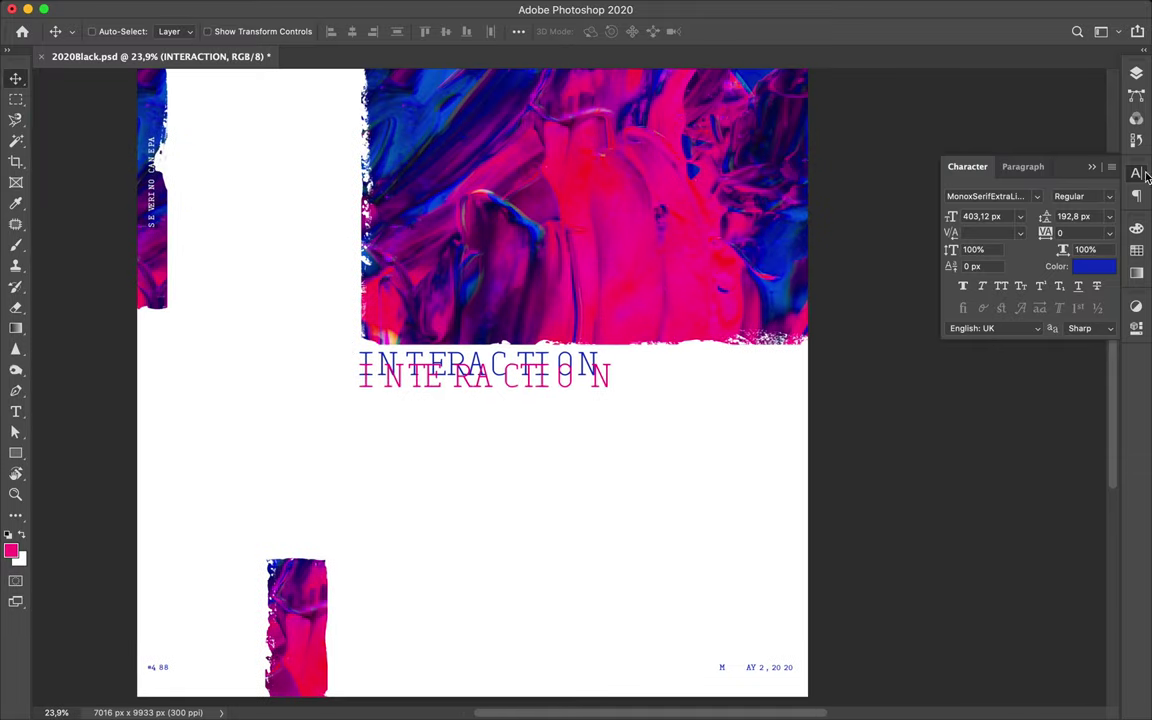
Duplicate INTERACTION below the titles in MonoxSerifLightItalic
left_click(1136, 73)
left_click_drag(514, 361, 514, 404)
left_click(1136, 172)
left_click(1108, 196)
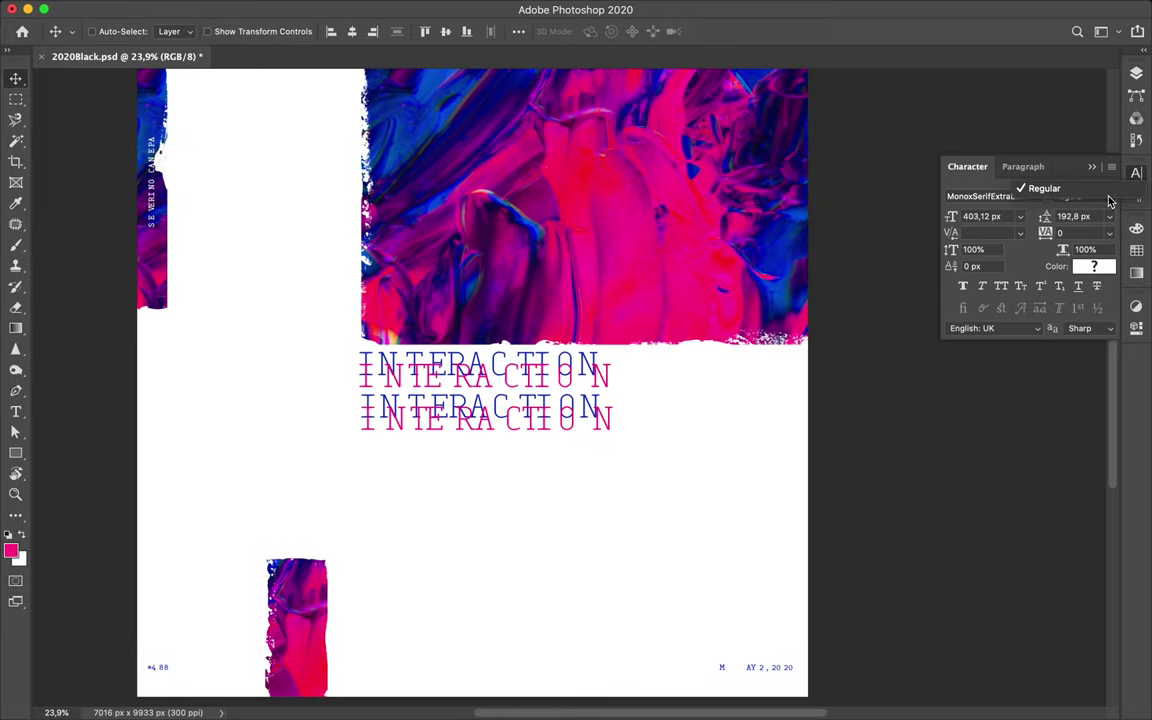
left_click(1037, 196)
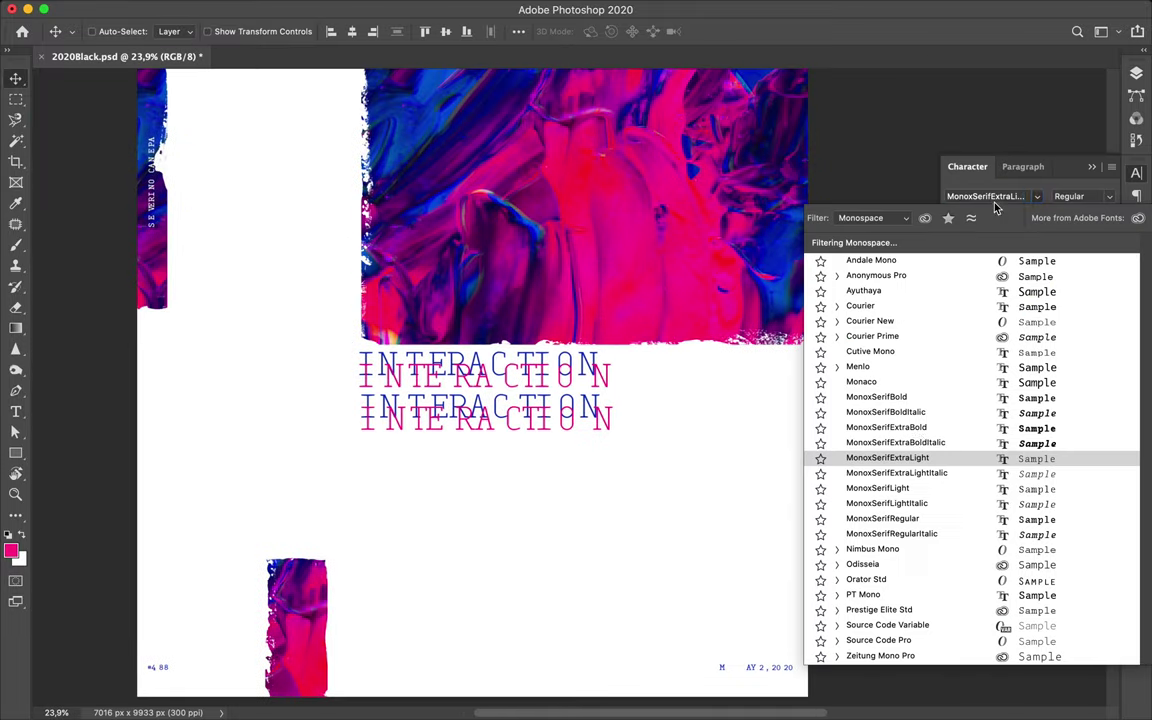
left_click(912, 503)
left_click_drag(528, 402, 513, 389)
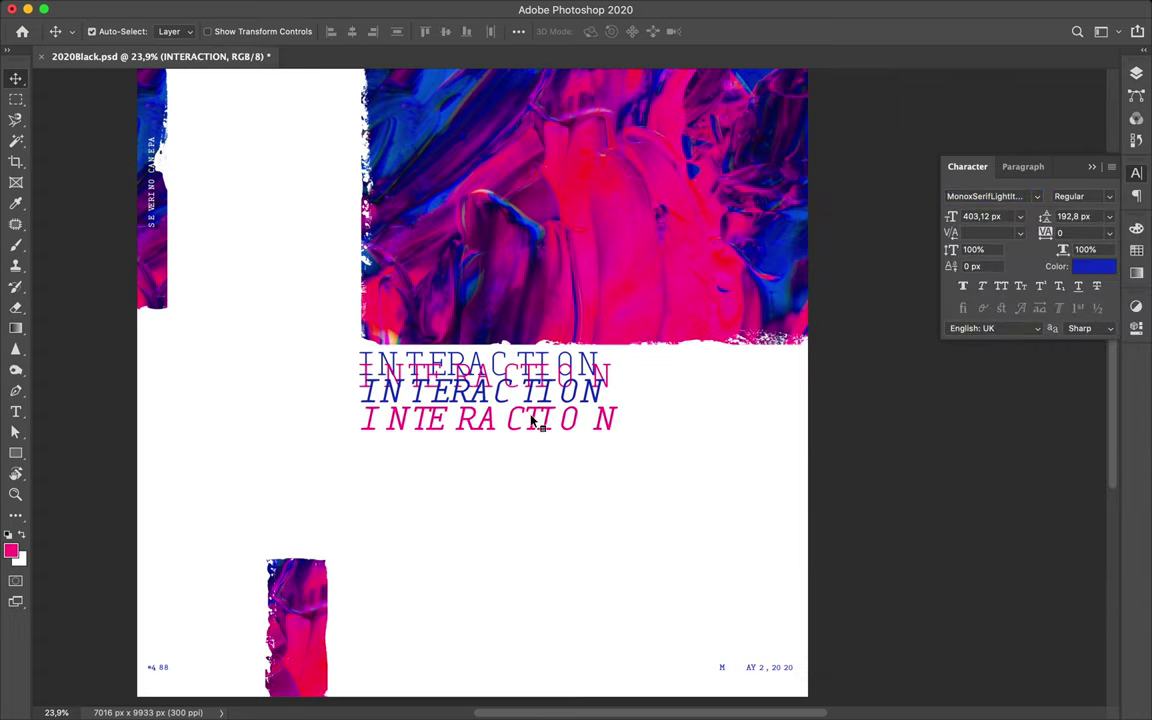
scroll(663, 406, "up", 3)
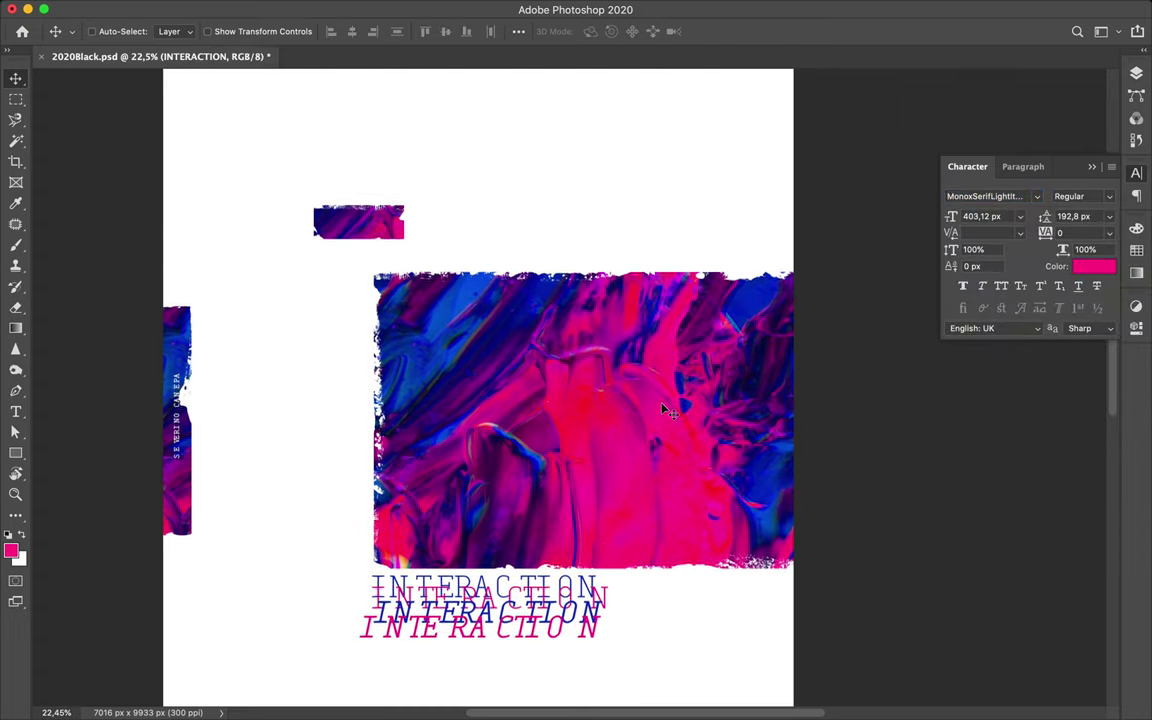
scroll(620, 500, "down", 2)
Duplicate INTERACTION, rotate the copy vertical, and move it into place
mouse_move(548, 527)
left_mouse_down()
mouse_move(572, 626)
mouse_move(525, 482)
left_mouse_up()
key("ctrl+t")
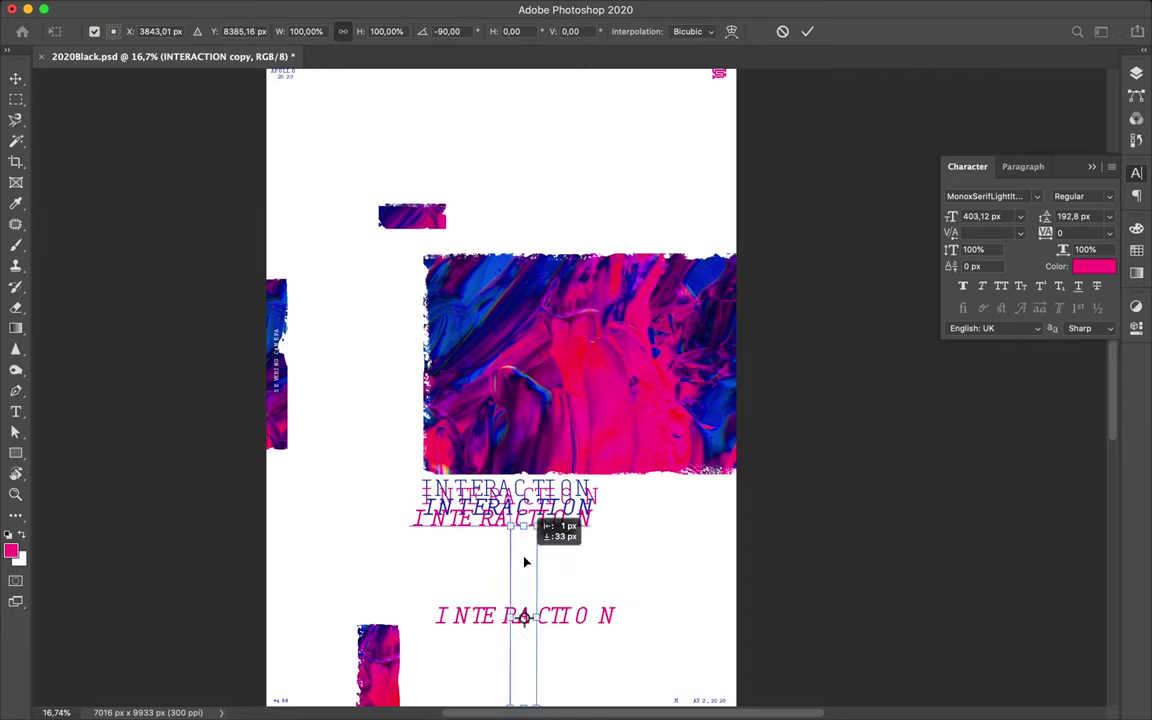
key("Return")
scroll(527, 501, "down", 1)
mouse_move(586, 553)
left_mouse_down()
mouse_move(536, 604)
mouse_move(501, 604)
mouse_move(569, 110)
left_mouse_up()
Add a vertical MonoxSerifBold blue INTERACTION copy beside the pink vertical one
left_click(625, 467)
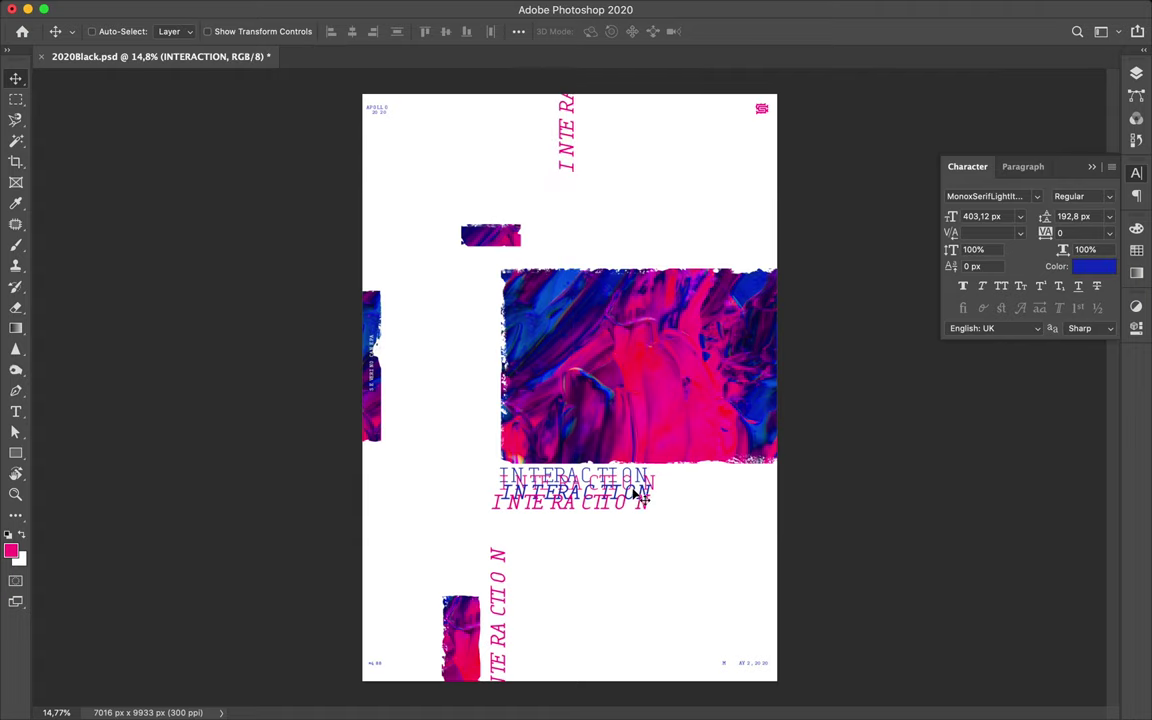
left_click_drag(625, 467, 685, 587)
left_click(1037, 196)
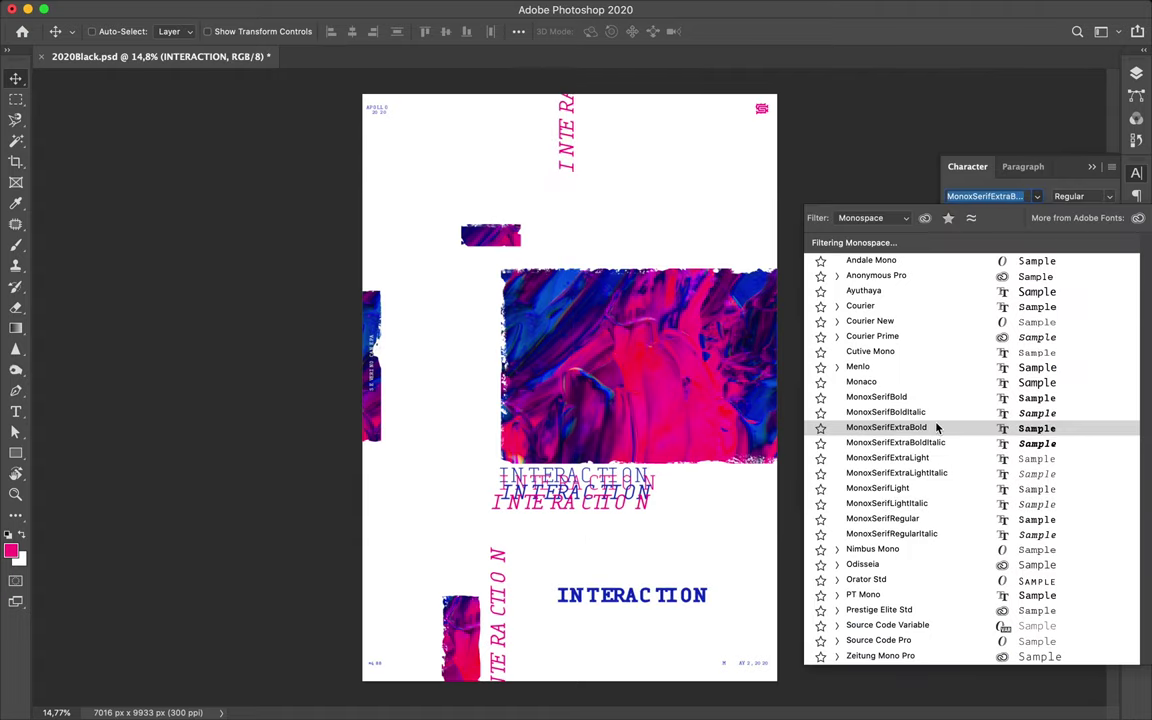
left_click(931, 398)
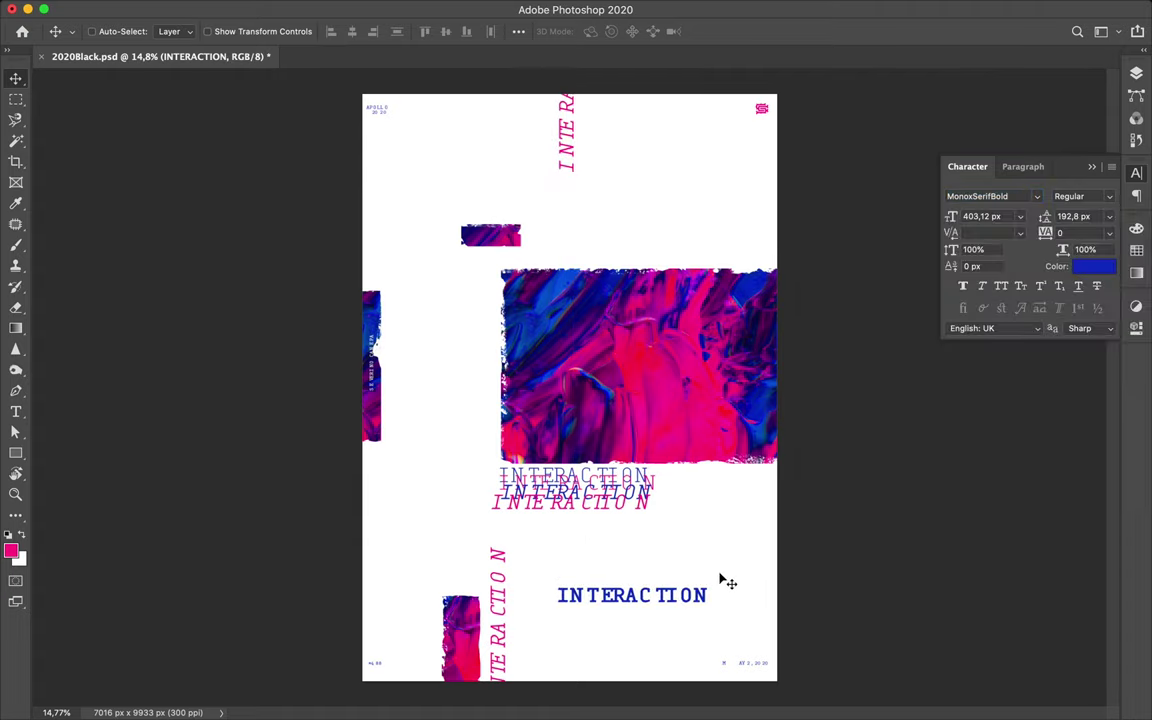
key("ctrl+t")
mouse_move(728, 584)
left_mouse_down()
mouse_move(663, 517)
mouse_move(642, 552)
mouse_move(517, 580)
left_mouse_up()
key("Return")
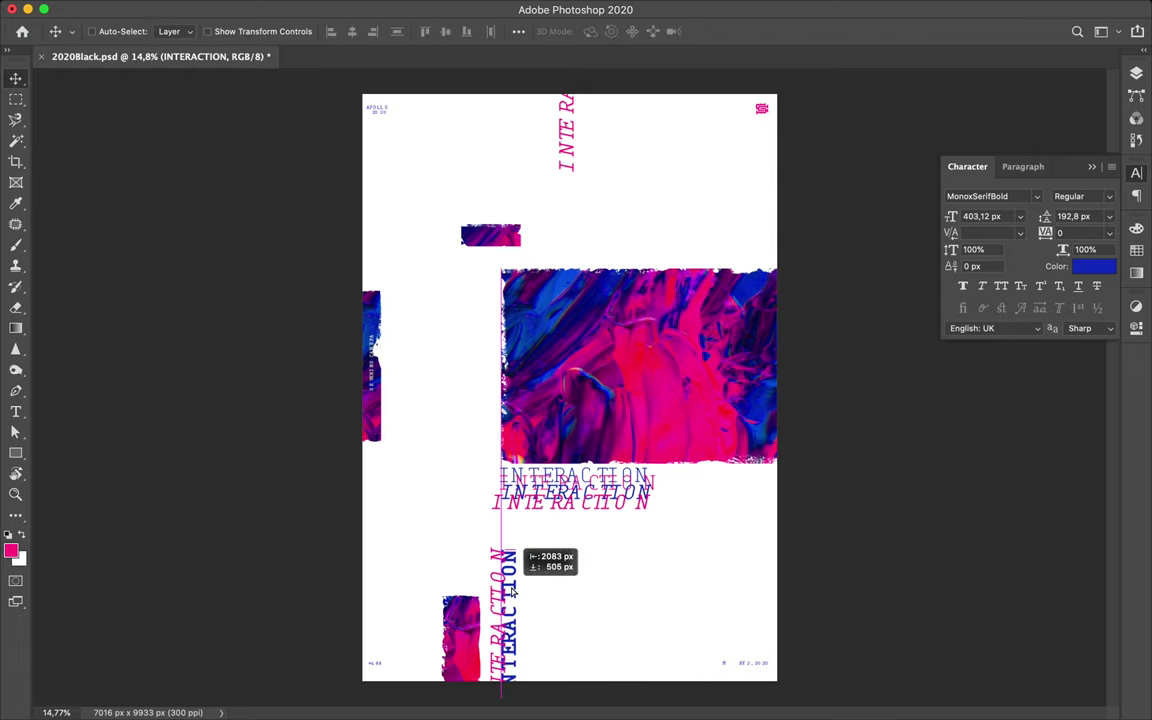
left_click_drag(517, 662, 610, 143)
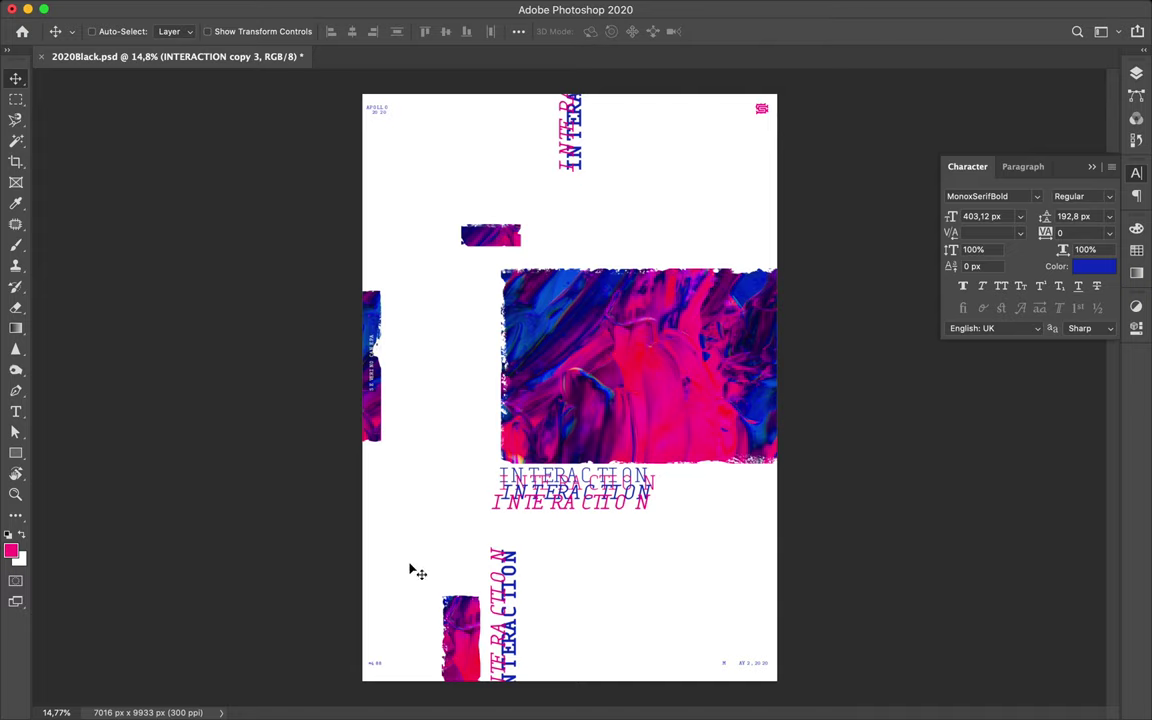
Enlarge the small #488 text into a big title near the top
left_click(378, 663)
key("ctrl+t")
mouse_move(378, 663)
left_mouse_down()
mouse_move(419, 483)
mouse_move(619, 568)
mouse_move(522, 207)
left_mouse_up()
Commit the large #488 and align the lower-right blue #488 over the pink one
key("Return")
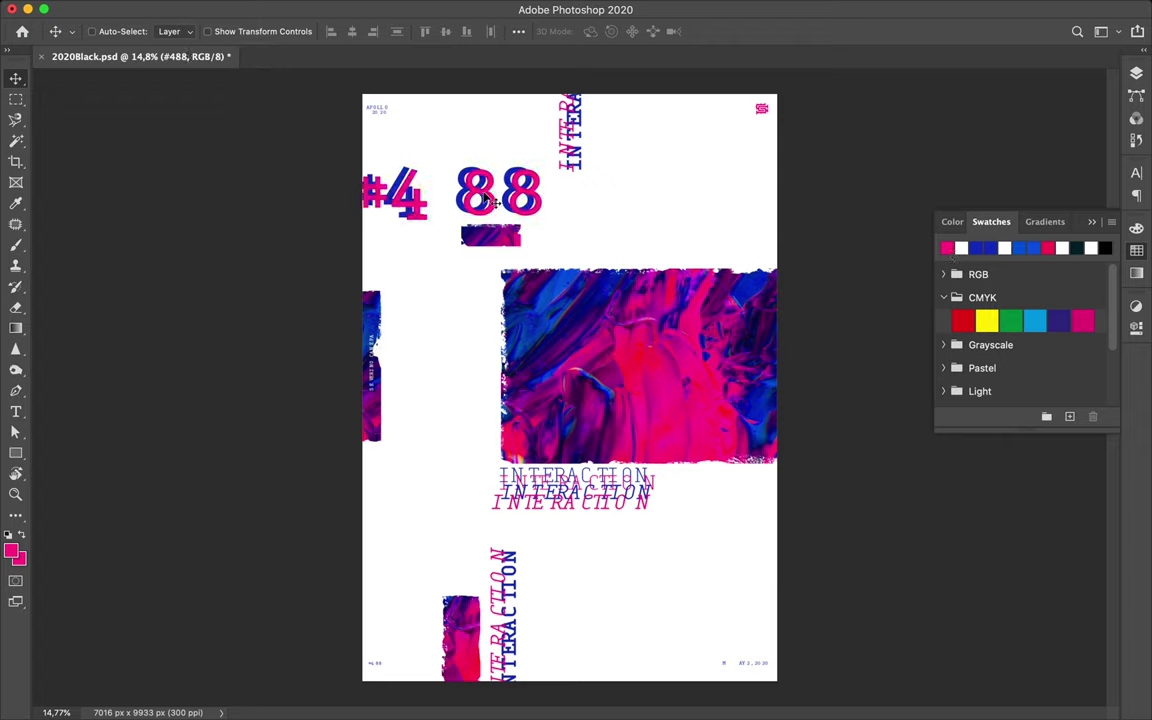
mouse_move(492, 198)
left_mouse_down()
mouse_move(784, 532)
mouse_move(505, 170)
left_mouse_up()
key("ctrl+z")
left_click(1136, 73)
left_click_drag(706, 538, 700, 542)
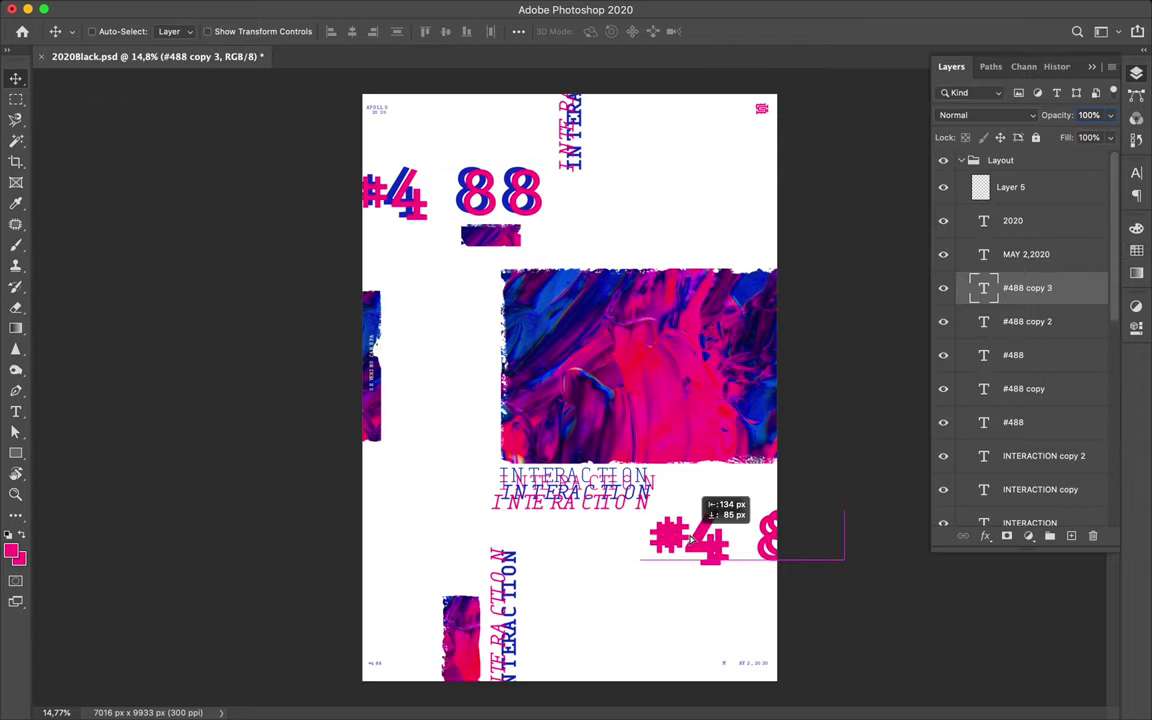
Bring back the colour swatches, switch to the Brush tool and show the layers
left_click(1136, 249)
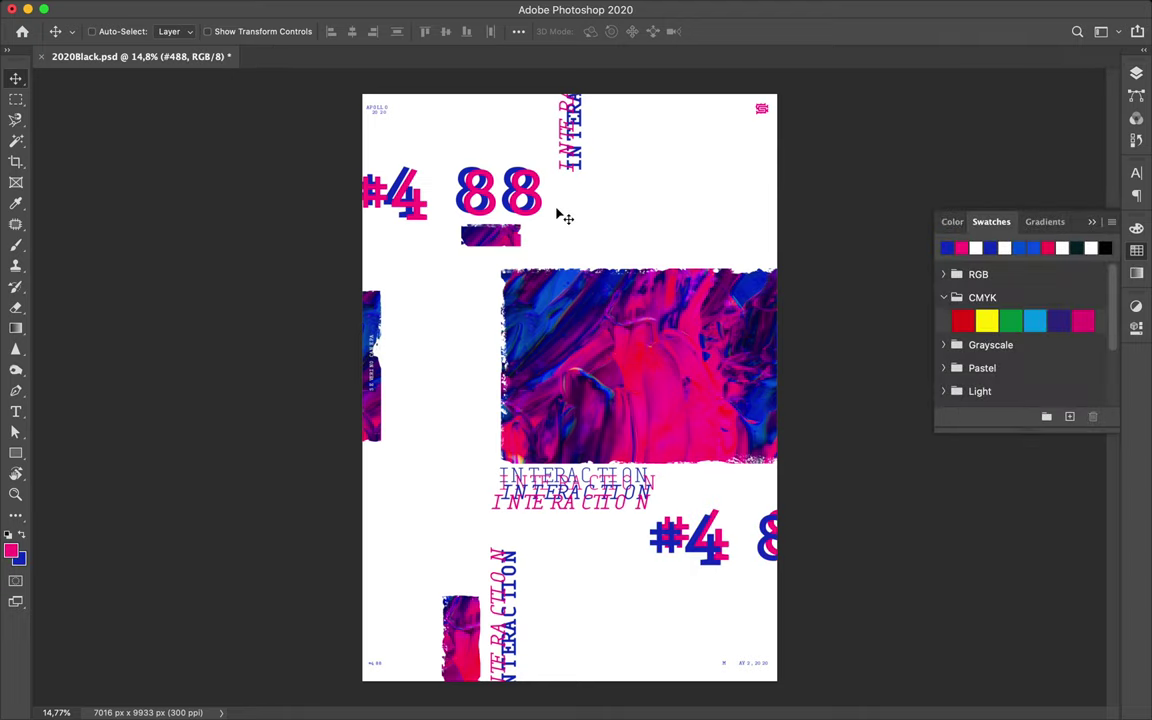
scroll(583, 215, "up", 2)
scroll(583, 215, "down", 3)
scroll(583, 215, "up", 2)
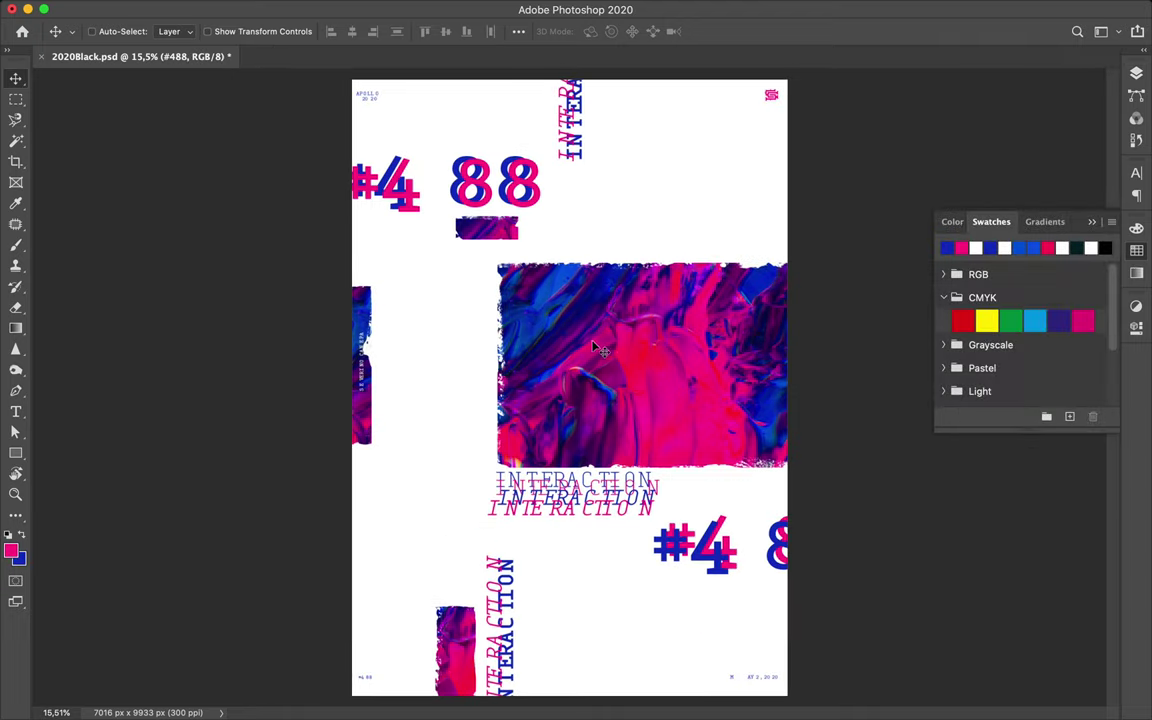
key("b")
left_click(1136, 73)
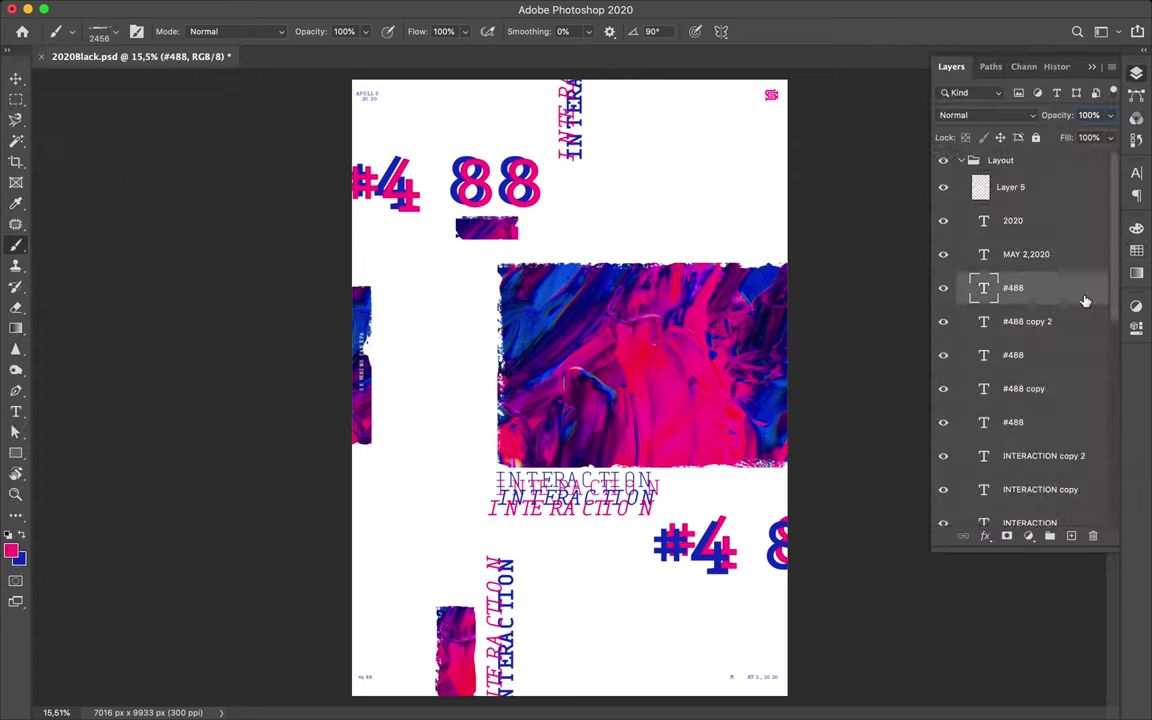
Add a layer above Layer 1, copy a Layer 1 paint strip, and move Layer 8 above Layer 6
left_click(997, 475)
key("ctrl+shift+alt+n")
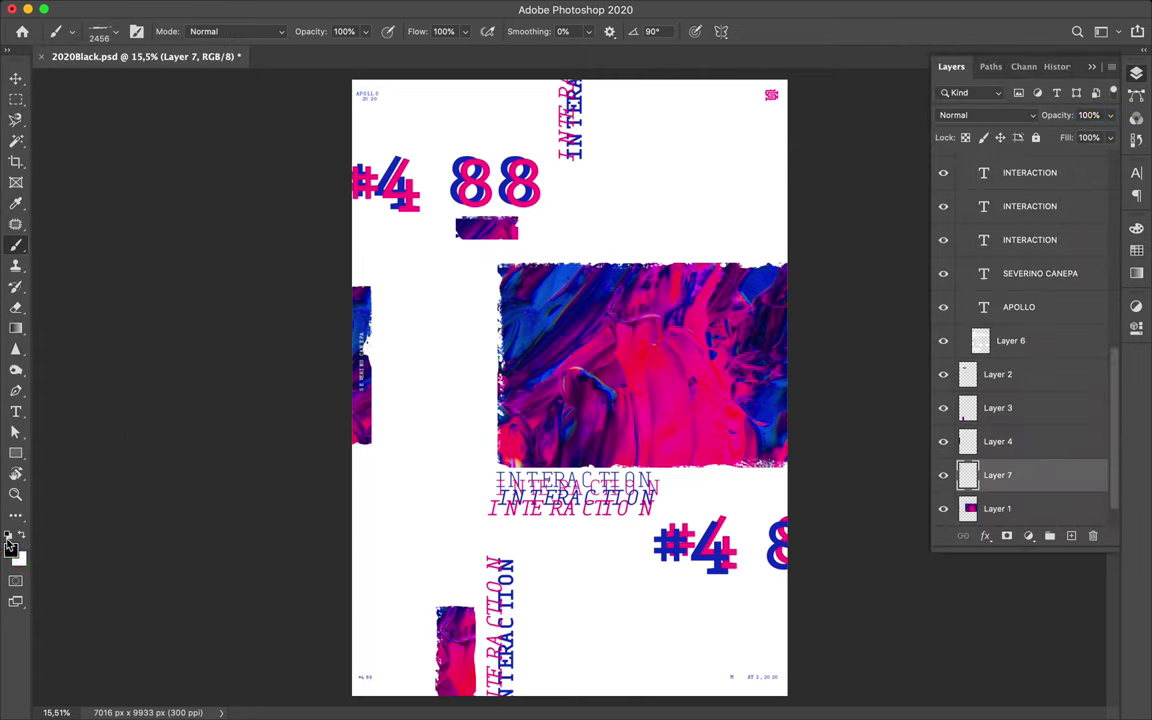
left_click(997, 508)
key("ctrl+j")
key("v")
left_click_drag(631, 396, 375, 552)
left_click_drag(997, 508, 1000, 342)
Place paint sliver copies on the poster's edges, then select the #488 text layers
left_click_drag(380, 520, 802, 336)
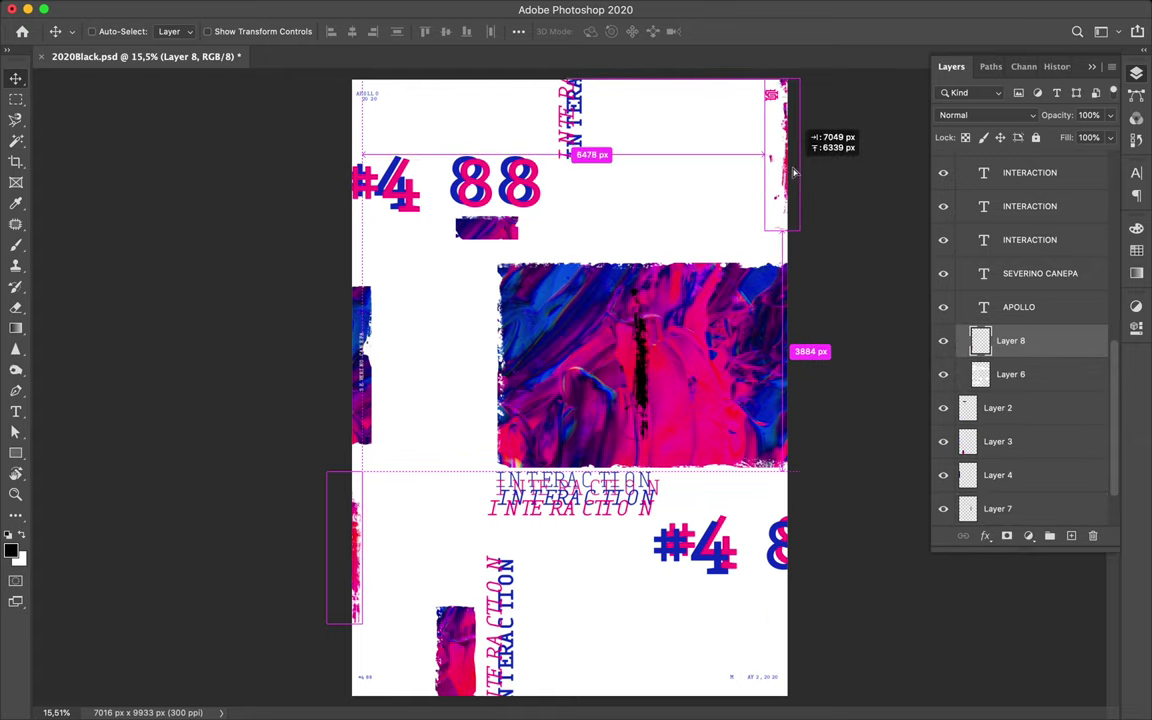
left_click_drag(802, 336, 802, 178)
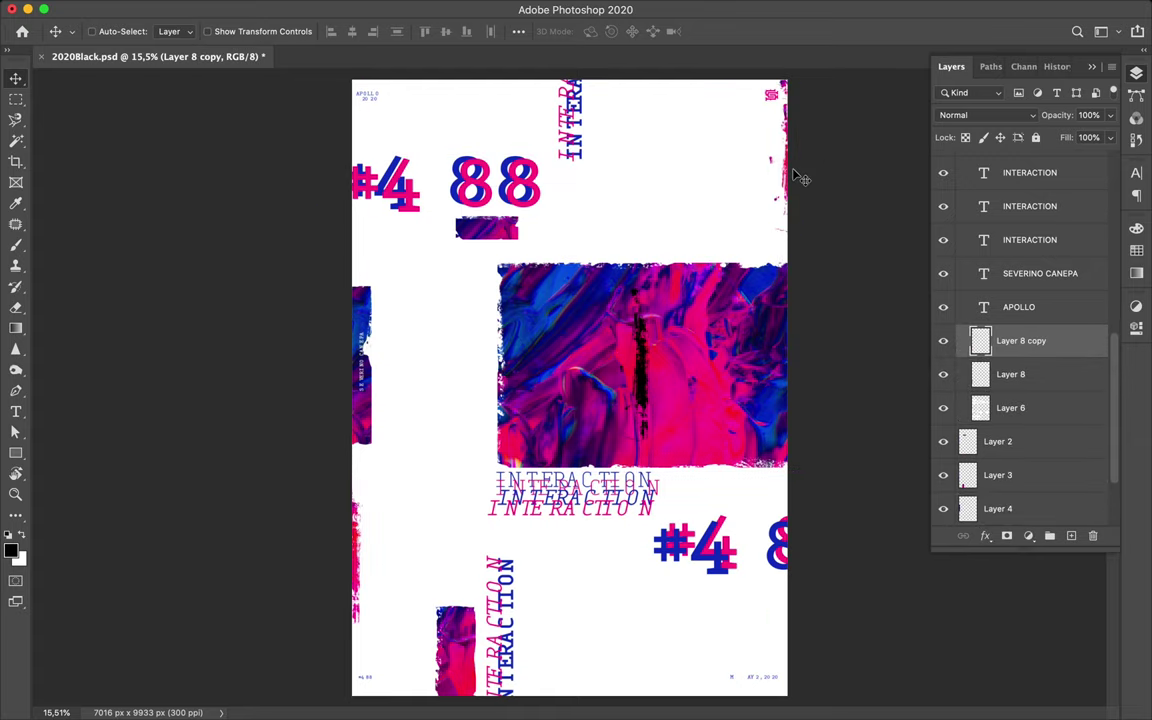
left_click(726, 573, "ctrl")
left_click(540, 205)
Add a new empty brush layer and make pink the painting colour
key("b")
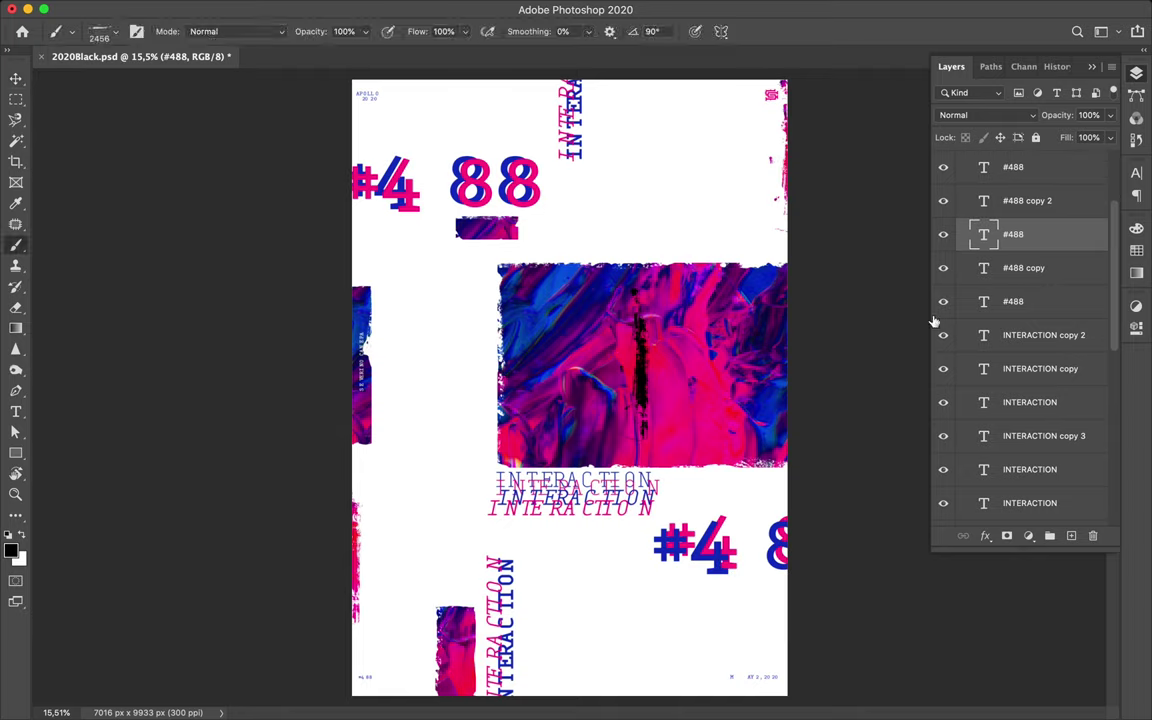
left_click(1071, 535)
key("F6")
left_click(484, 185, "alt")
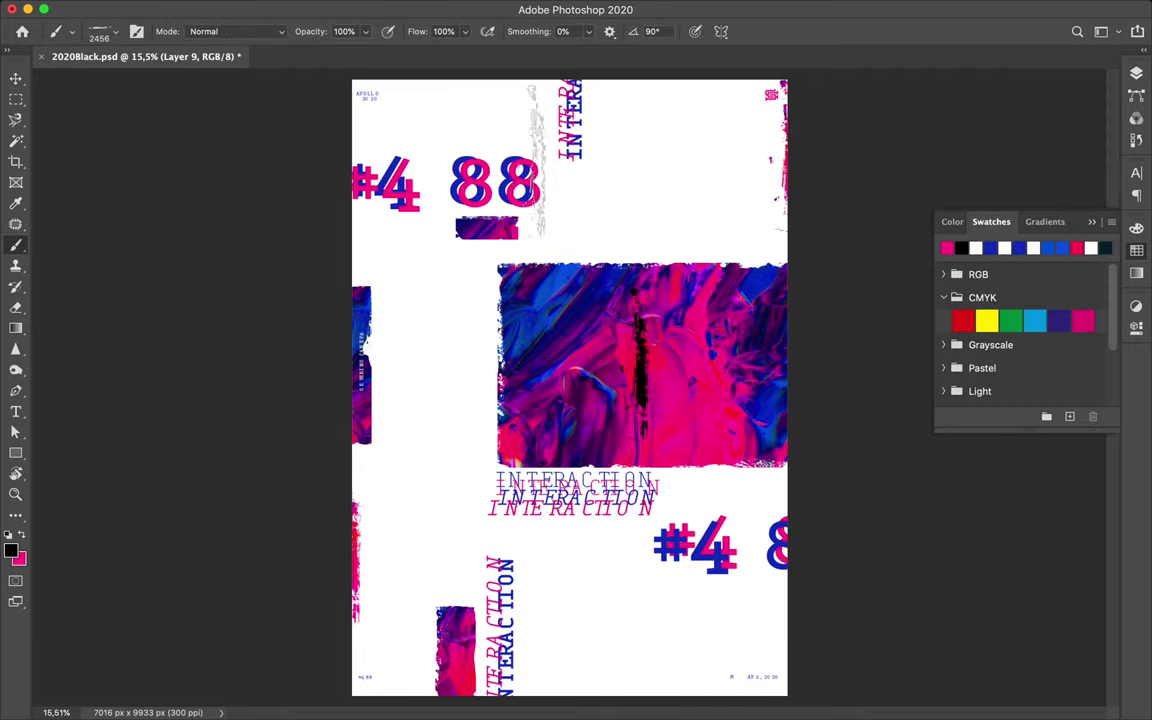
Pick the 80 grunge stroke brush and paint a pink stroke on the second 8
left_click(107, 31)
scroll(112, 330, "down", 3)
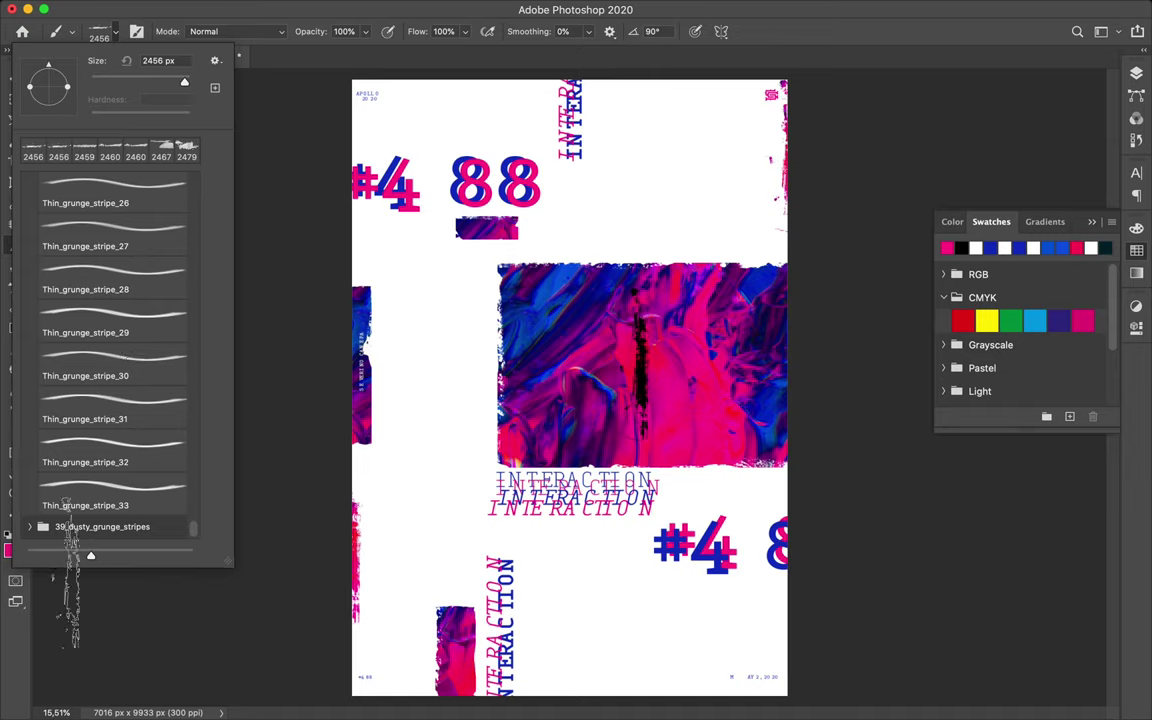
scroll(112, 330, "down", 3)
left_click(112, 418)
left_click(537, 237)
left_click(107, 31)
scroll(140, 400, "down", 5)
scroll(140, 400, "down", 10)
left_click(112, 470)
scroll(112, 350, "up", 10)
scroll(112, 350, "up", 2)
left_click(112, 372)
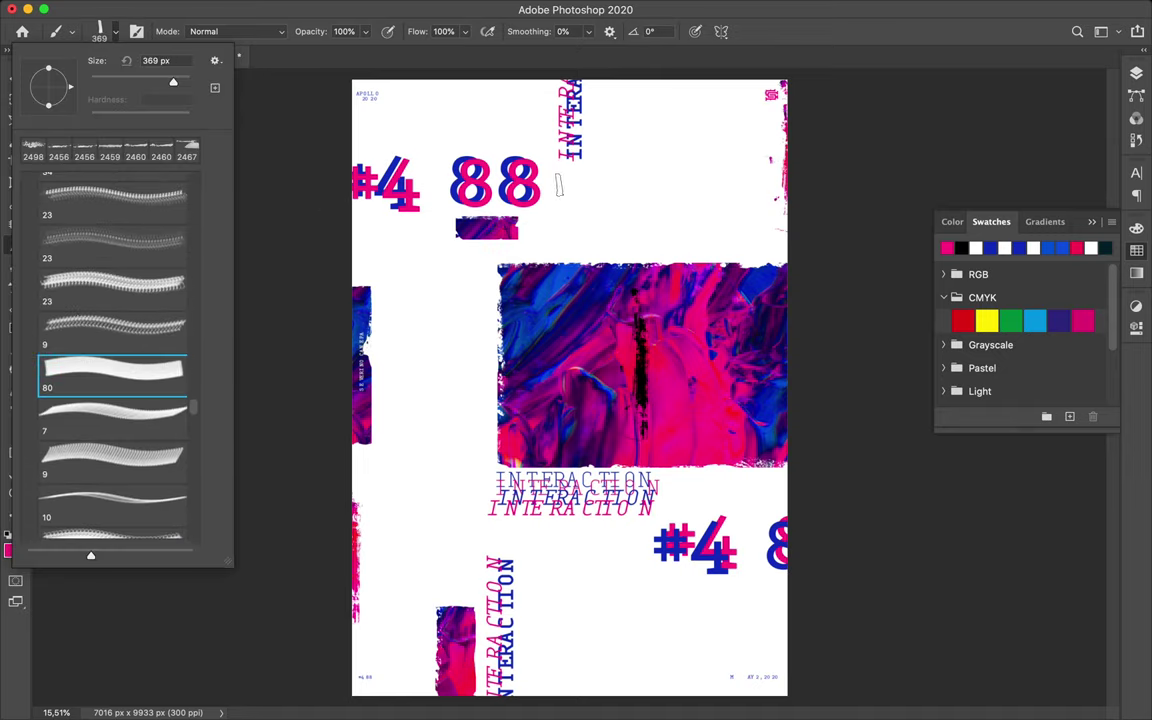
scroll(568, 252, "up", 3)
scroll(568, 252, "up", 3)
scroll(112, 400, "up", 3)
scroll(457, 110, "up", 3)
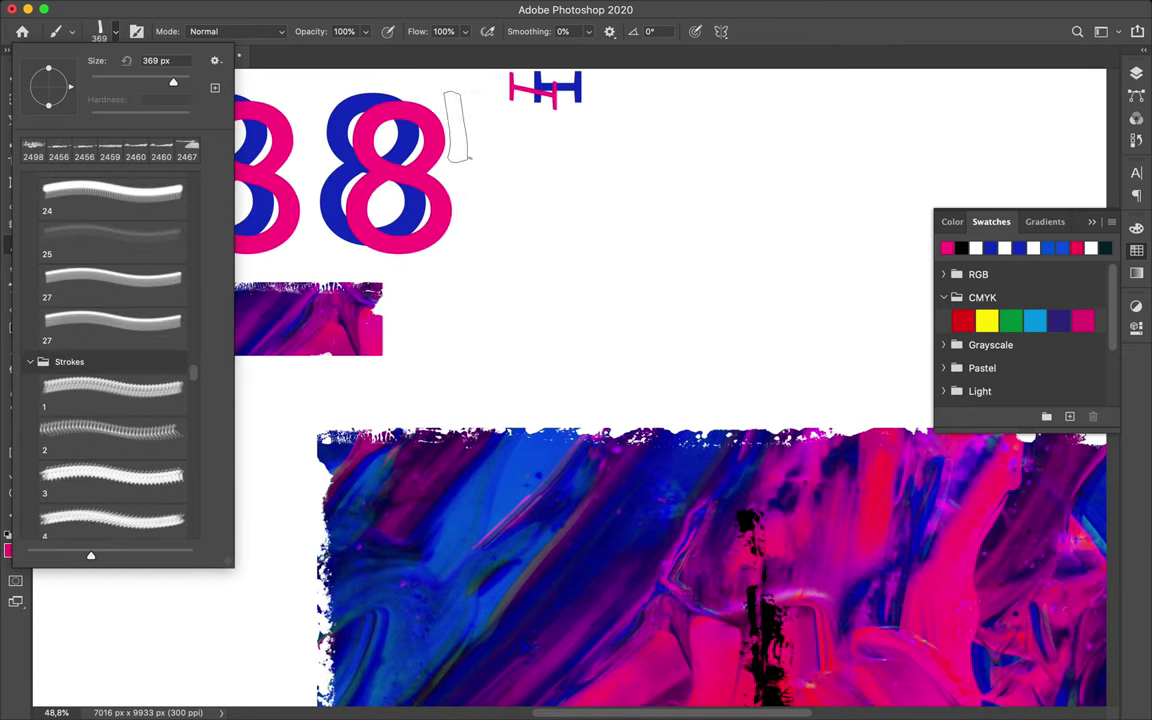
left_click(447, 212)
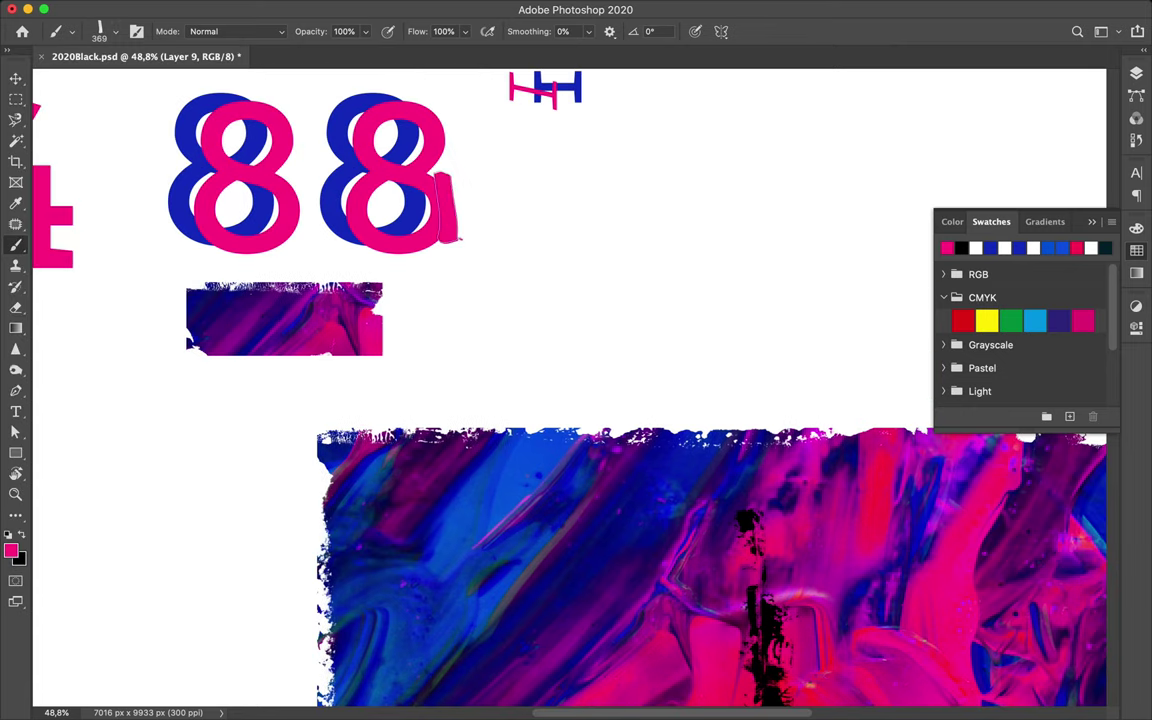
Switch to the 10 stroke brush and paint a pink stroke near the right edge
left_click(104, 33)
scroll(112, 300, "down", 5)
scroll(112, 300, "up", 2)
left_click(112, 372)
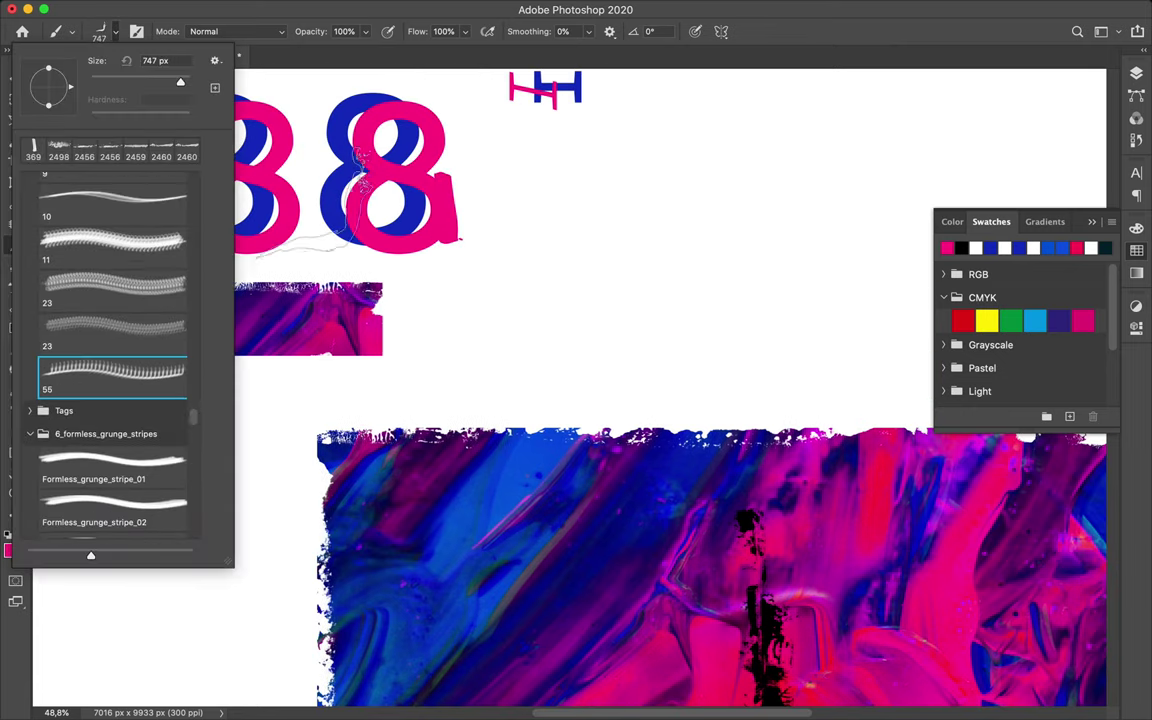
scroll(310, 200, "left", 3)
left_click(112, 326)
left_click(112, 283)
left_click(112, 240)
left_click(112, 198)
scroll(595, 310, "down", 2)
scroll(595, 310, "down", 3)
left_click(763, 318)
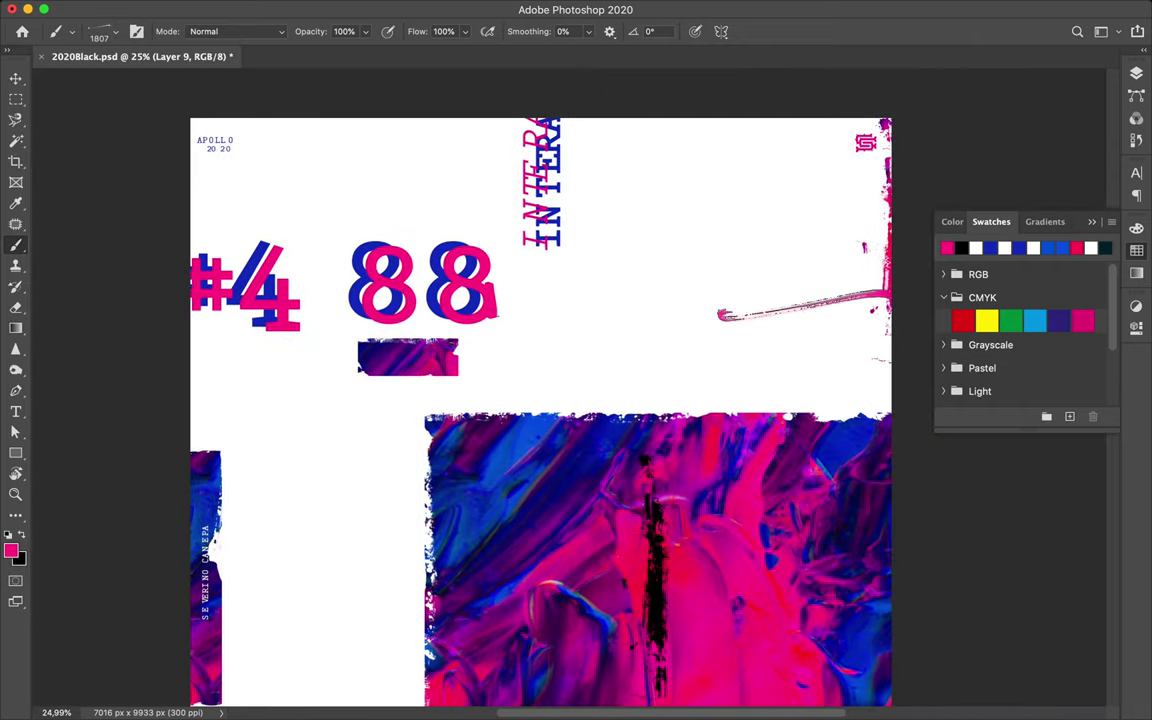
Paint a pink slash over the 4 with the 9 stroke brush
left_click(116, 35)
left_click(112, 262)
left_click(312, 283)
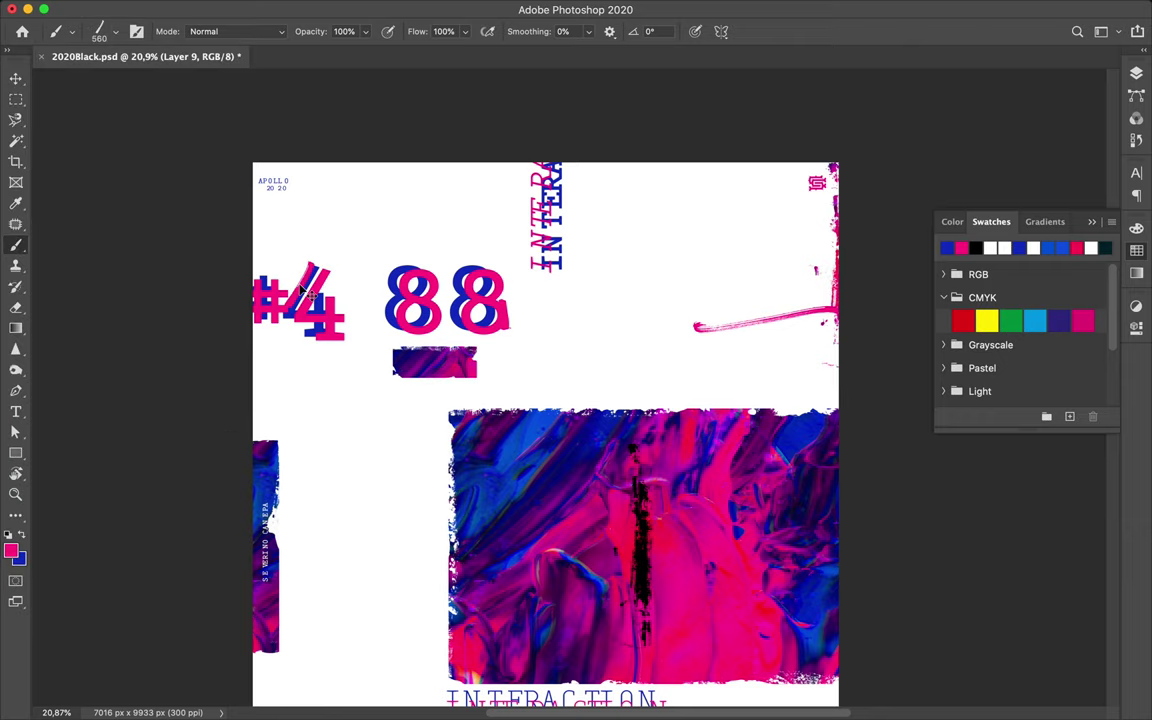
scroll(545, 430, "down", 5)
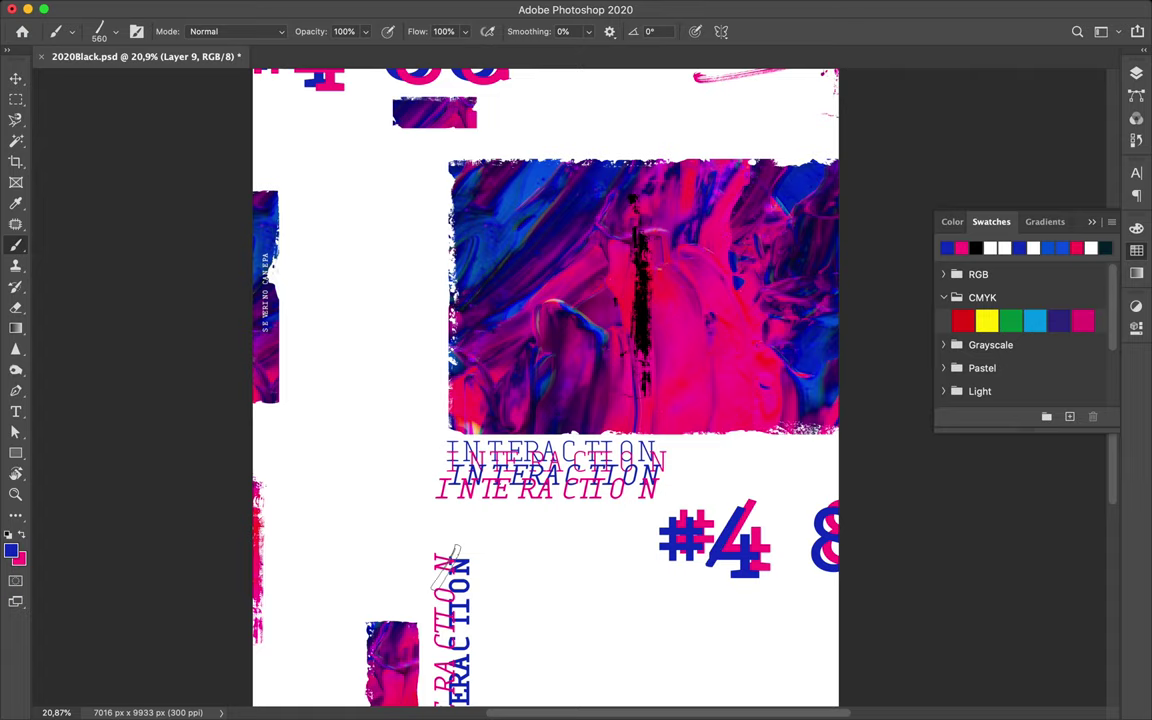
Choose the 7 stroke brush and set its angle to 51
left_click(112, 35)
left_click(112, 218)
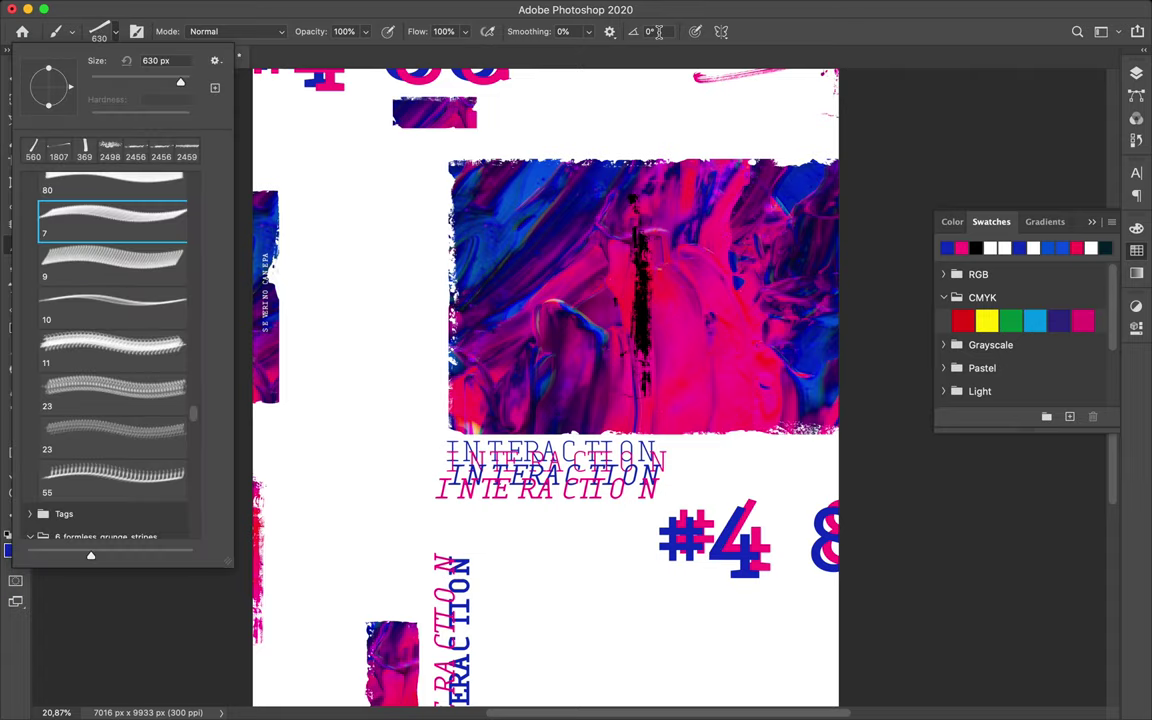
left_click(652, 31)
type("51")
key("Return")
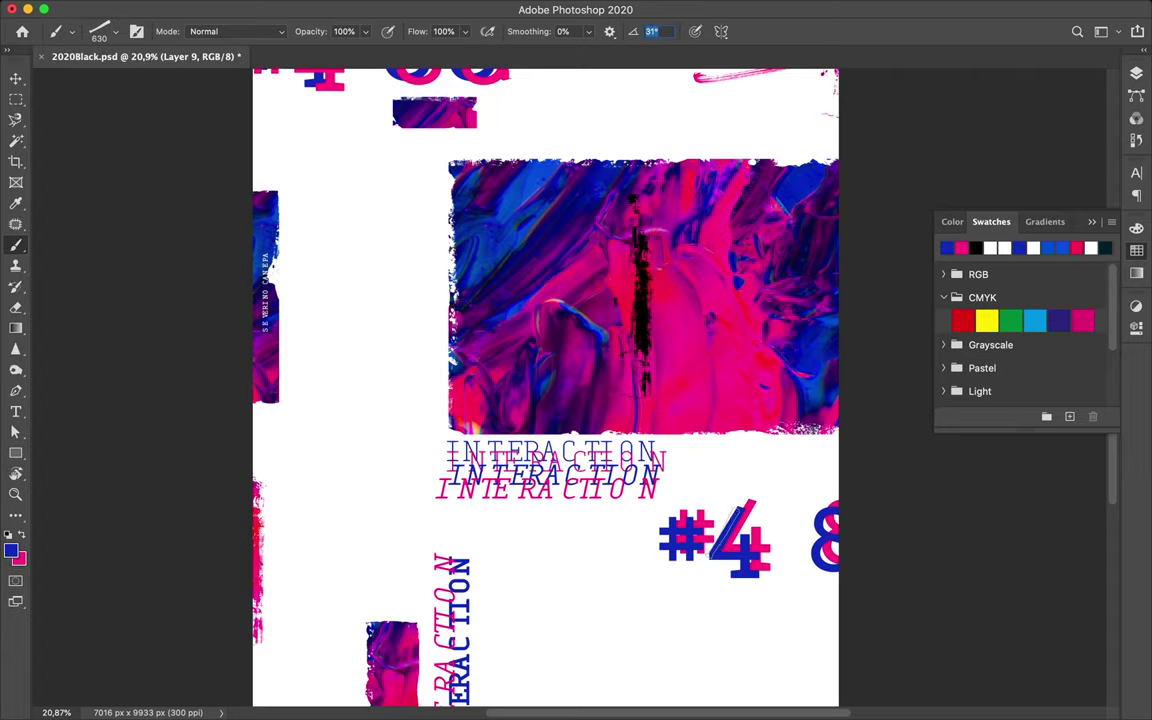
Move up to a larger spatter brush preset for the pink spatters
left_click(112, 35)
left_click(112, 263)
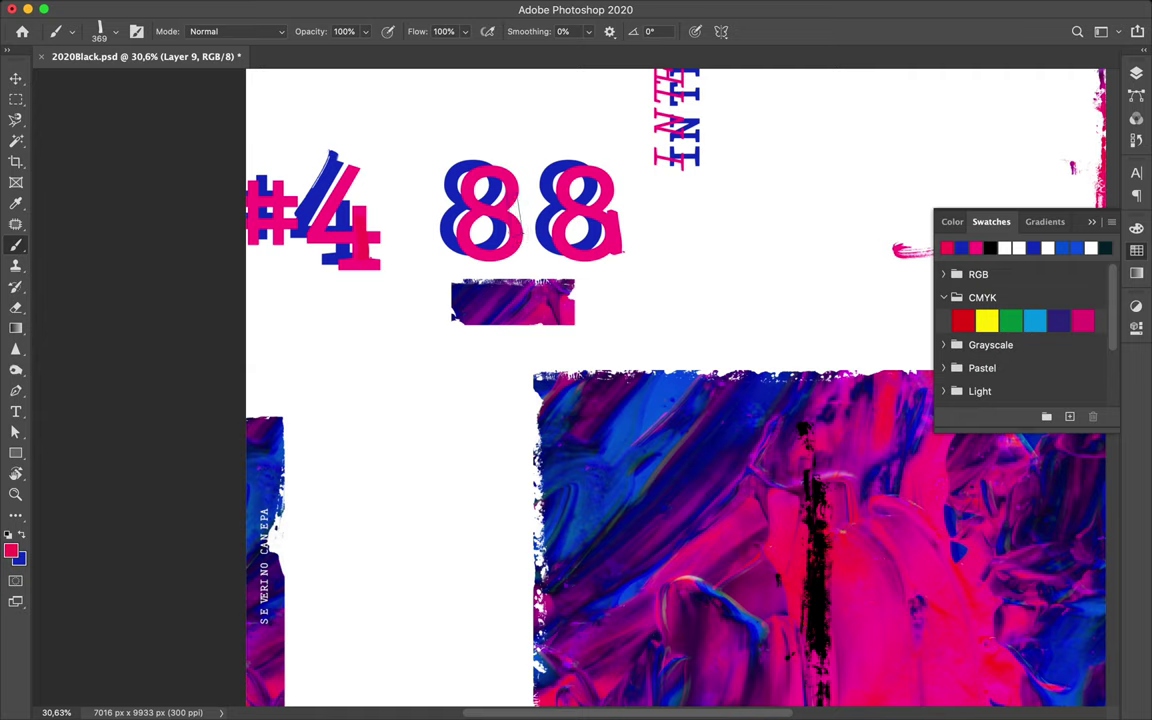
left_click(112, 31)
left_click(103, 188)
scroll(600, 400, "up", 3)
key("Return")
left_click(100, 31)
left_click(112, 347)
left_click(100, 317)
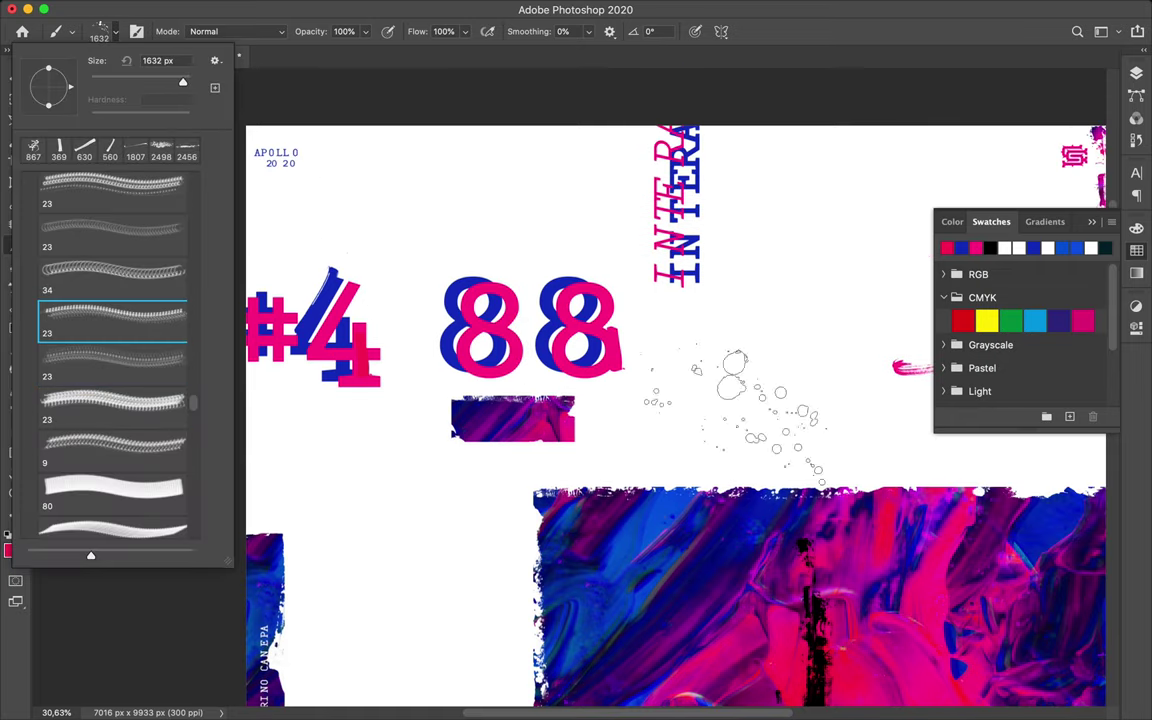
key("Return")
scroll(575, 385, "down", 3)
scroll(575, 385, "down", 3)
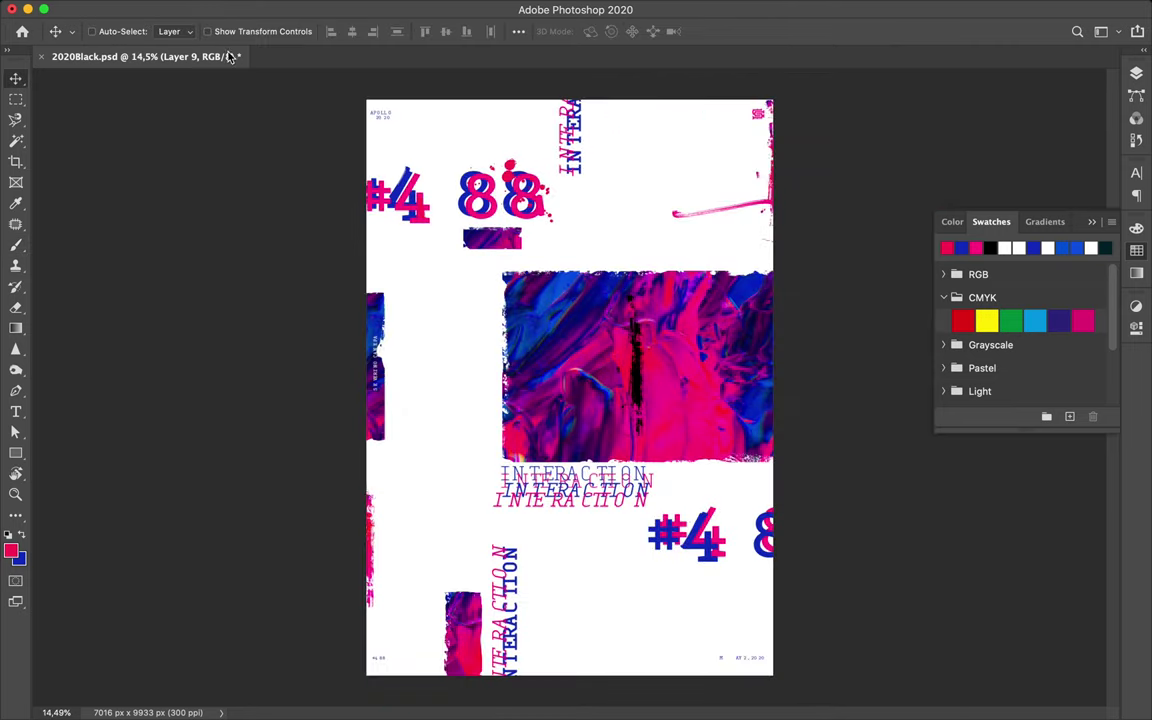
Choose a spatter brush and check the foreground colour in the Color Picker
left_click(100, 31)
left_click(110, 260)
left_click(11, 551)
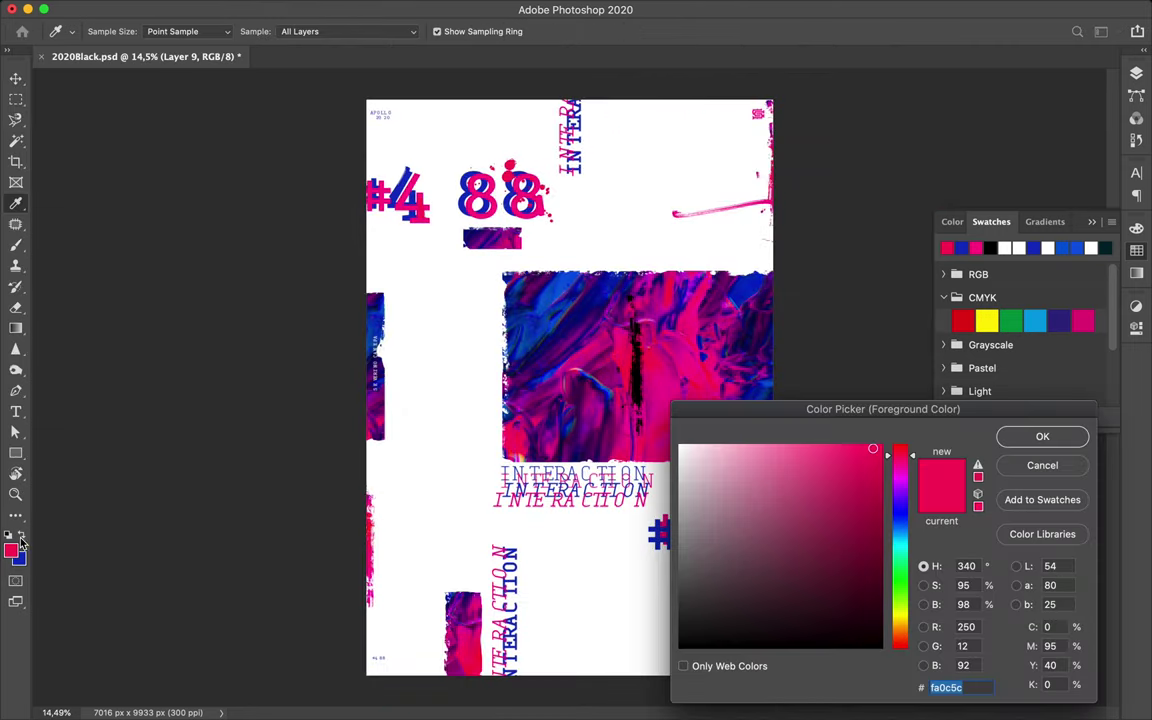
key("Return")
Stamp a blue spatter onto the poster with a roughly 1555 px spatter brush
left_click(100, 31)
left_click(159, 283)
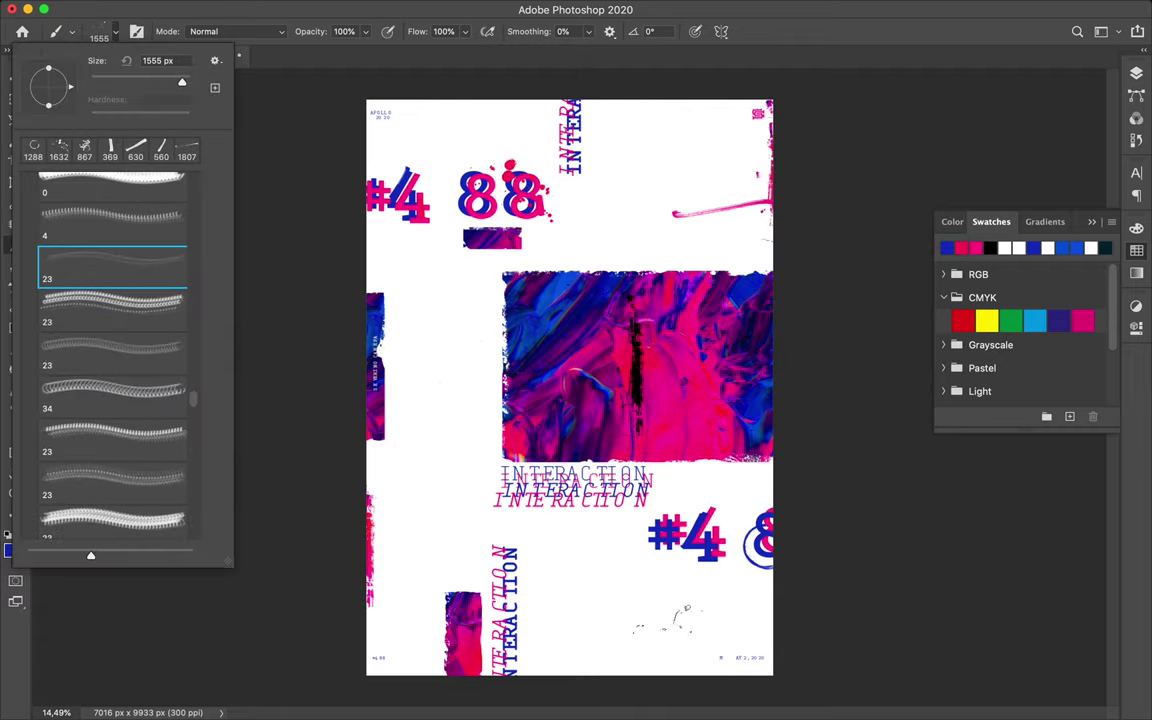
key("Return")
left_click(100, 31)
left_click(125, 325)
key("Return")
left_click(415, 358)
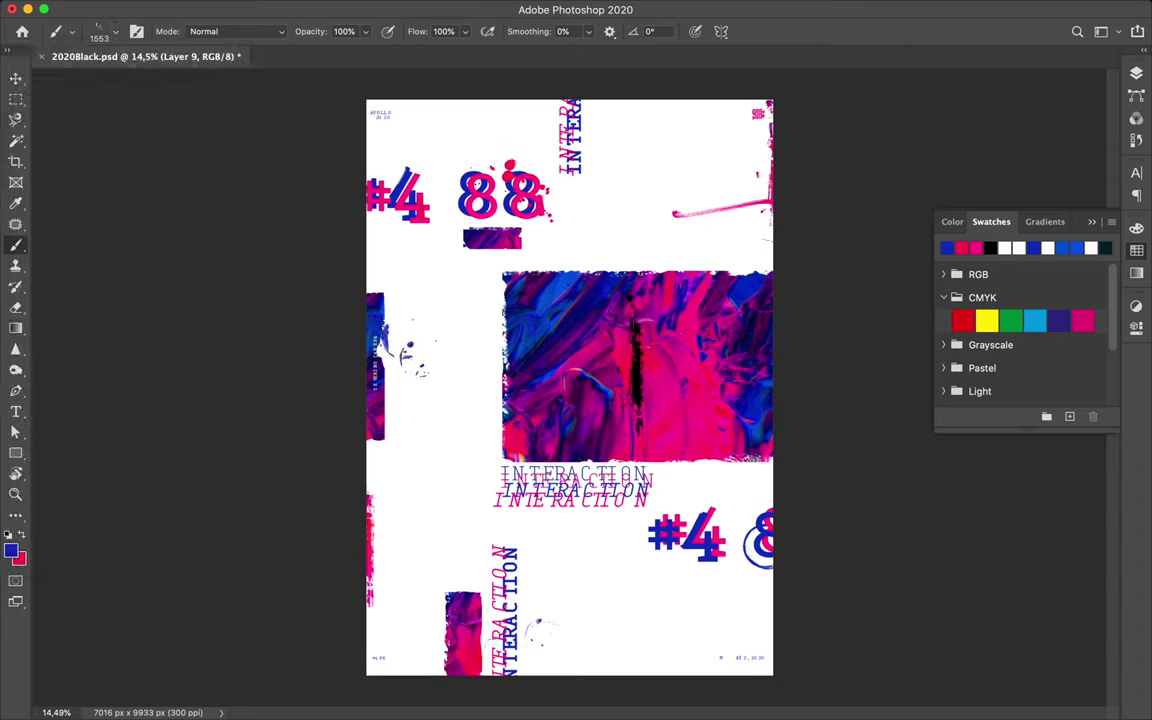
Try other spatter presets, moving from a 1173 px to a 1347 px brush
left_click(100, 31)
left_click(112, 296)
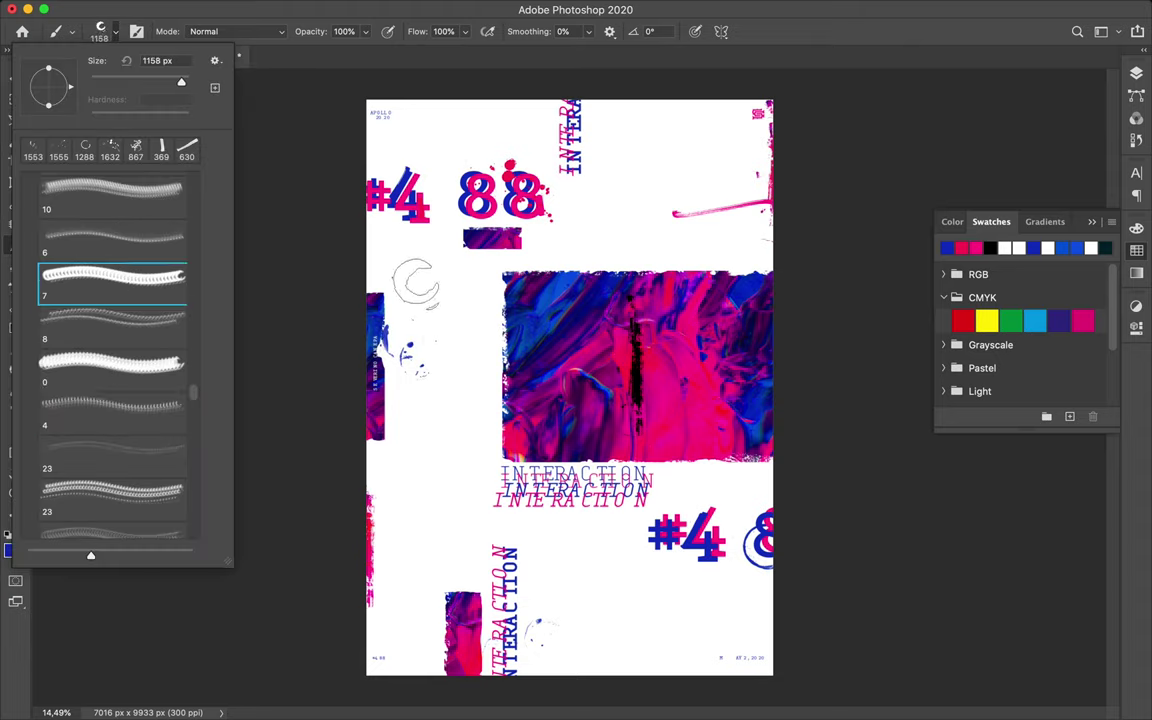
left_click(121, 342)
scroll(121, 260, "up", 2)
left_click(112, 197)
scroll(121, 275, "up", 1)
scroll(121, 275, "up", 3)
left_click(159, 288)
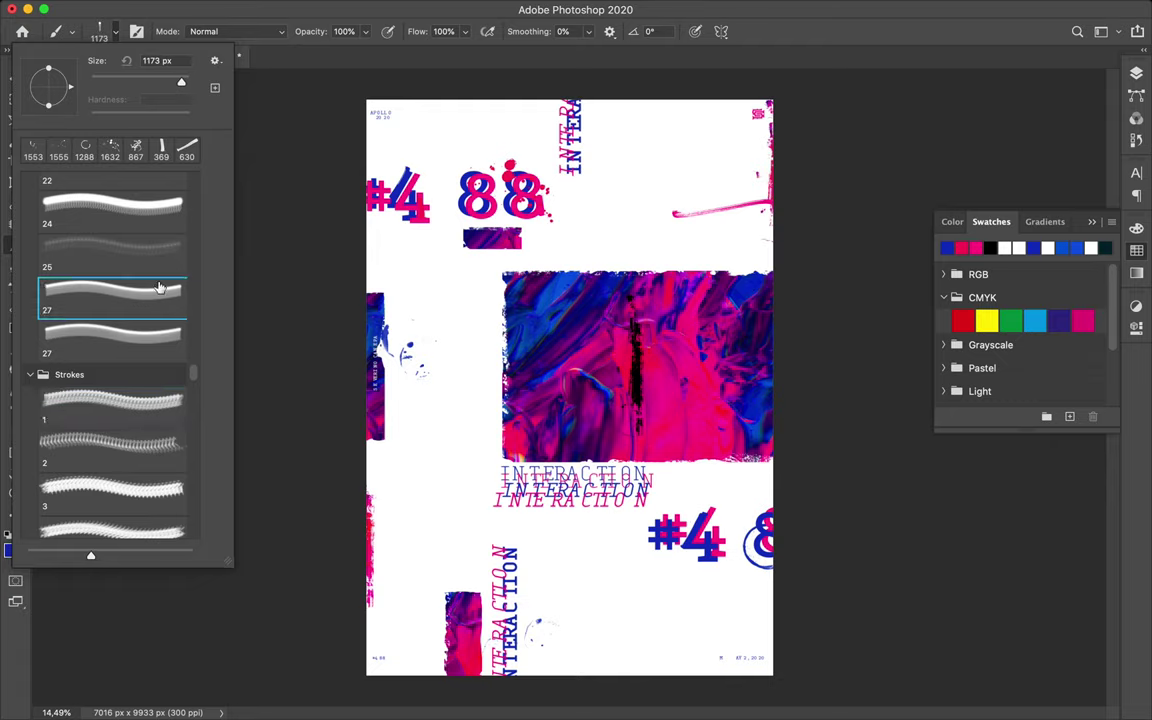
scroll(157, 288, "down", 5)
scroll(157, 288, "down", 5)
left_click(154, 292)
scroll(75, 225, "down", 3)
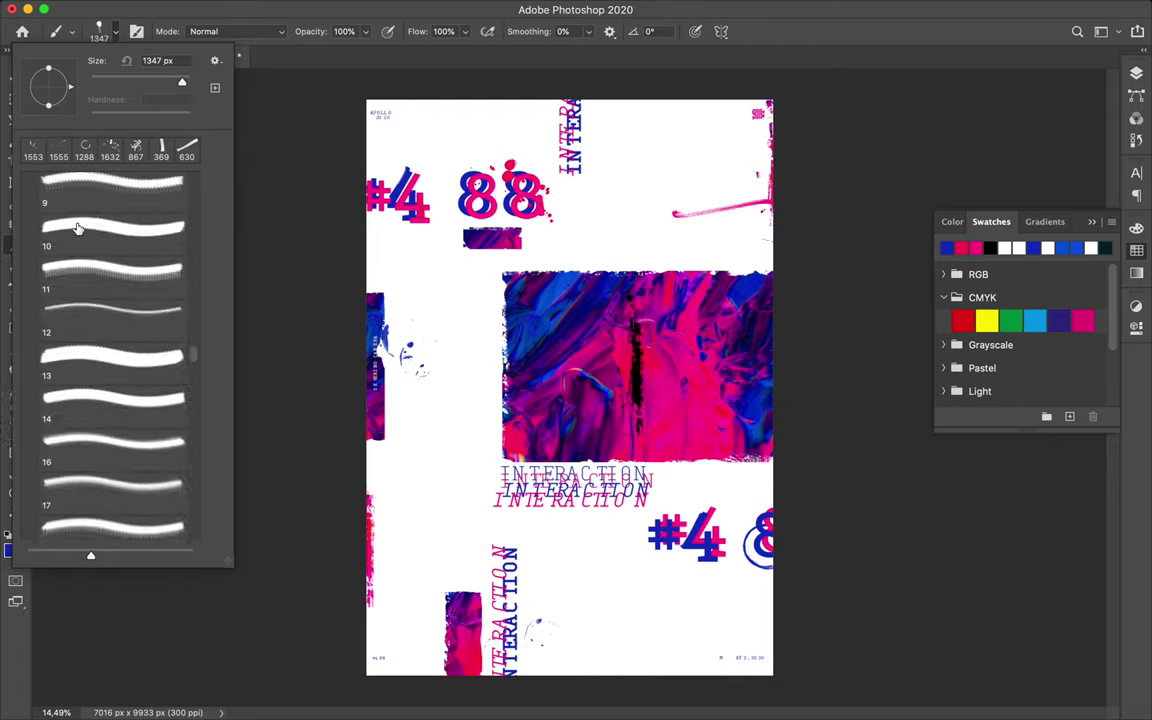
scroll(75, 225, "up", 4)
Expand the Inks brush folder and step through its brushes
left_click(64, 297)
key("period")
key("period")
key("period")
key("period")
key("period")
key("period")
key("period")
key("period")
key("period")
scroll(106, 533, "up", 2)
scroll(77, 468, "up", 3)
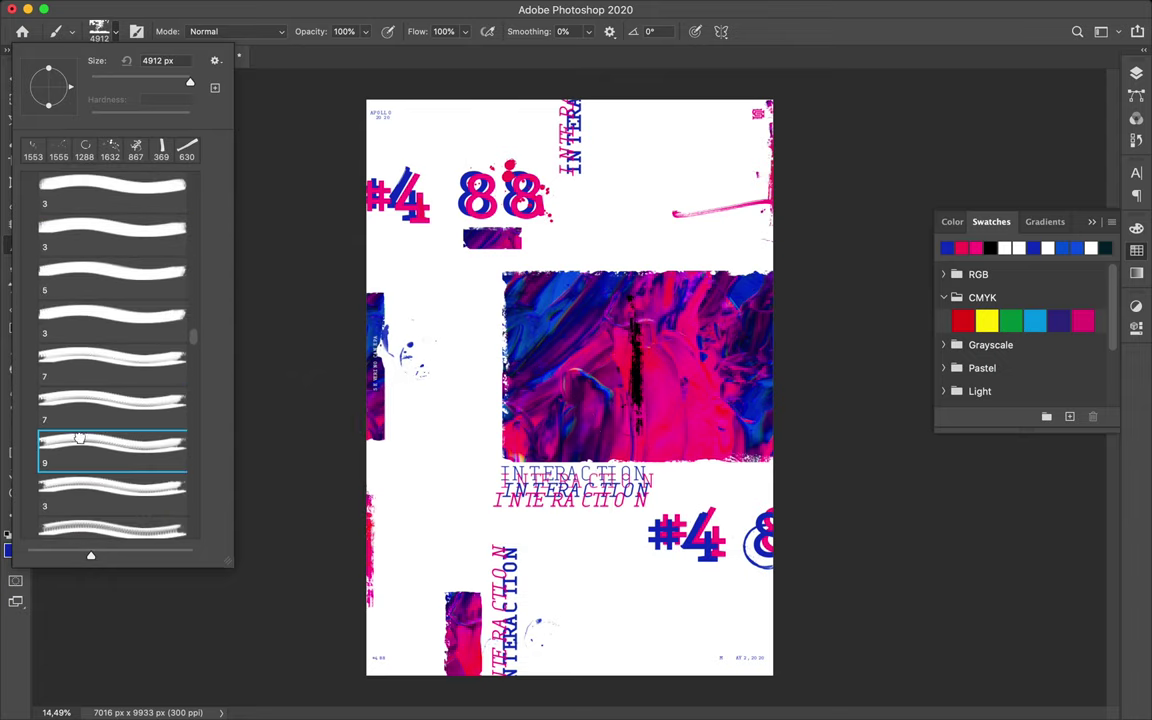
left_click(141, 268)
scroll(146, 432, "up", 2)
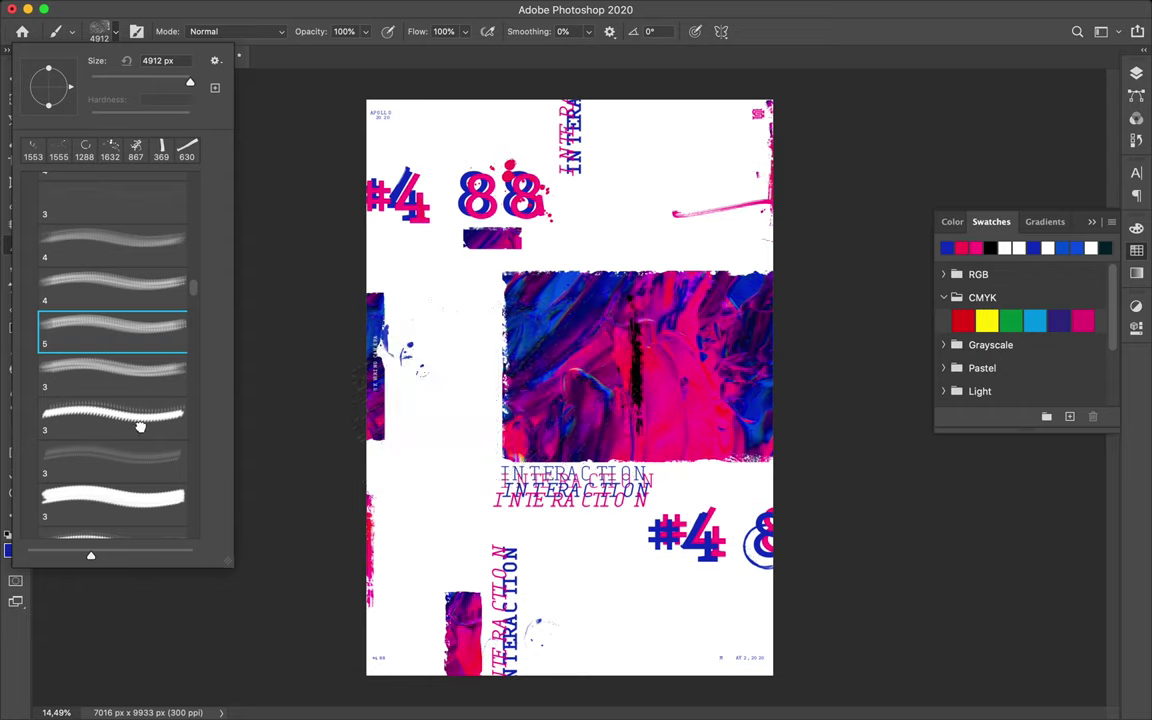
scroll(175, 432, "down", 3)
scroll(110, 350, "up", 10)
scroll(110, 350, "down", 5)
Try a dry media pencil brush, then expand the Special Effects Brushes folder
left_click(110, 420)
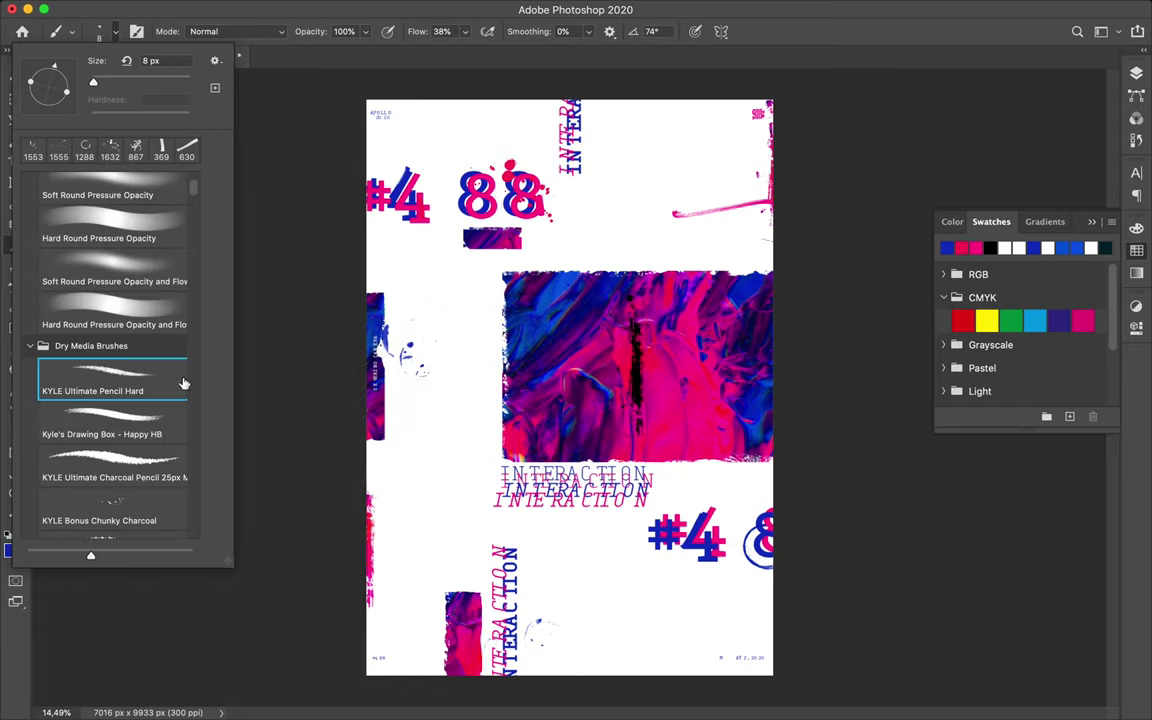
scroll(110, 350, "up", 1)
left_click(30, 312)
left_click(30, 336)
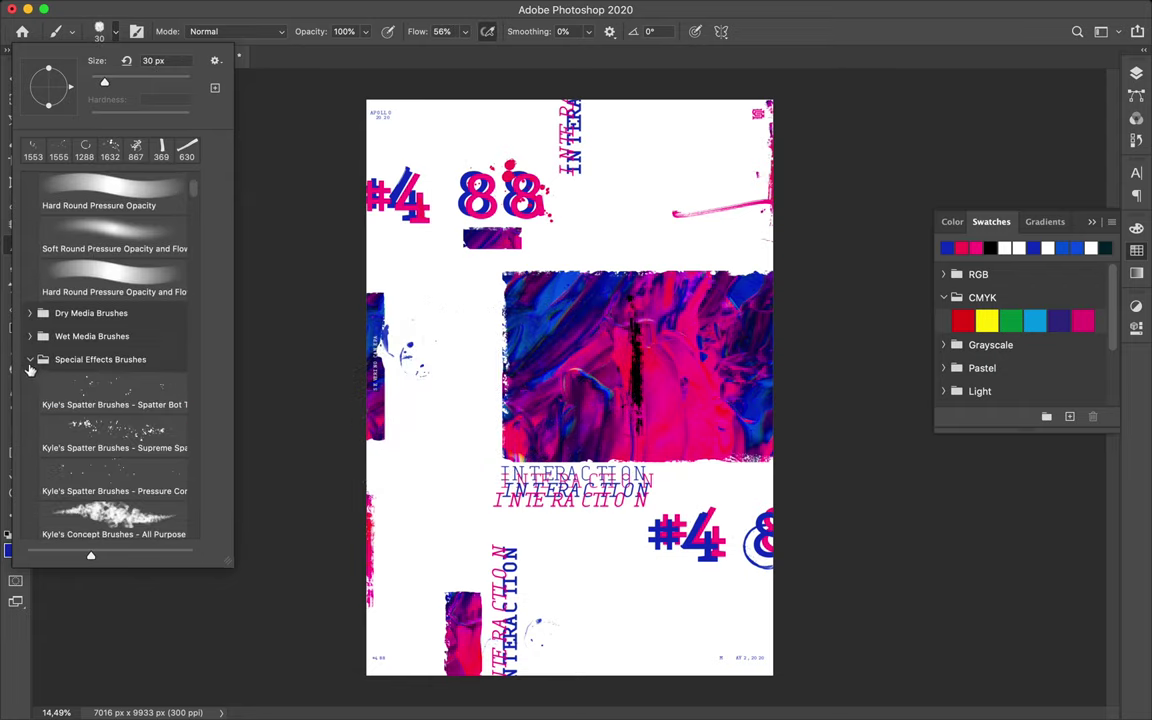
scroll(457, 393, "up", 3)
scroll(457, 393, "up", 3)
scroll(514, 318, "left", 3)
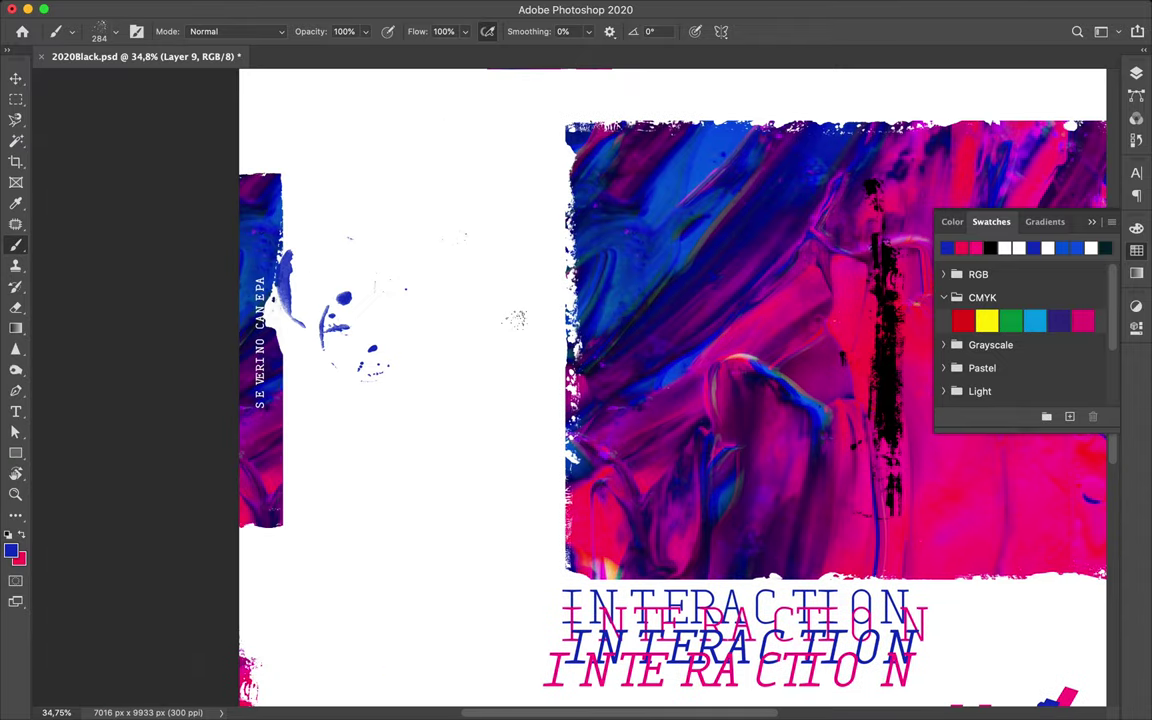
Switch to smudging the paint with strength raised to 100%
right_click(517, 221)
key("period")
right_click(402, 548)
key("period")
scroll(540, 630, "down", 2)
right_click(540, 630)
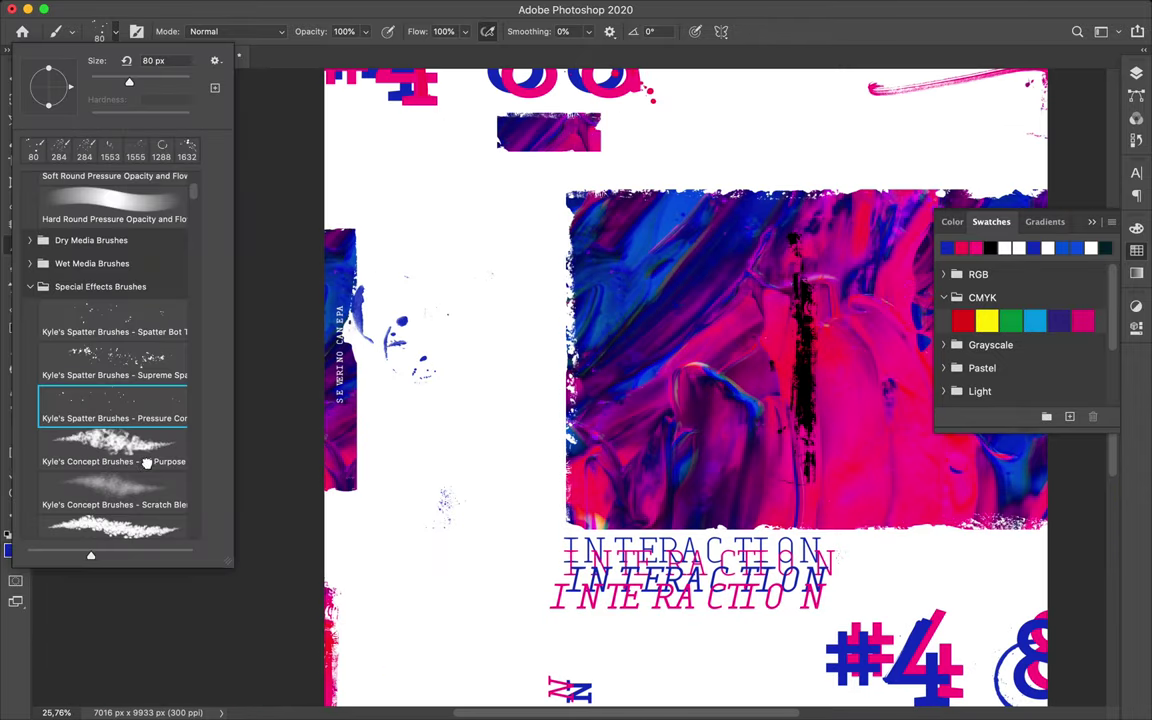
key("period")
key("Escape")
left_click(100, 31)
key("period")
key("Escape")
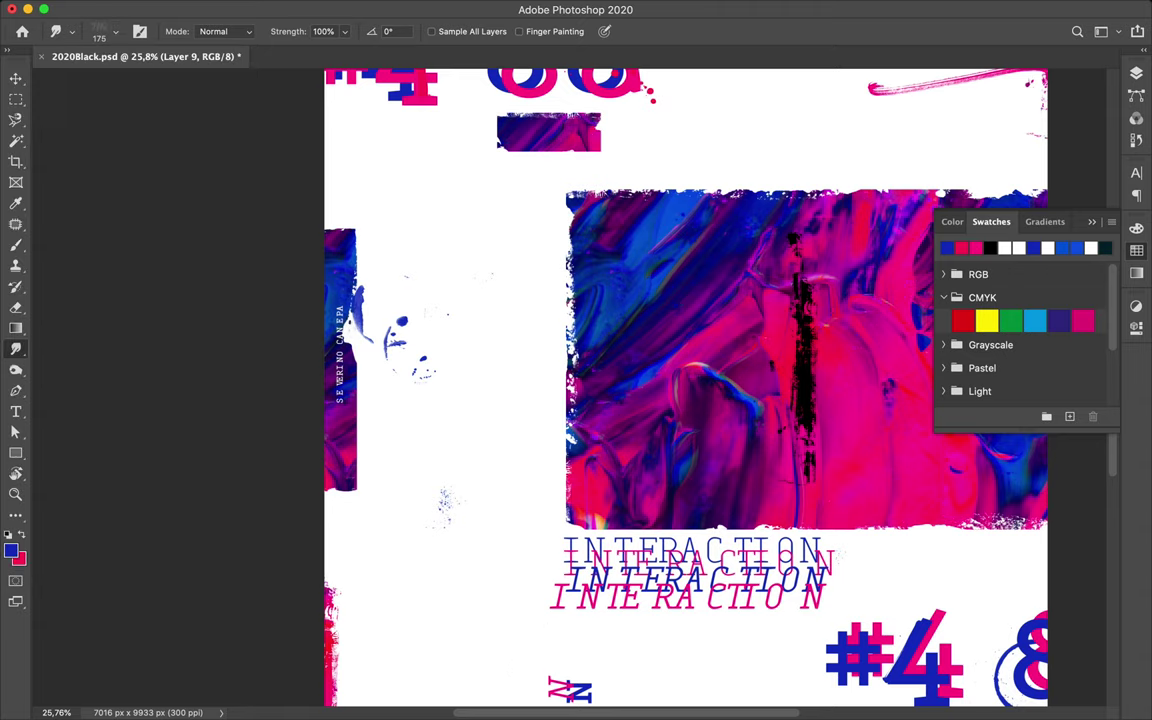
Pick the DryBrush11 brush from the DryBrush set
left_click(100, 31)
scroll(116, 400, "down", 5)
left_click(116, 414)
scroll(116, 410, "down", 3)
left_click(113, 424)
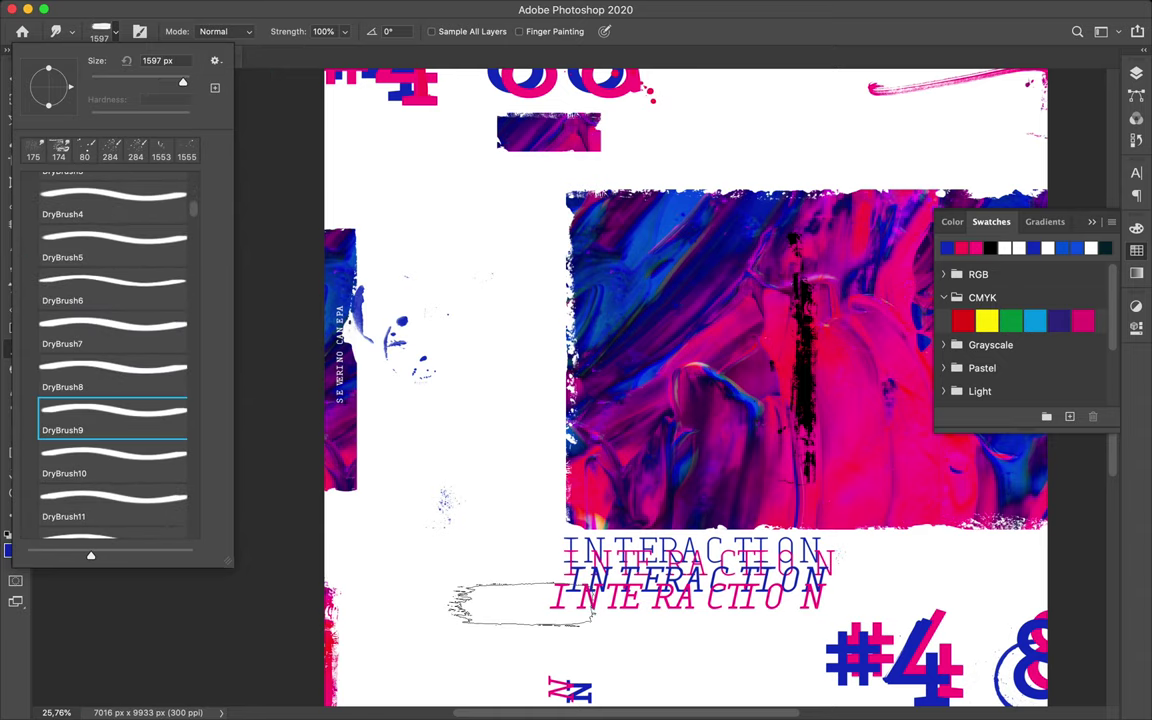
left_click(958, 688)
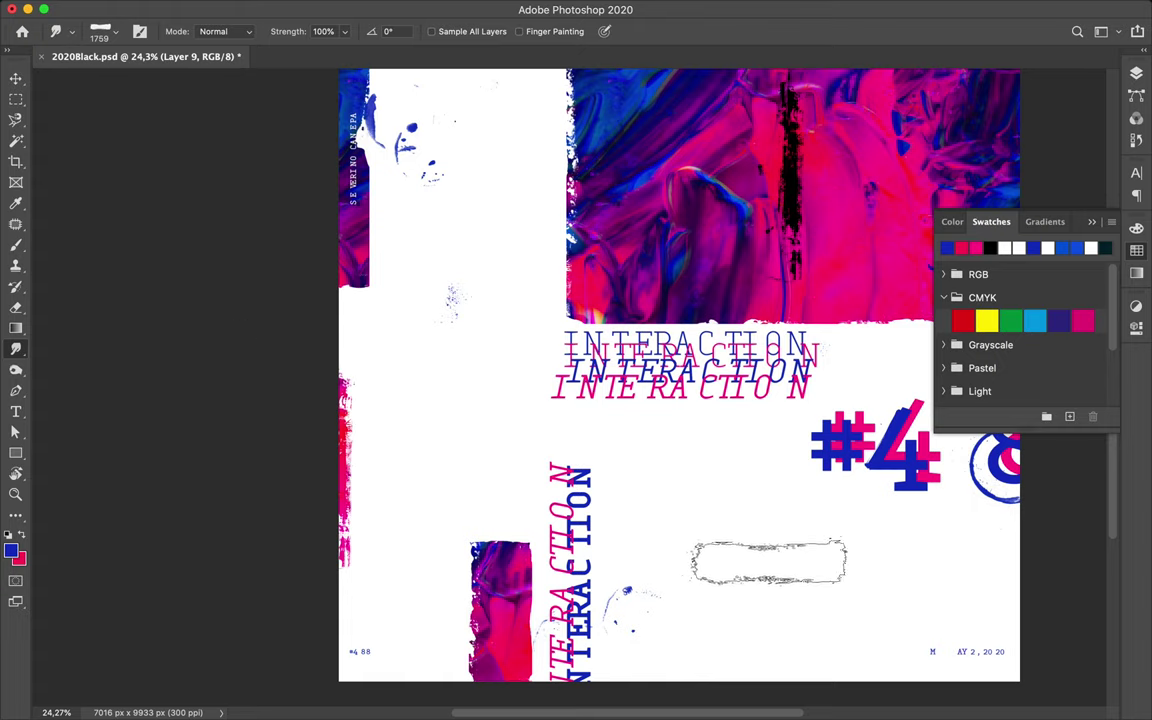
Paint blue dry-brush marks along the bottom edge with a 1677 px dry brush
key("b")
left_click(115, 31)
scroll(100, 250, "down", 5)
left_click(100, 247)
left_click(676, 688)
left_click(395, 696)
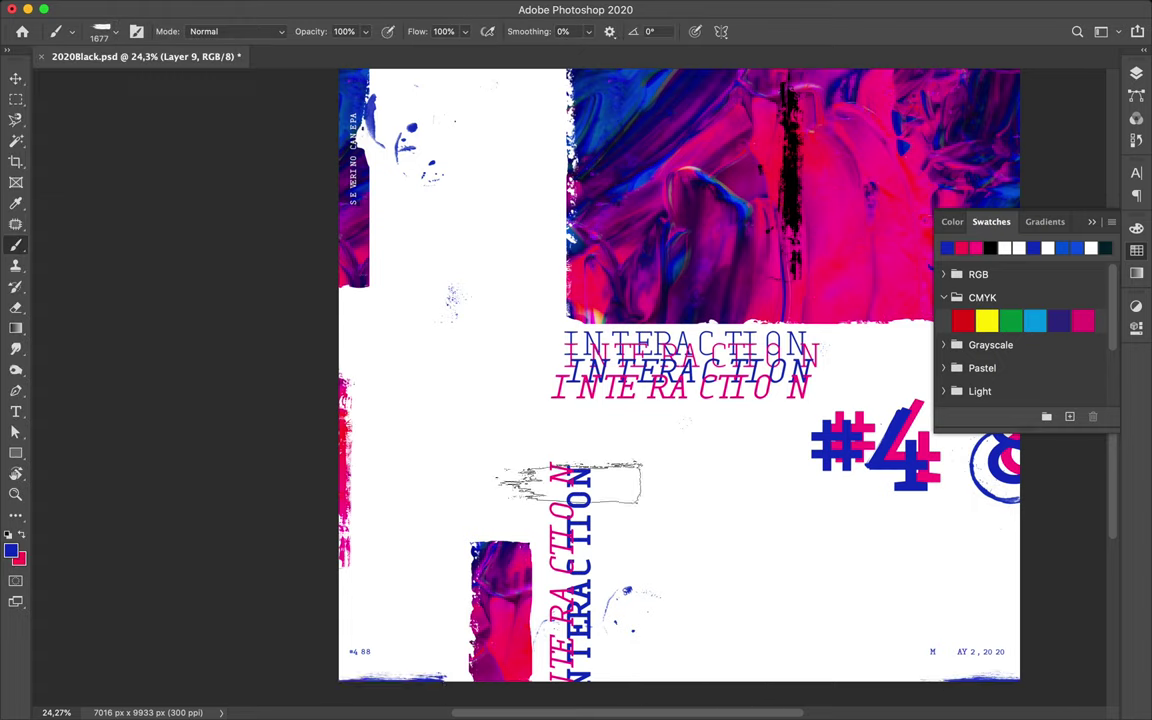
Choose the Subtle Grunge 2 brush preset
left_click(107, 31)
left_click(107, 31)
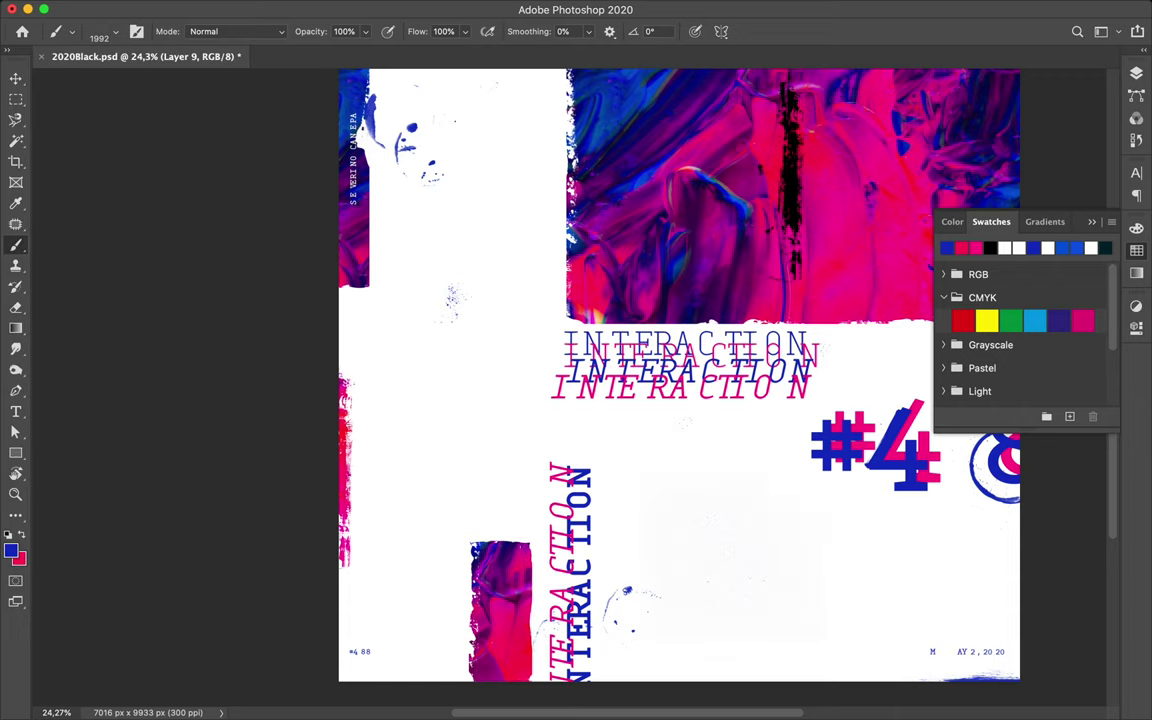
scroll(714, 479, "up", 5)
left_click(107, 31)
left_click(75, 322)
scroll(630, 355, "down", 3)
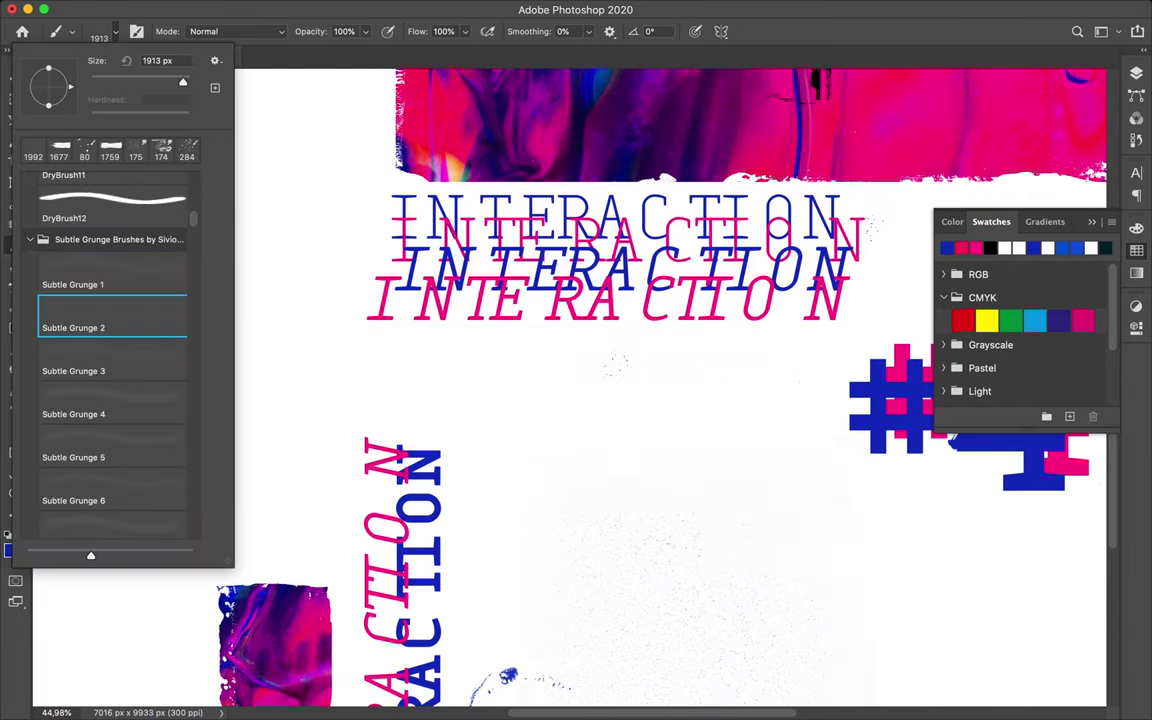
Stamp faint grunge texture using the Subtle Grunge 3, 4 and 5 brushes
key("Escape")
left_click(65, 31)
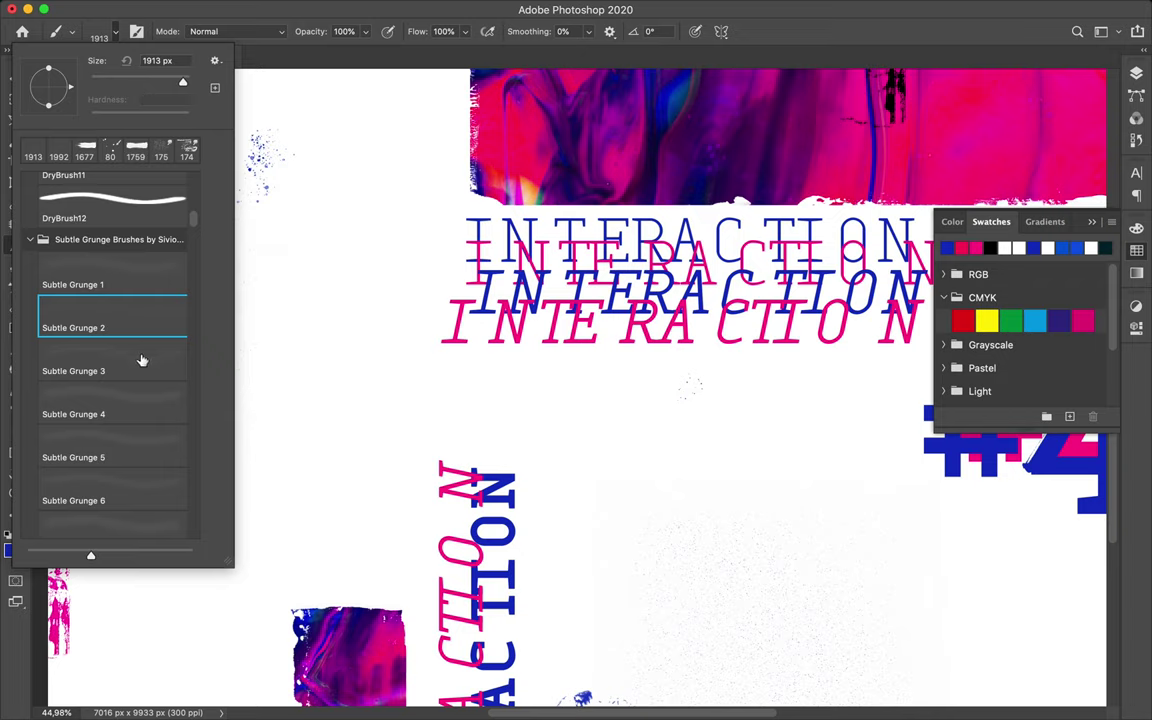
left_click(141, 373)
key("Return")
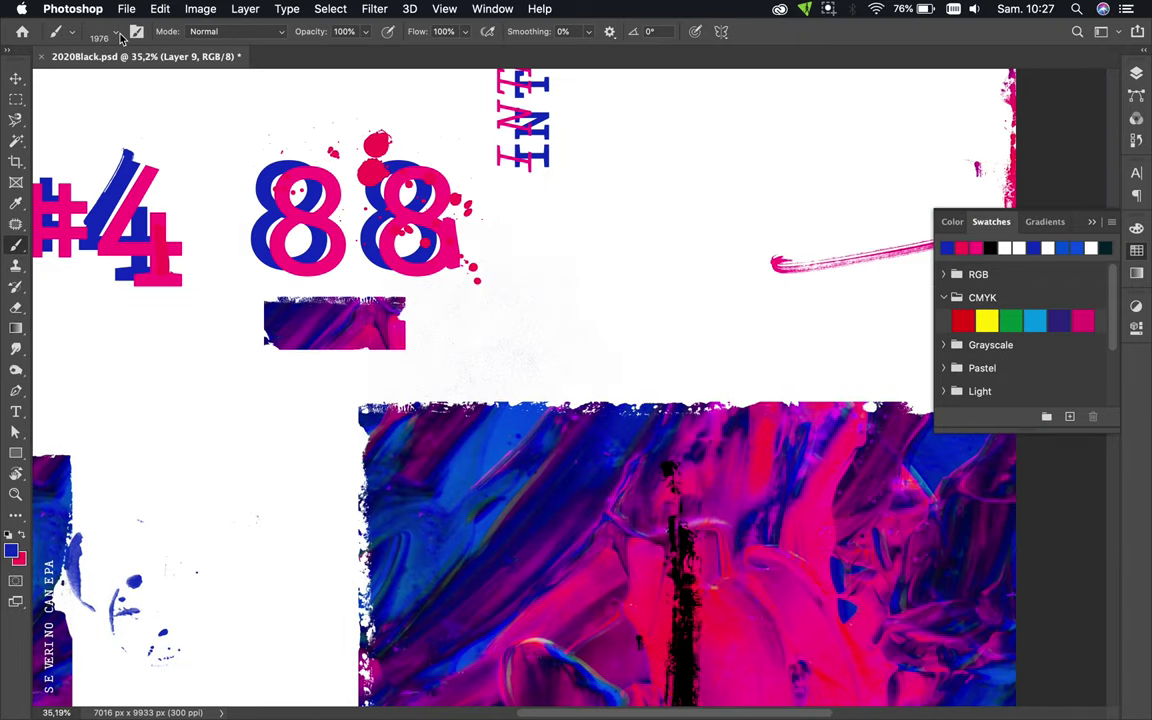
left_click(105, 31)
double_click(110, 405)
left_click(850, 150)
left_click(105, 31)
left_click(110, 446)
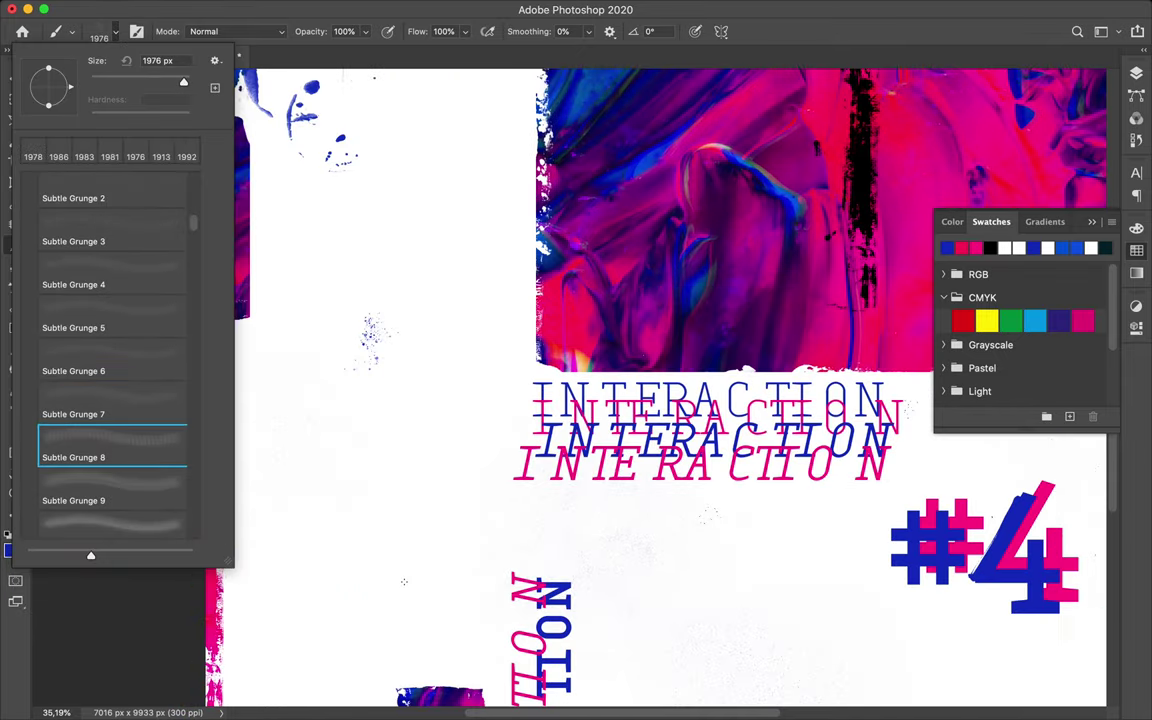
Fit the whole poster in view, switch to the Move tool, and save
key("ctrl+0")
key("v")
key("ctrl+s")
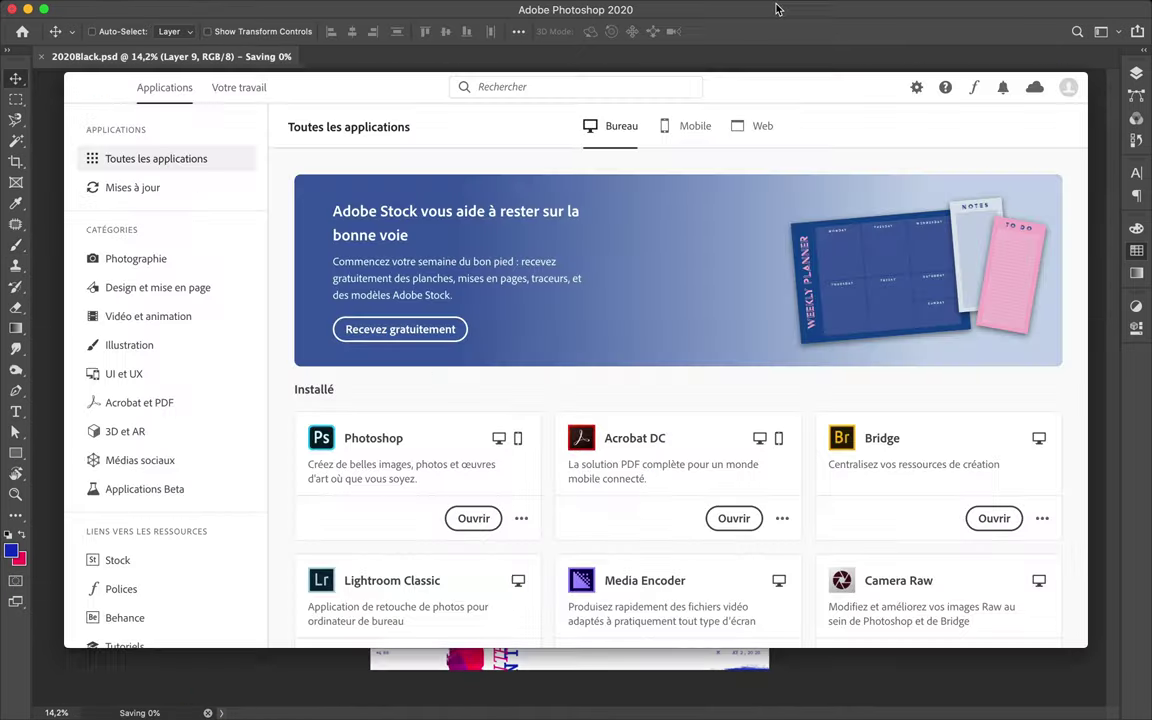
left_click(798, 10)
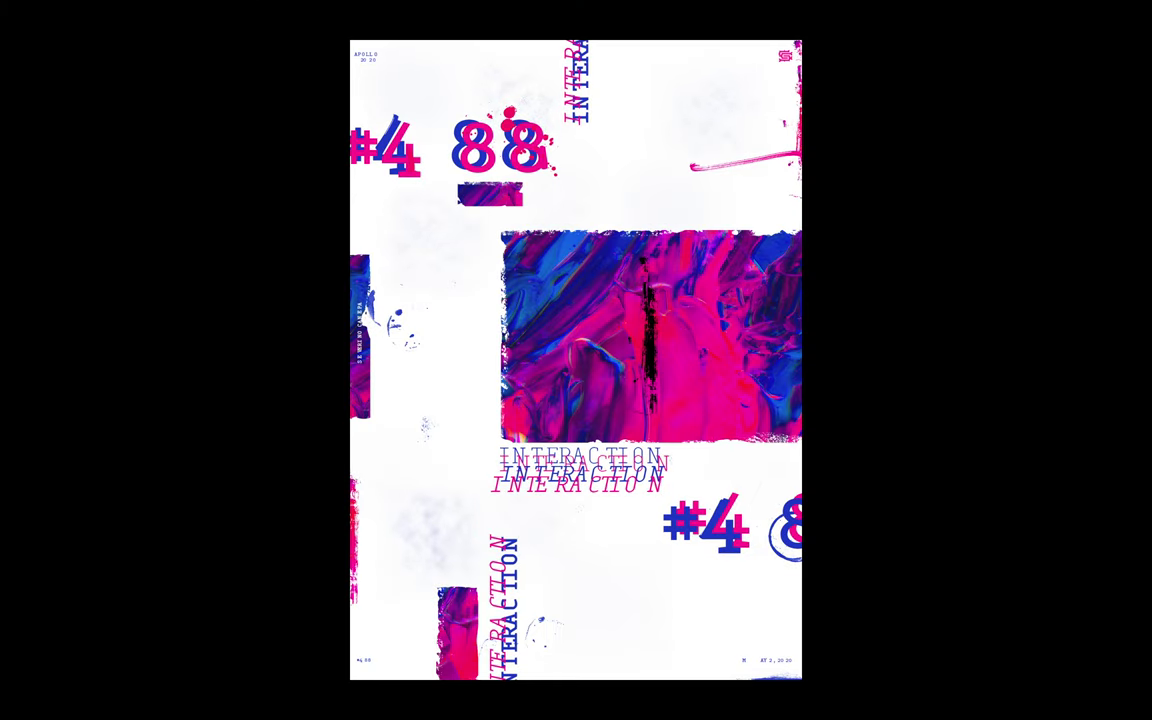